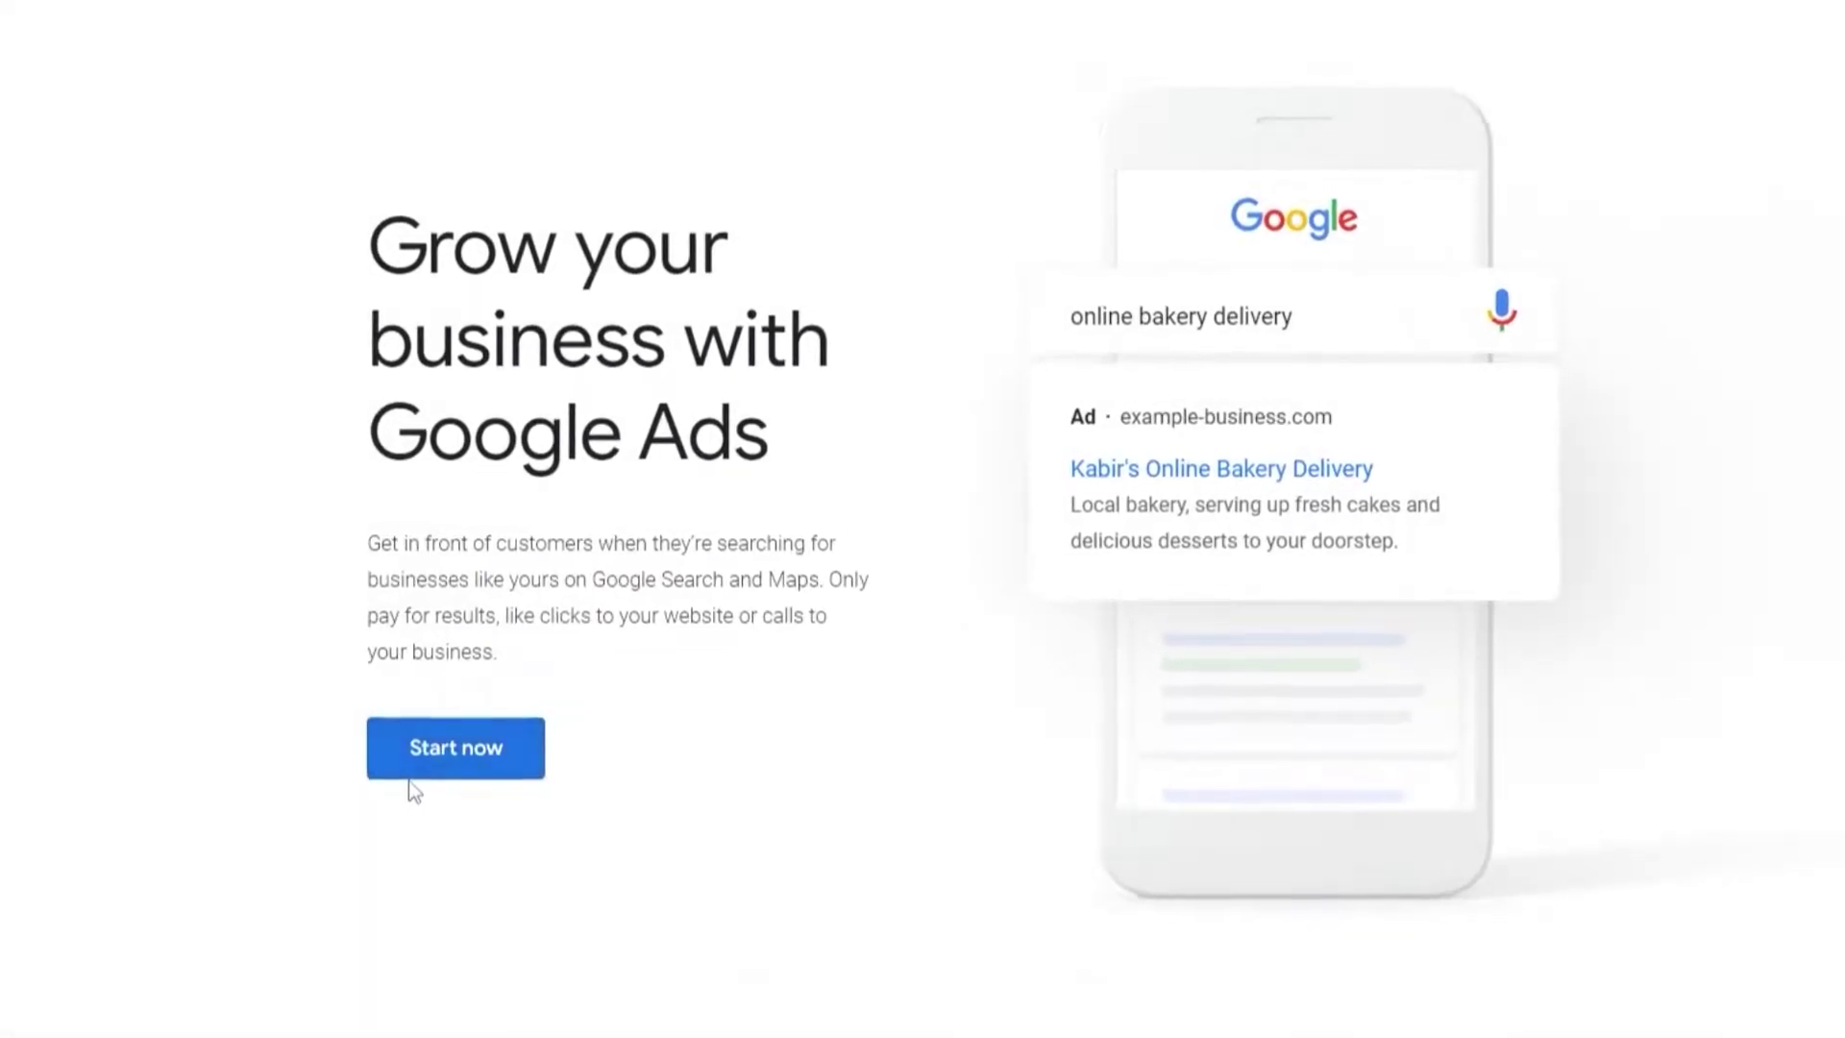
Sign in to Google Ads, start a new campaign, and submit the business name Johns Bakery.
left_click(582, 682)
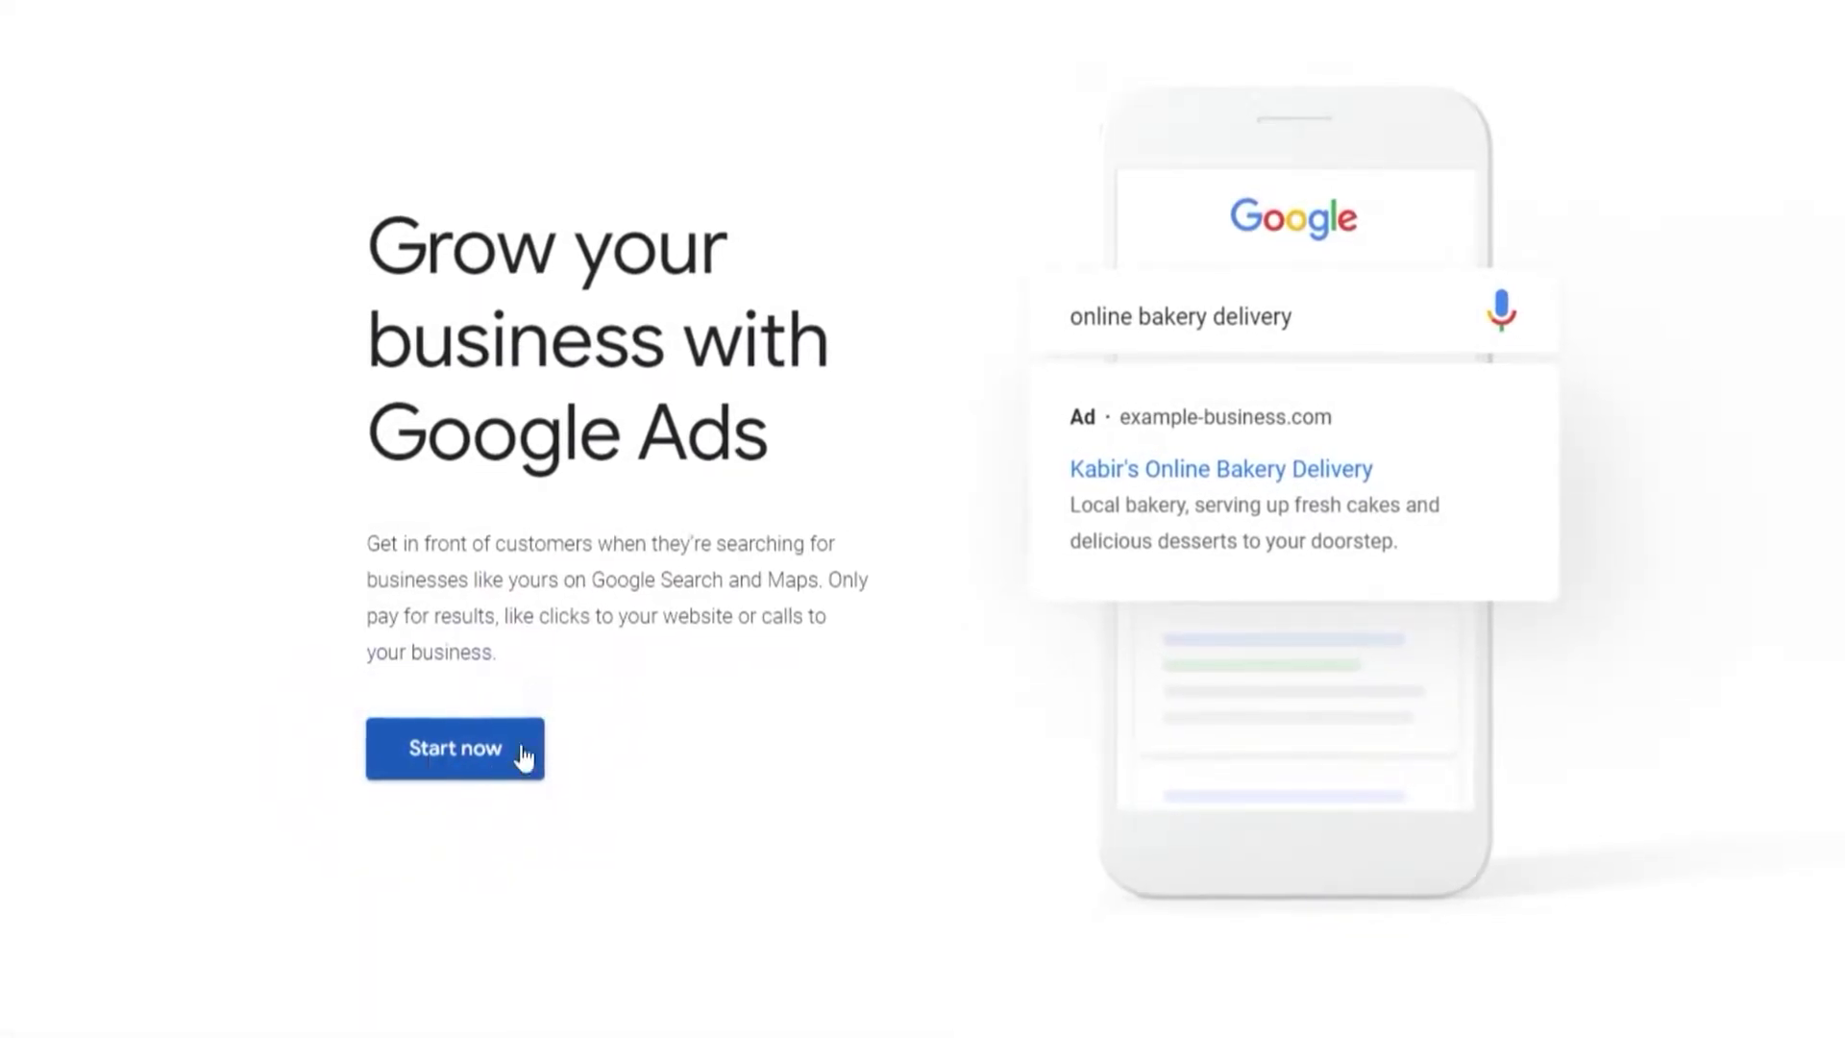
left_click(1833, 82)
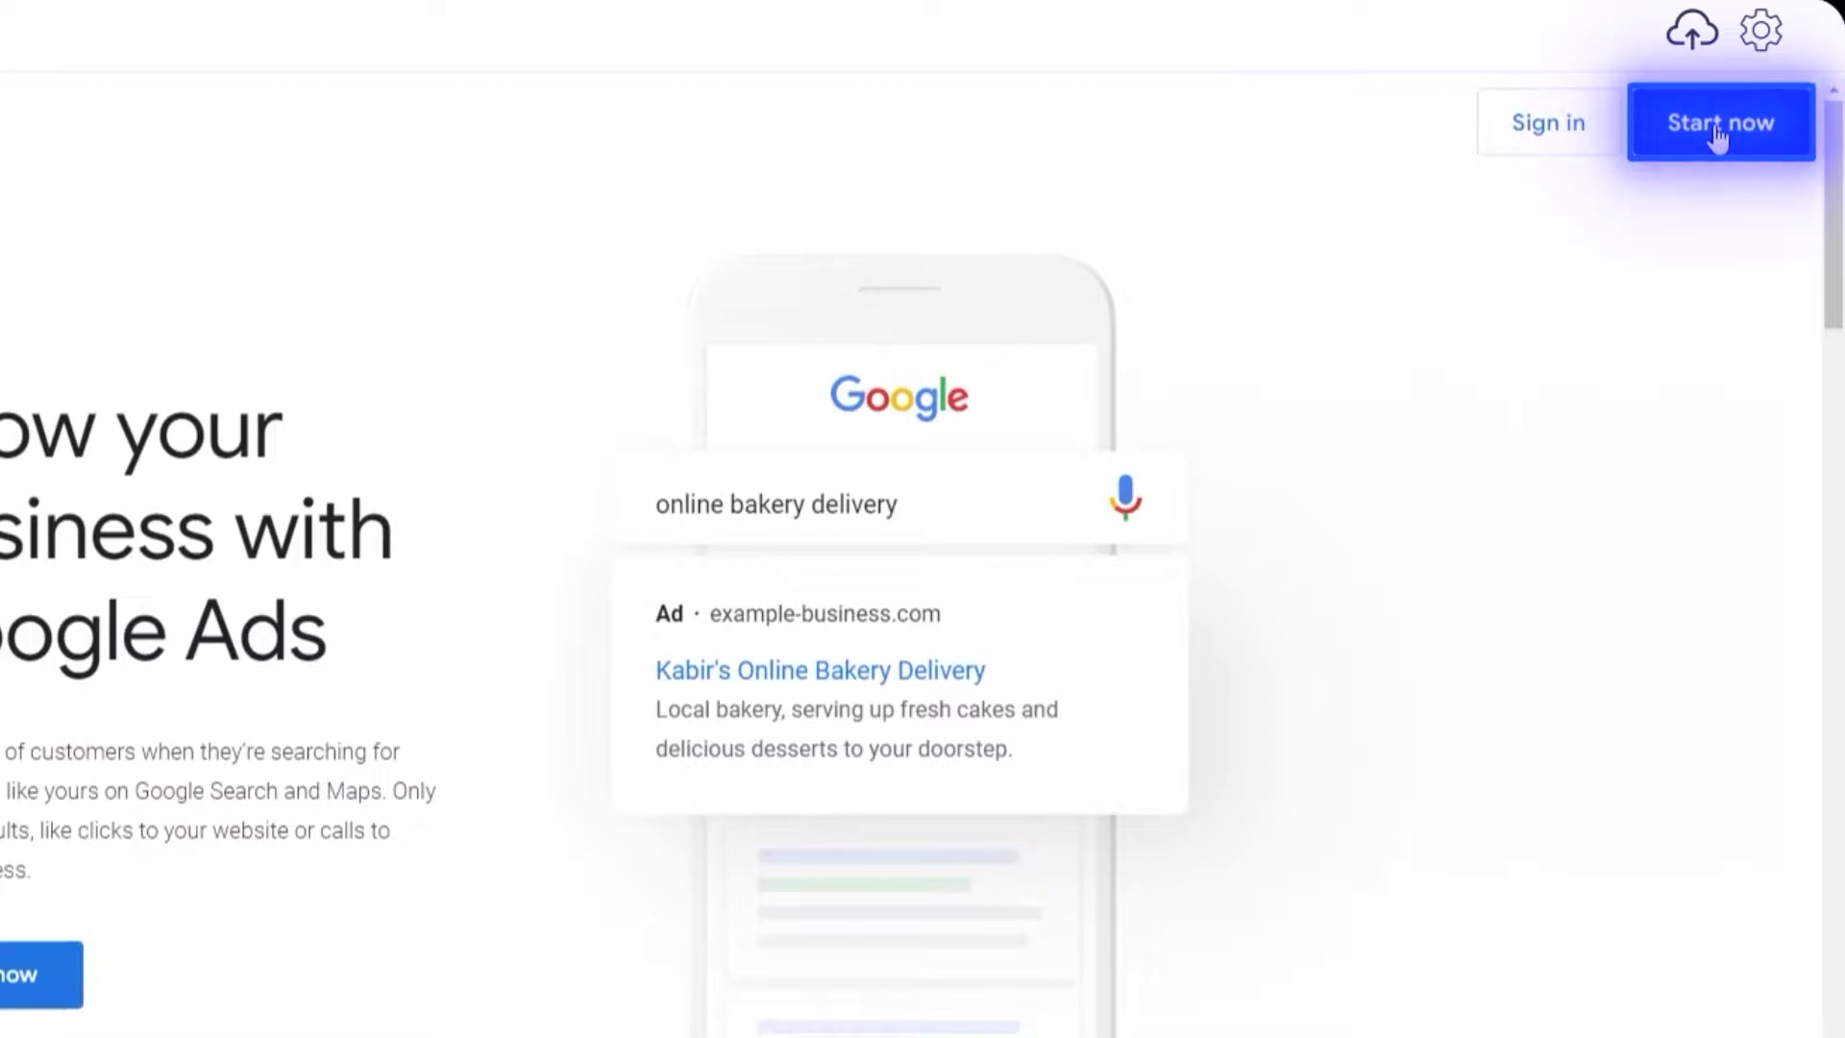
left_click(1590, 145)
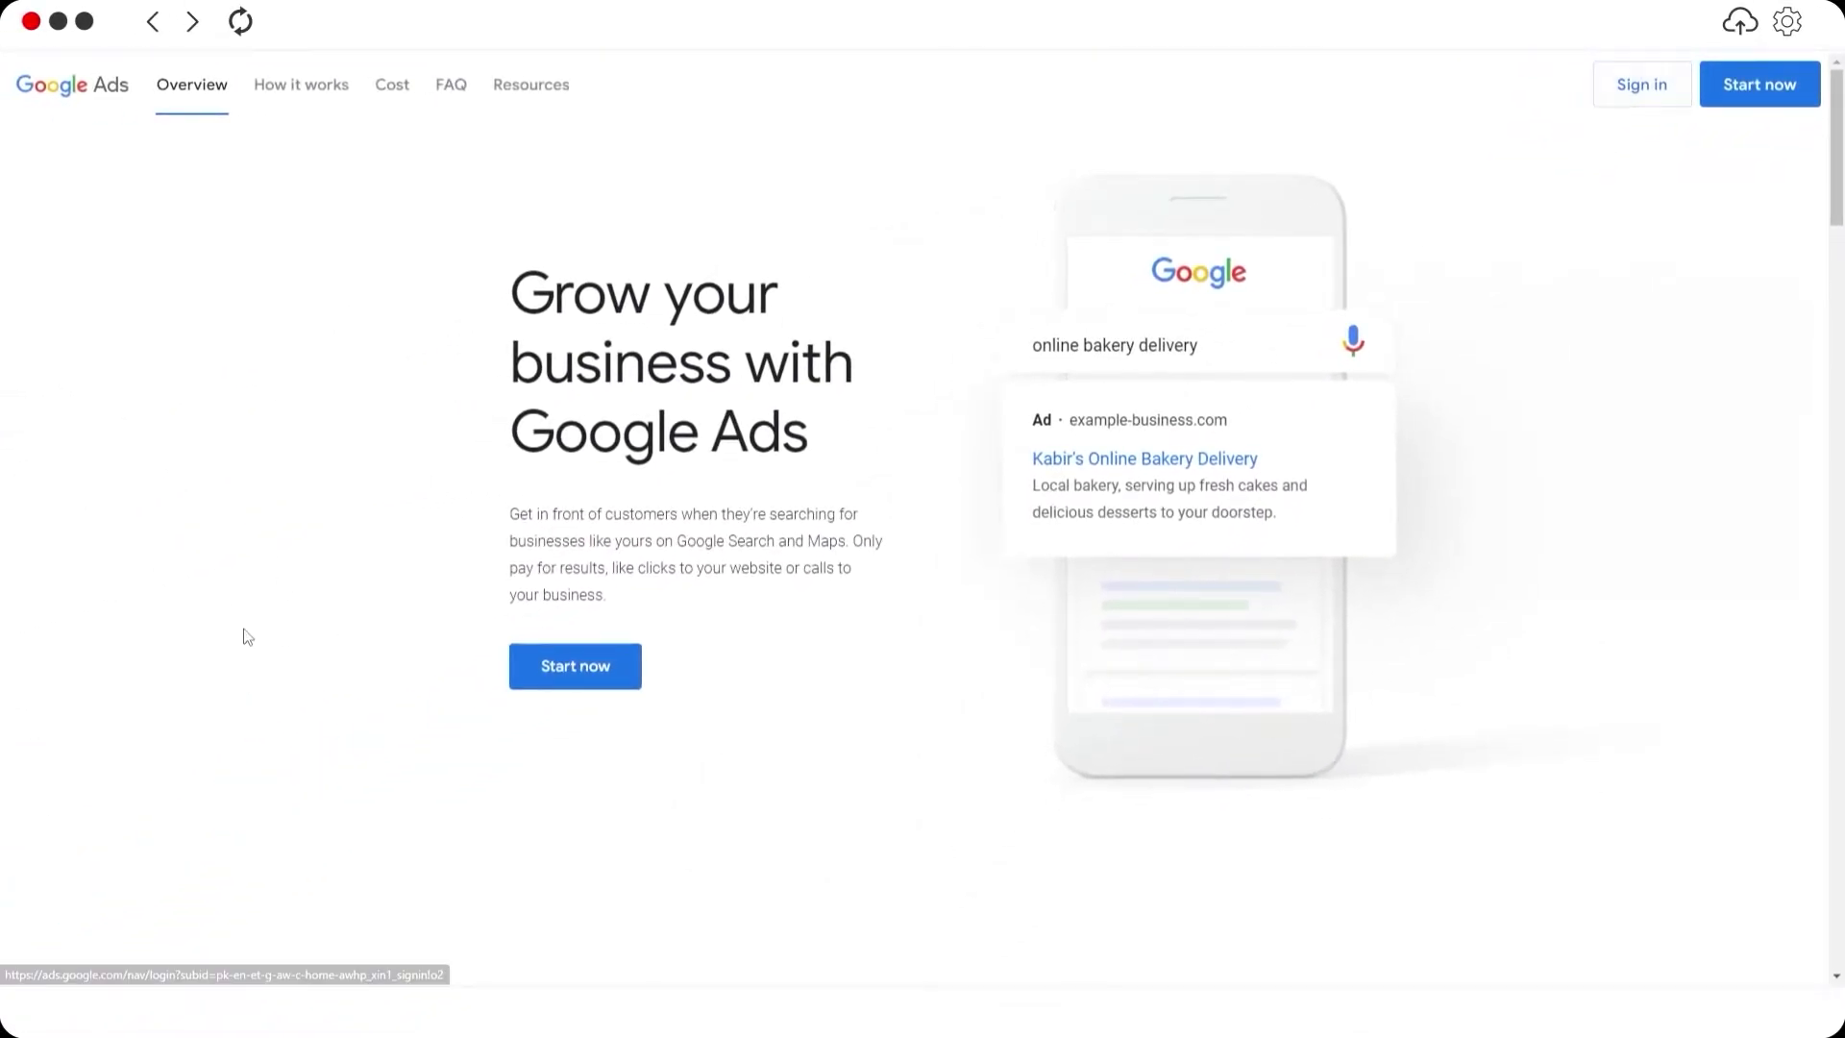
left_click(557, 669)
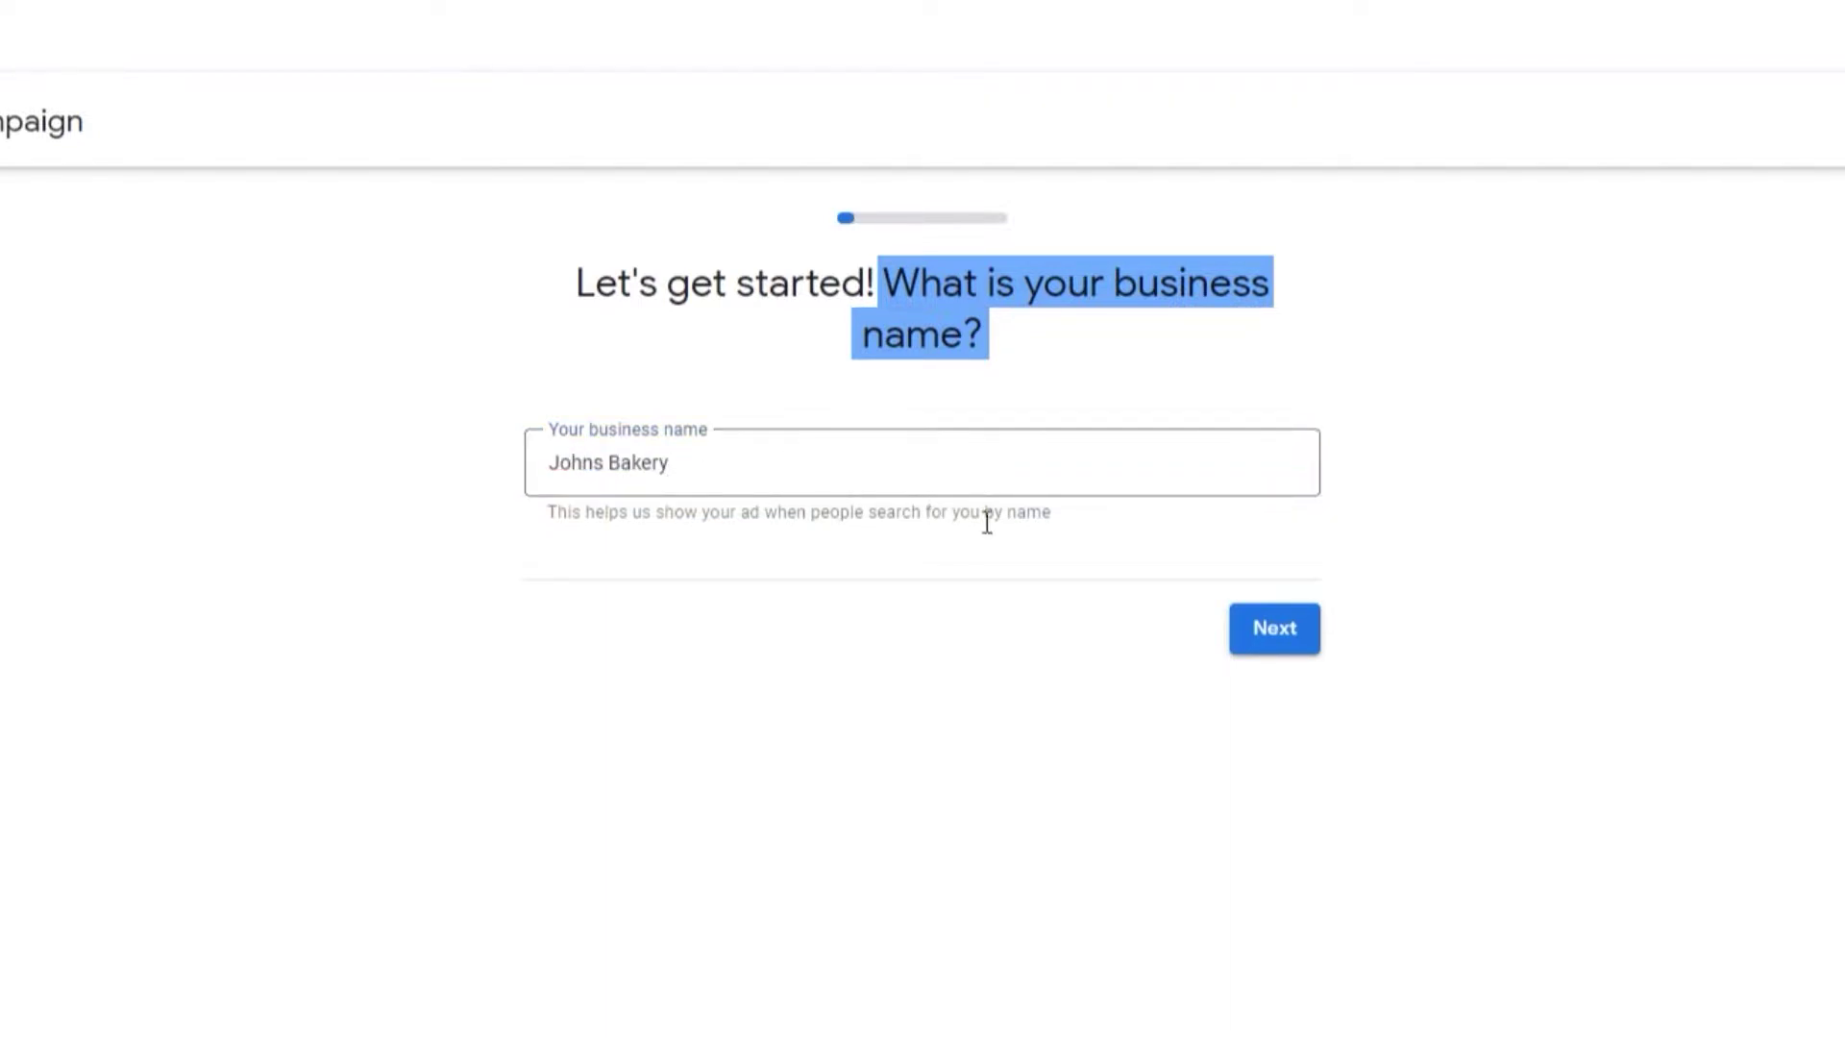
left_click(1249, 637)
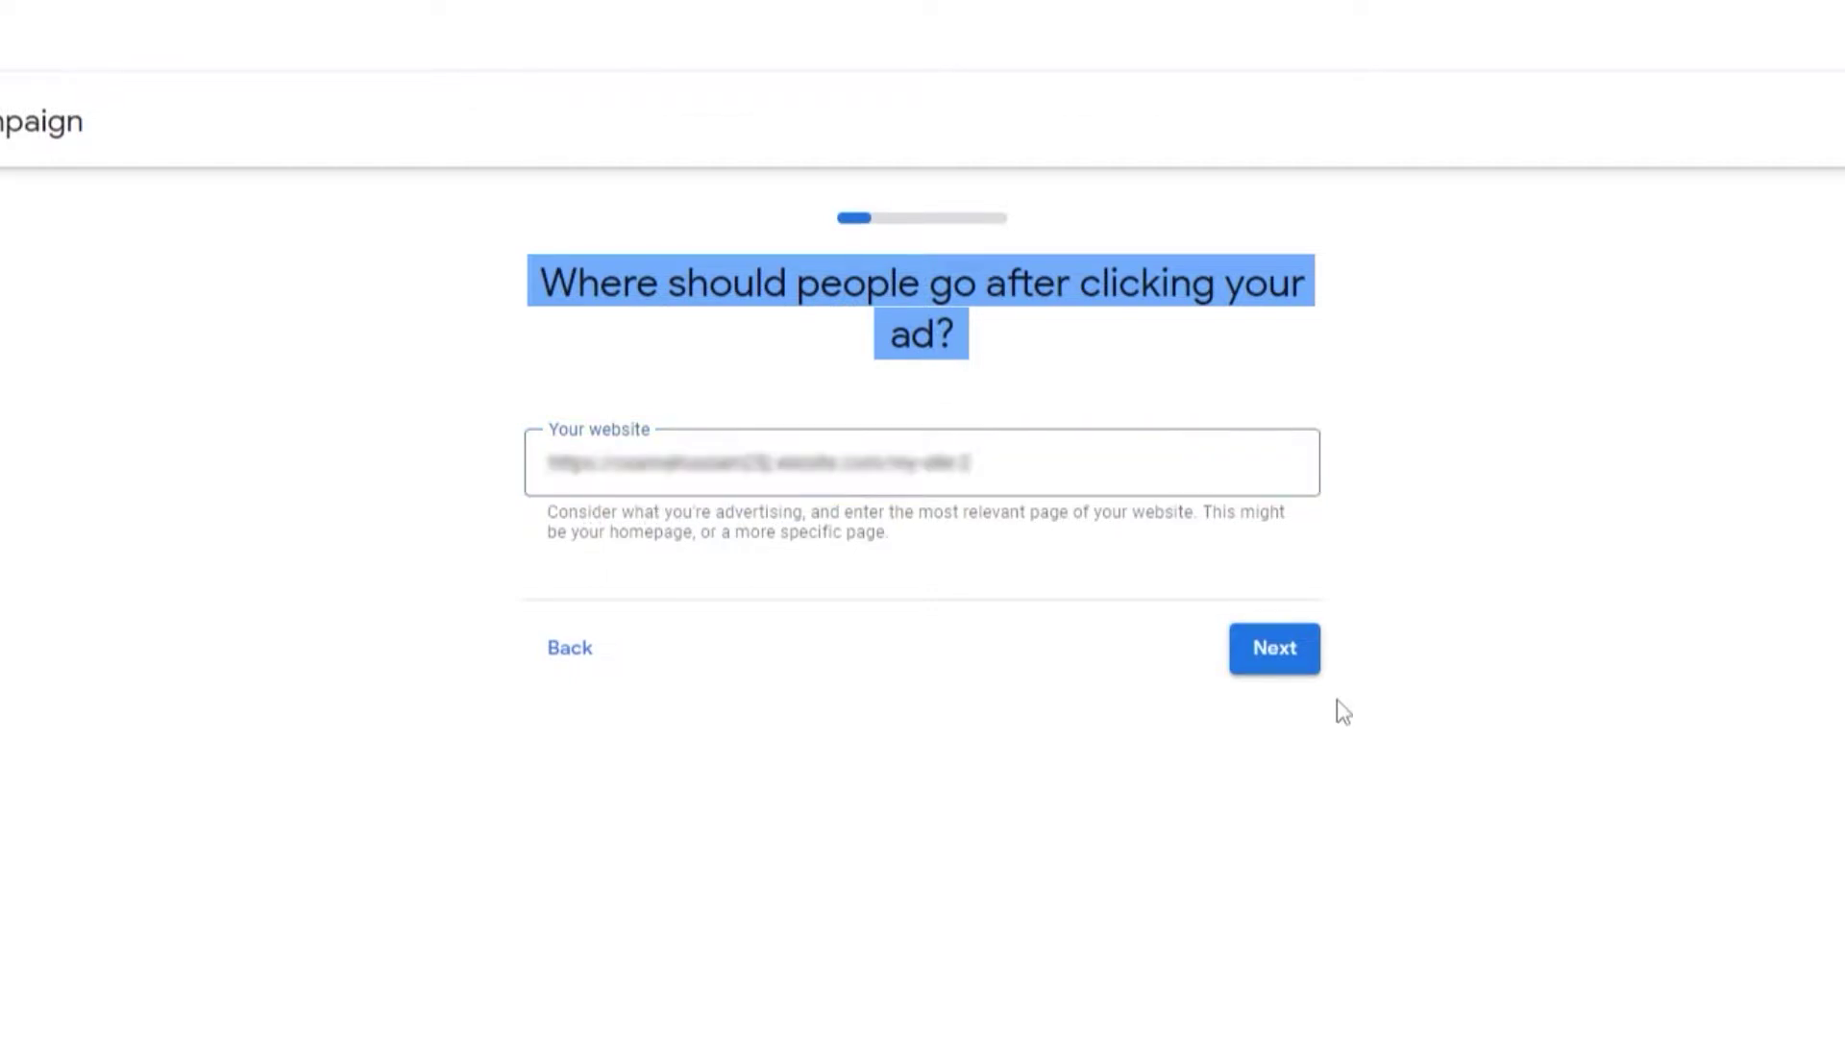
Preview the ad's landing page in both desktop and mobile layouts.
left_click(1317, 675)
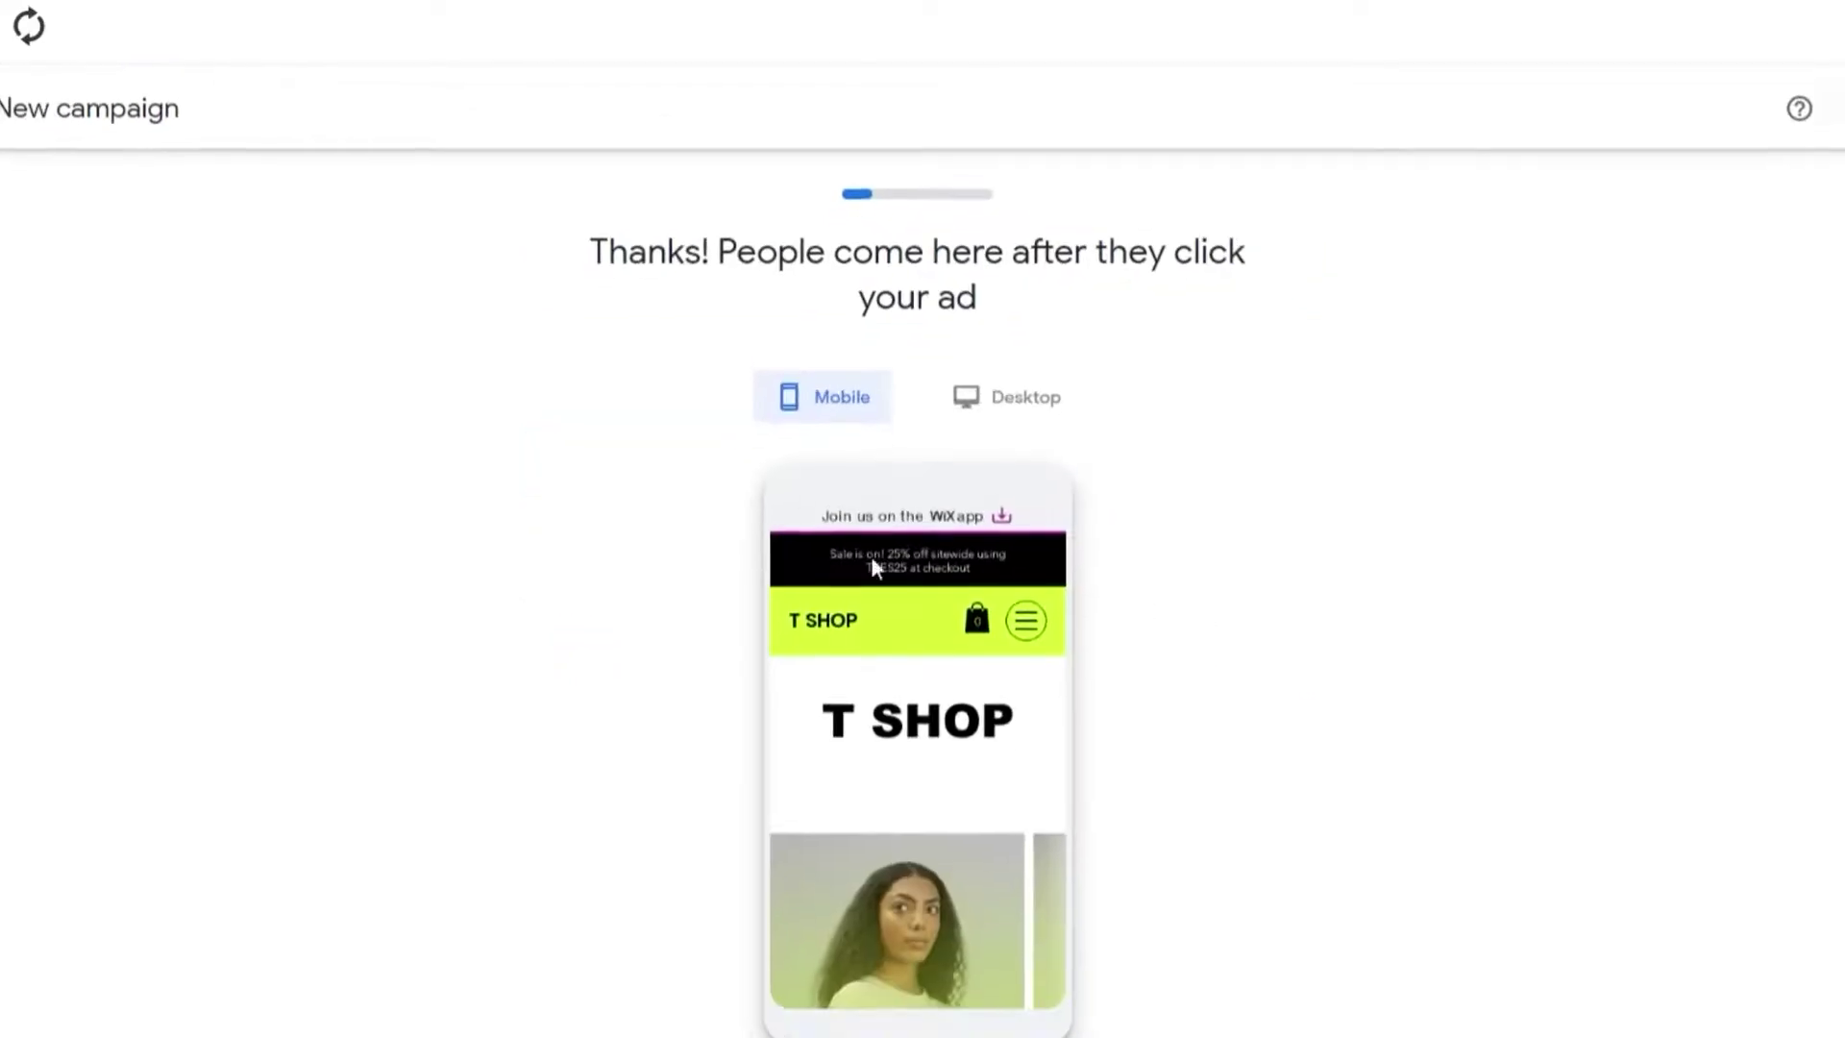
scroll(663, 523, "down", 2)
scroll(1091, 515, "up", 2)
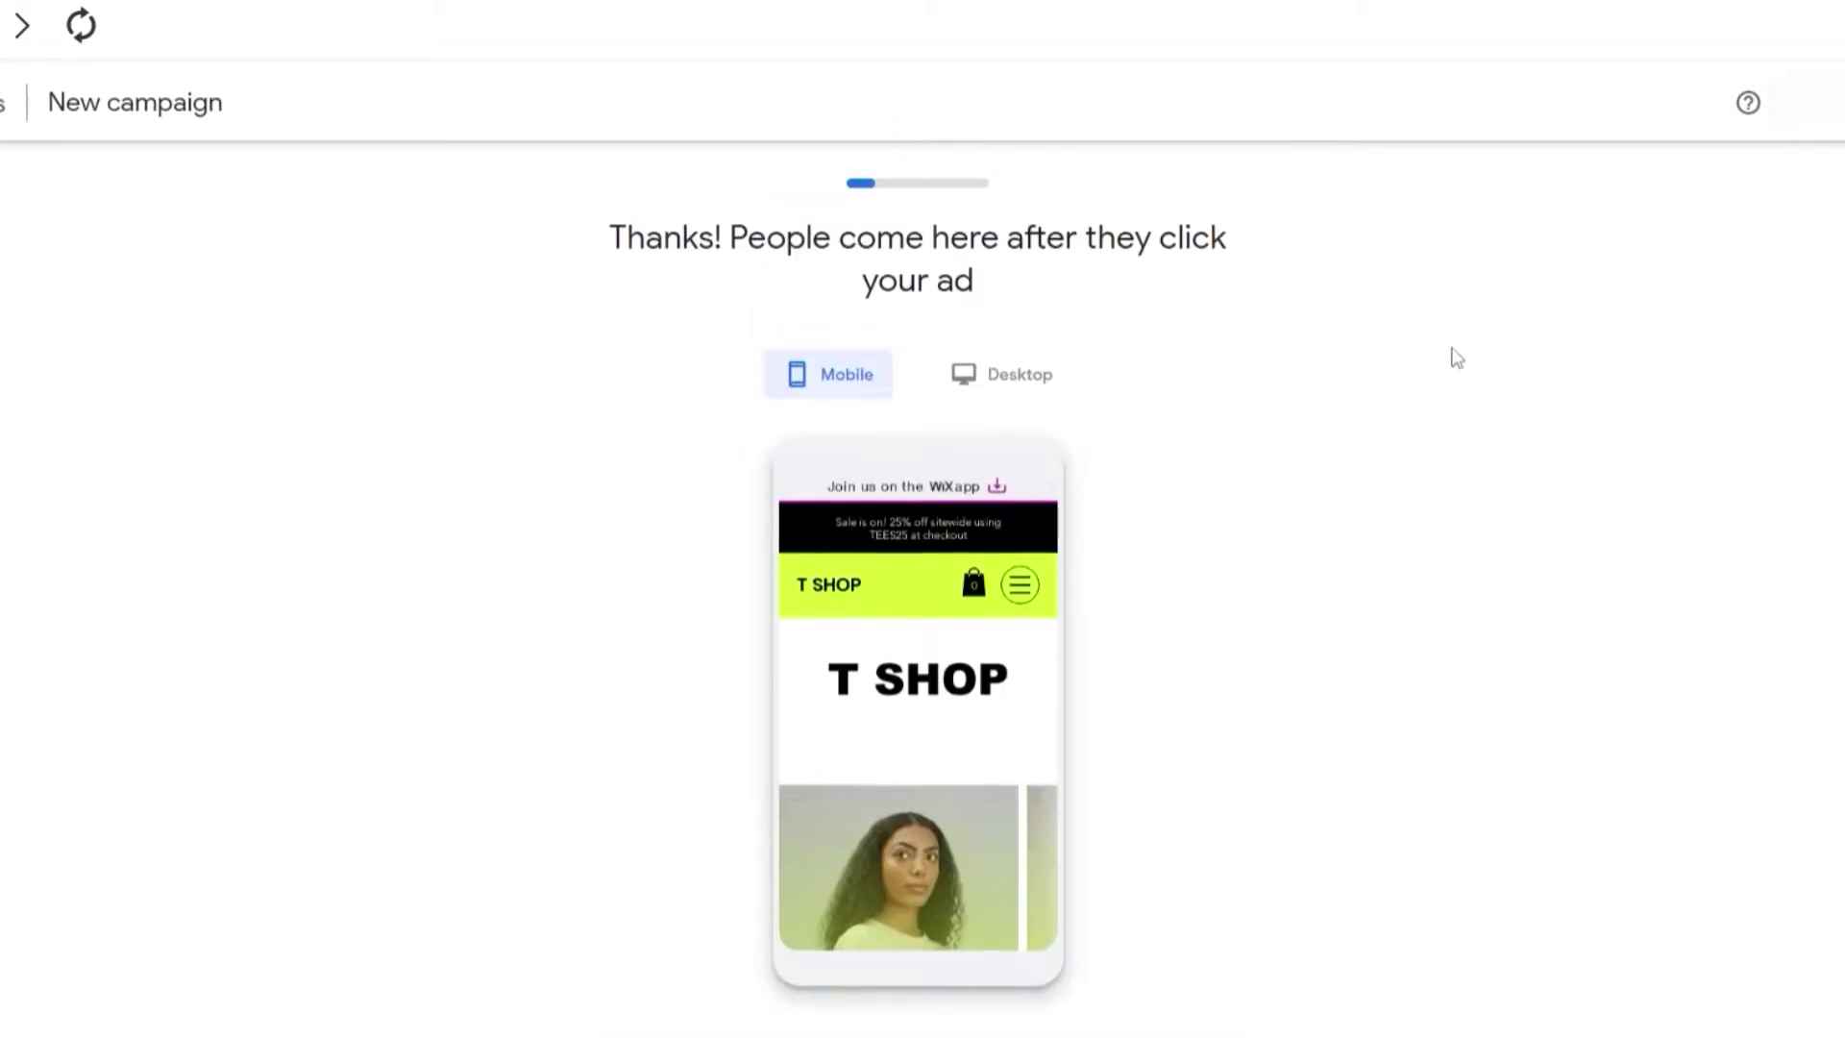
scroll(845, 576, "down", 2)
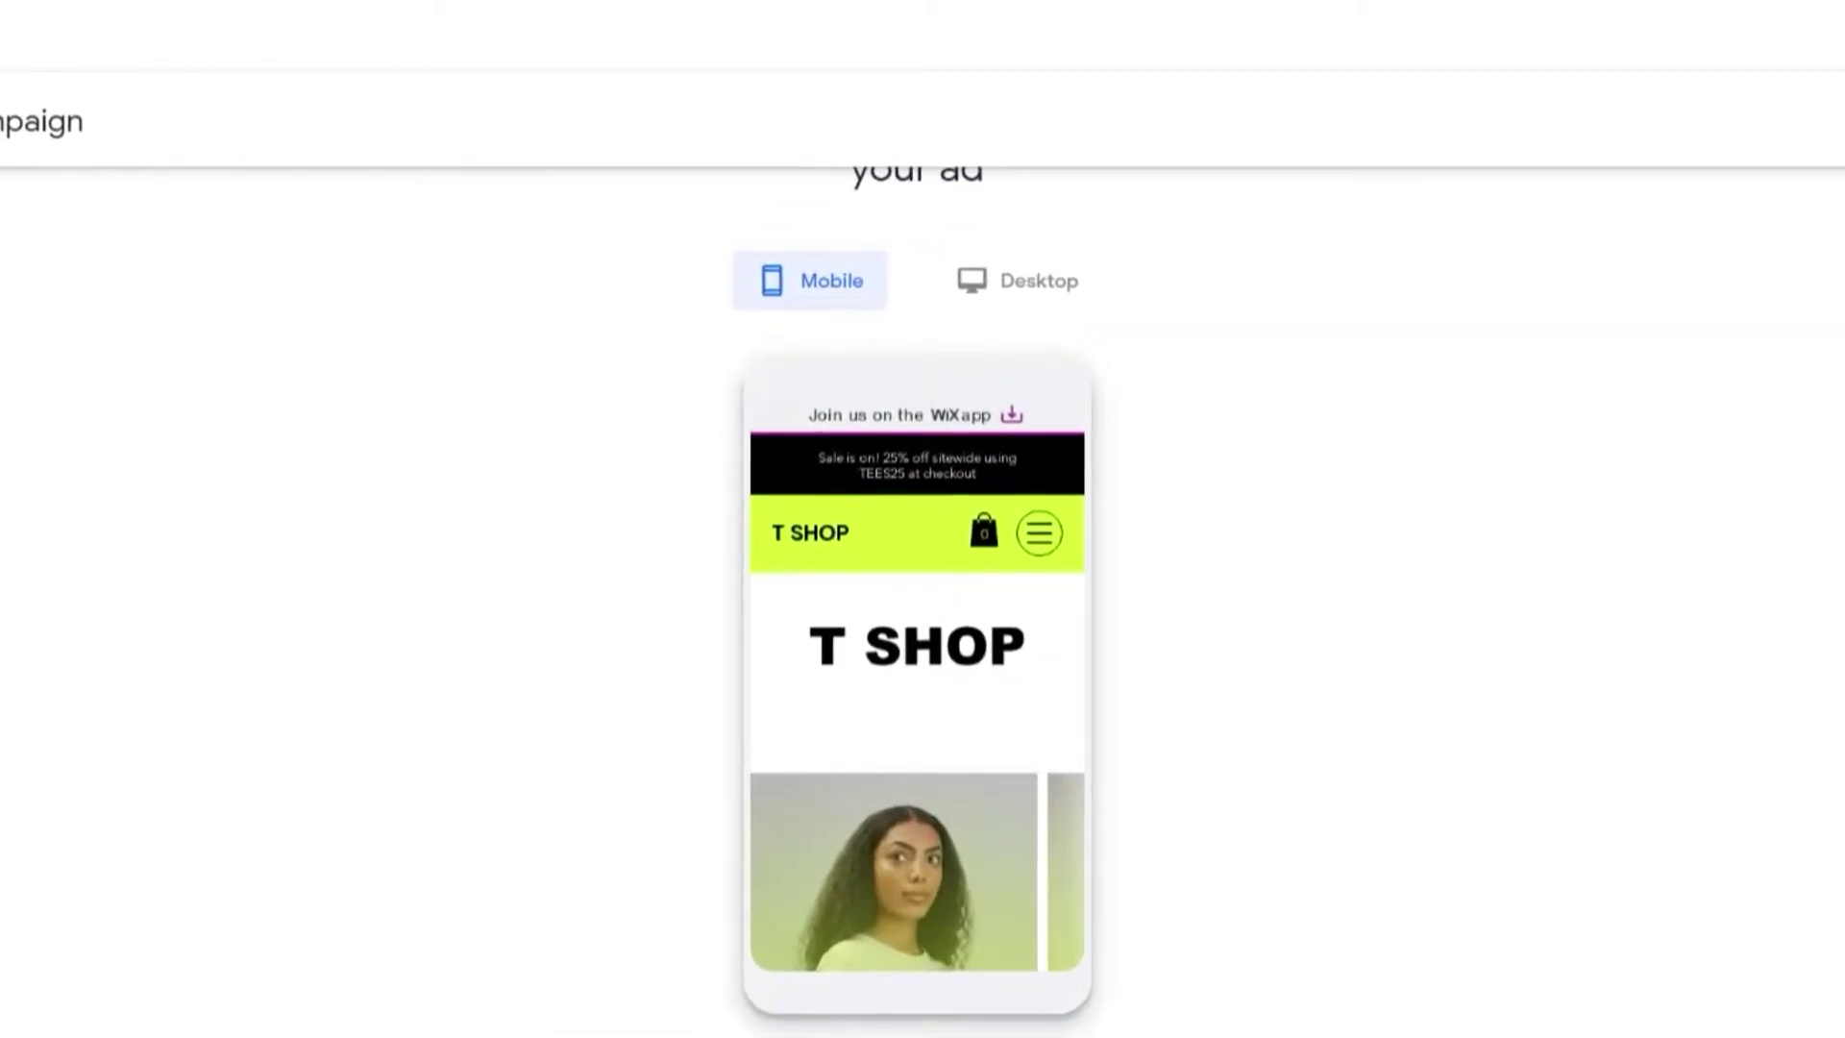
scroll(1092, 939, "up", 2)
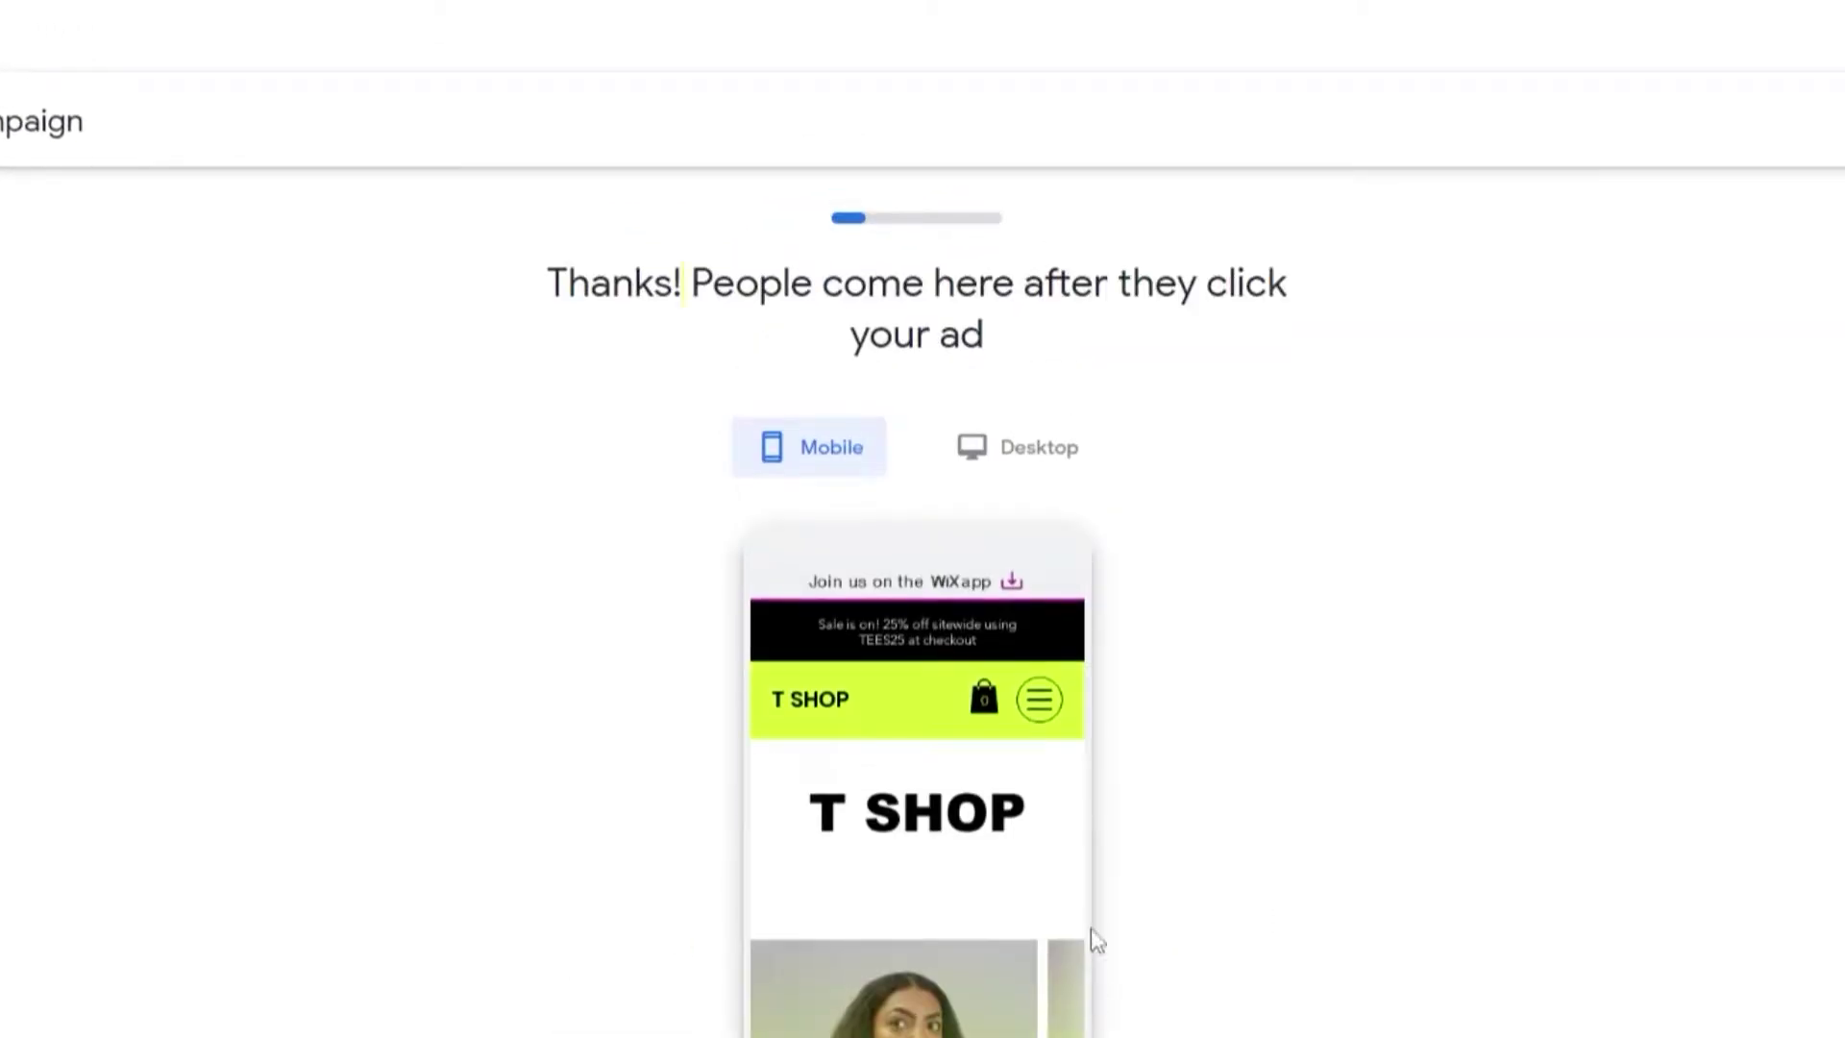
left_click(1005, 459)
scroll(909, 889, "down", 2)
scroll(909, 890, "up", 2)
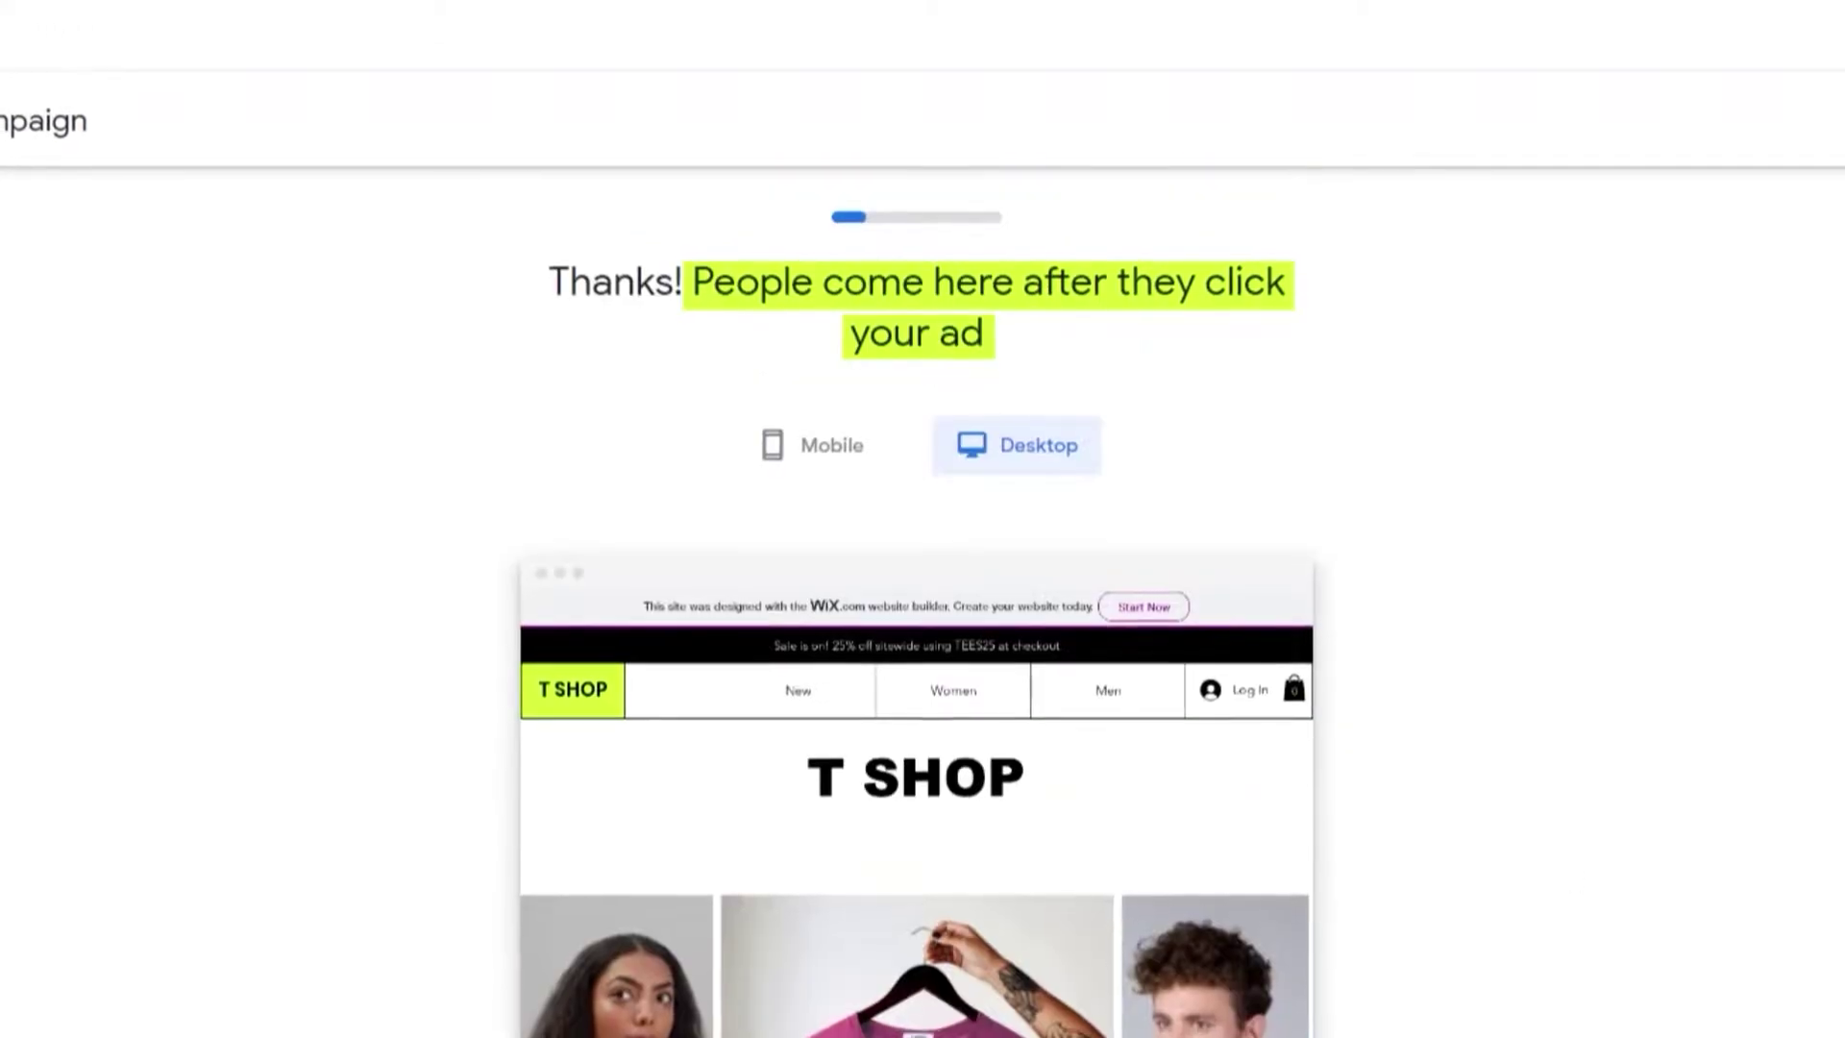
left_click(788, 467)
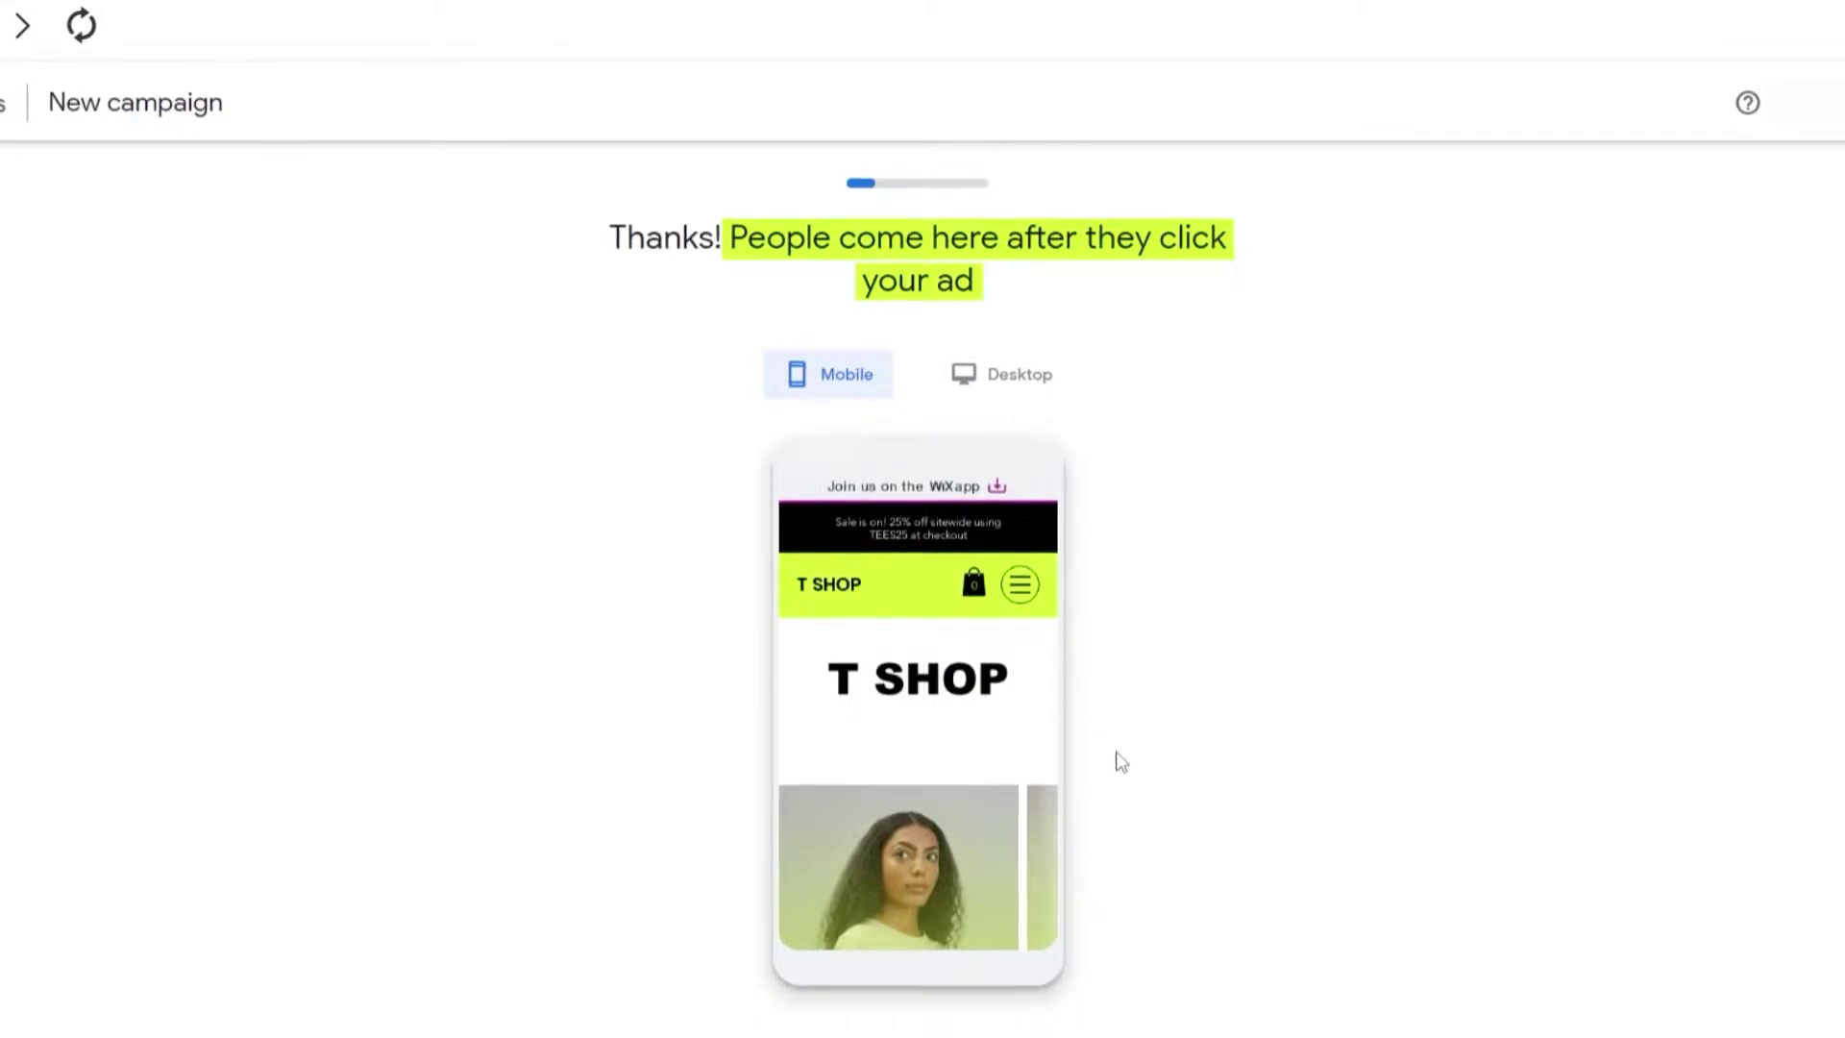
scroll(1201, 865, "down", 2)
Choose 'Get more website sales or leads' as the advertising goal and continue.
left_click(1211, 956)
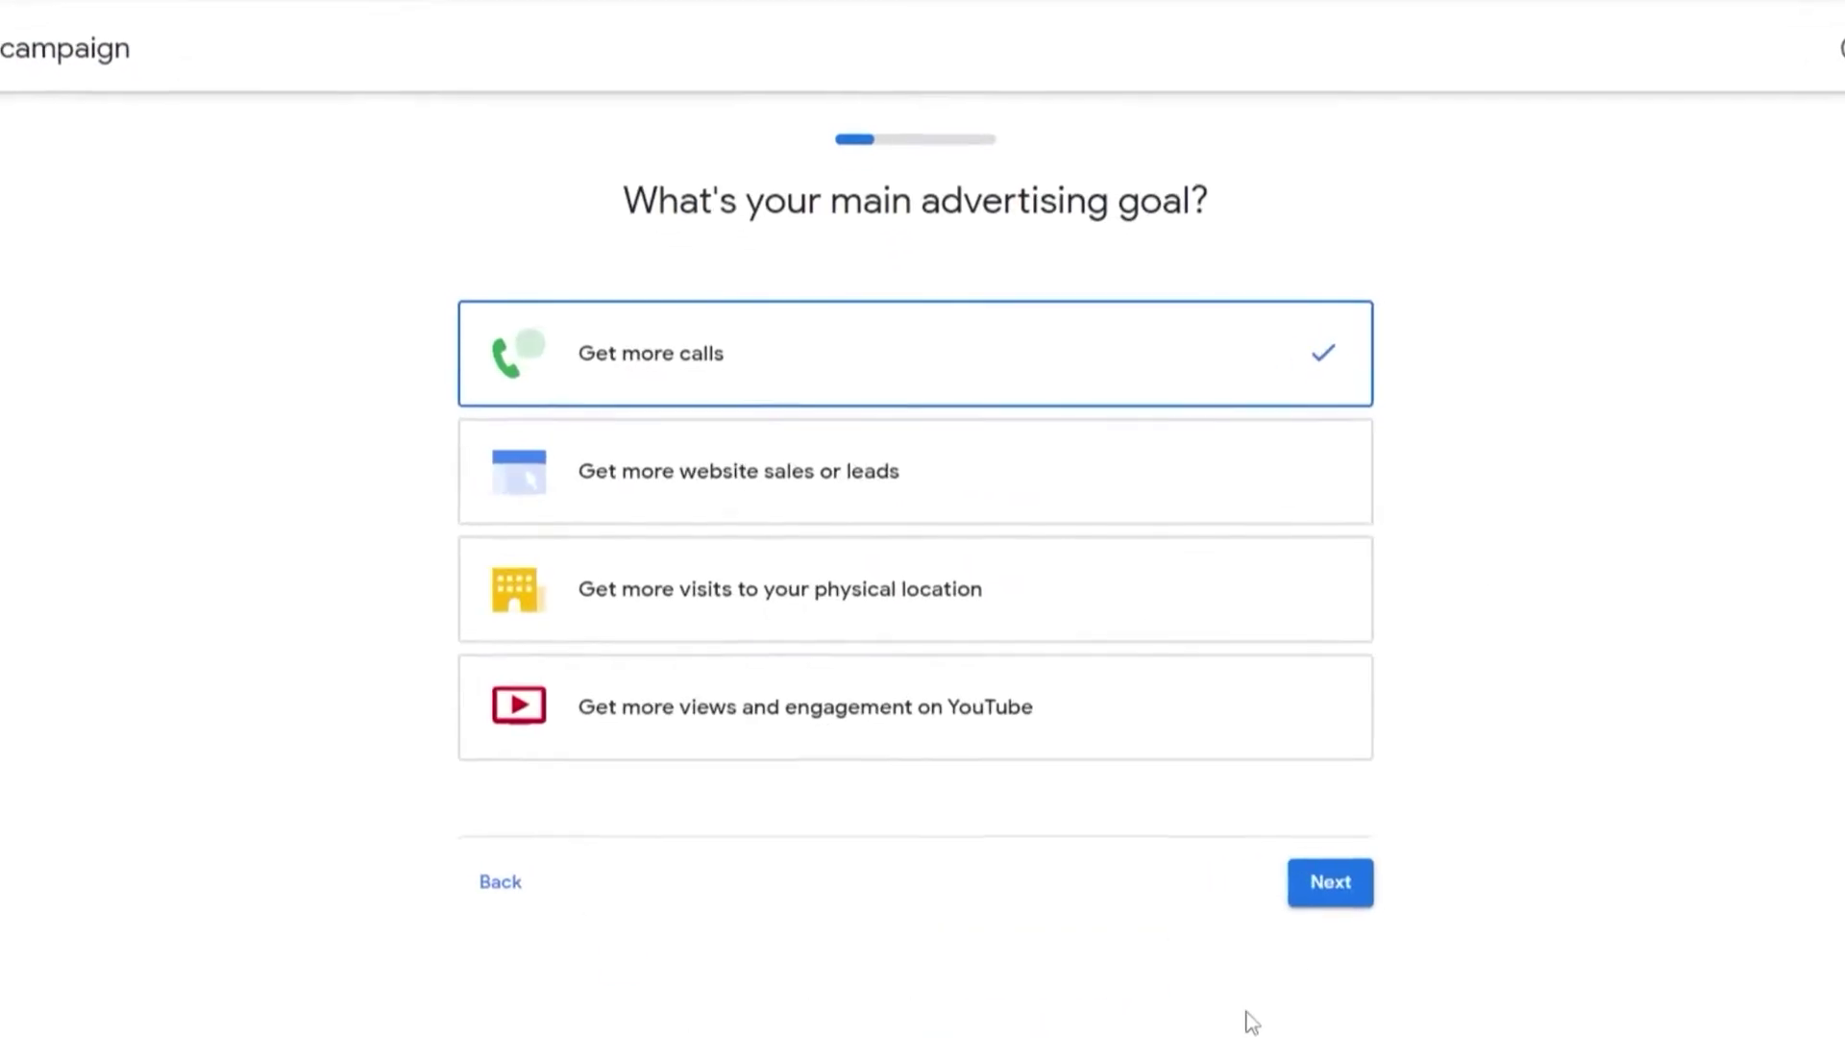
left_click_drag(656, 182, 1232, 204)
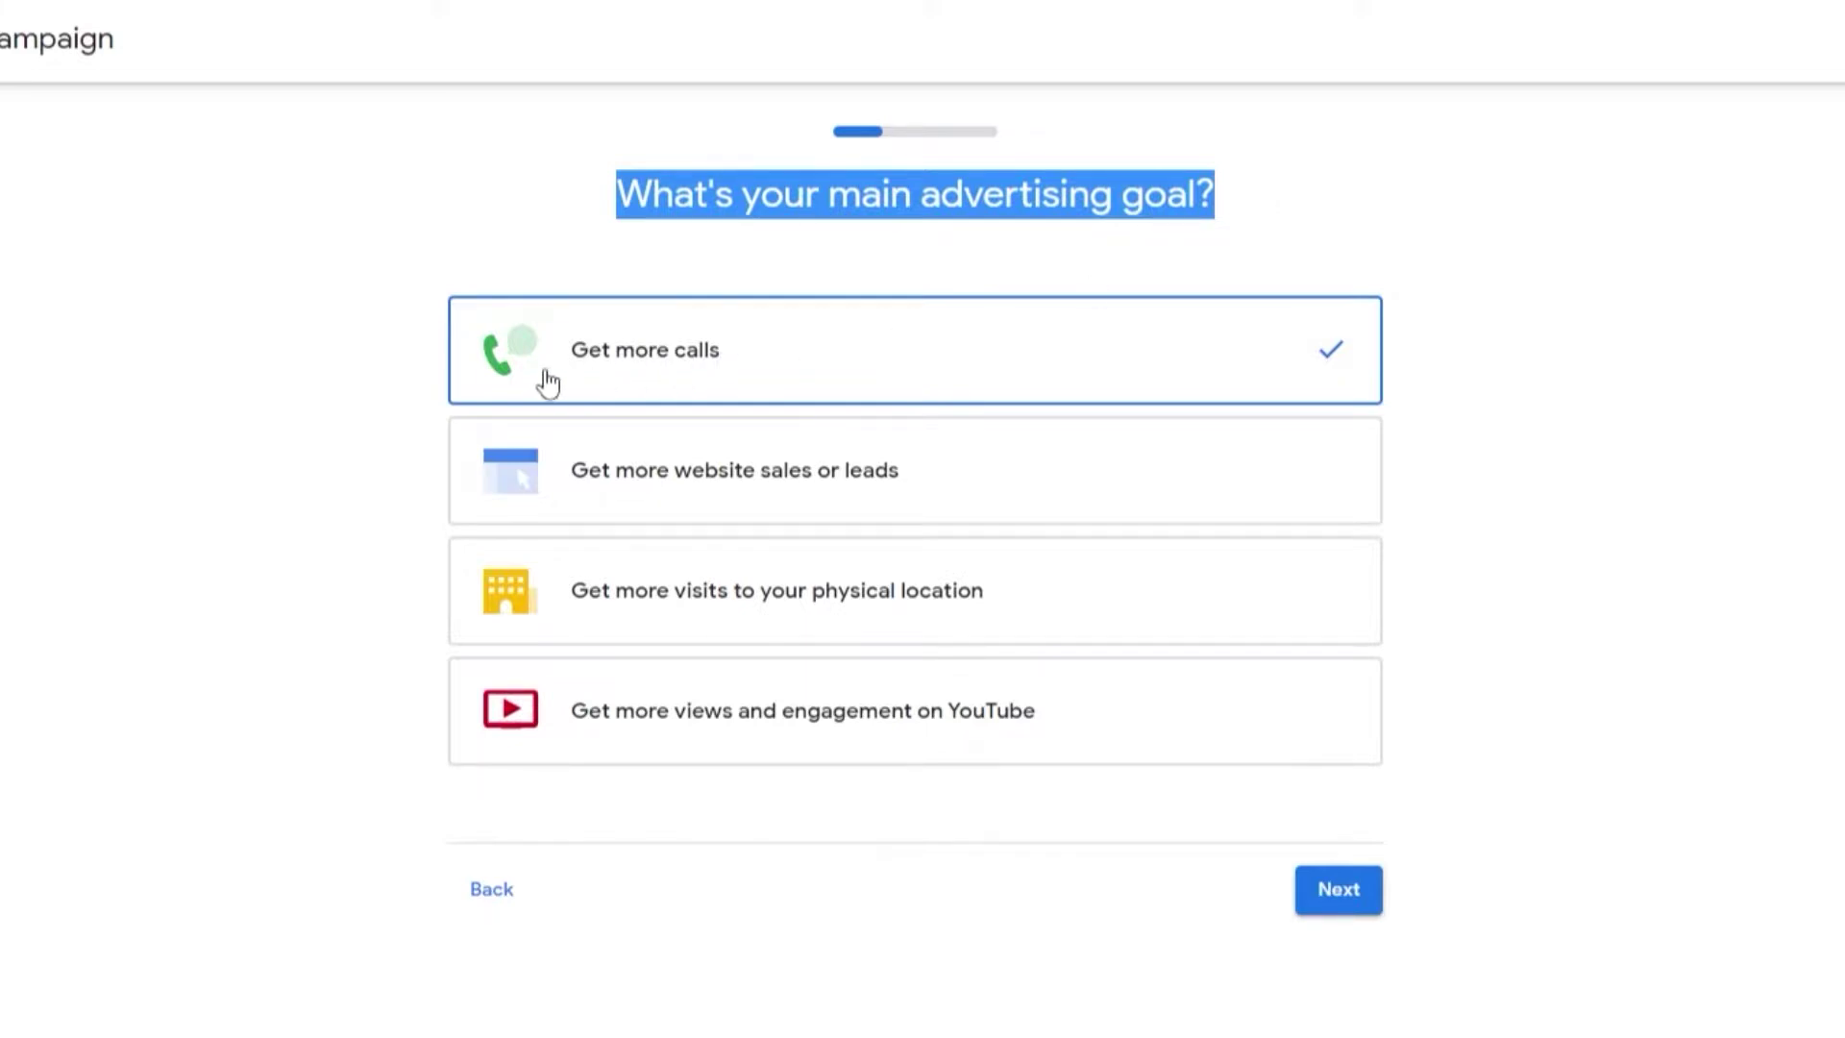
left_click(678, 501)
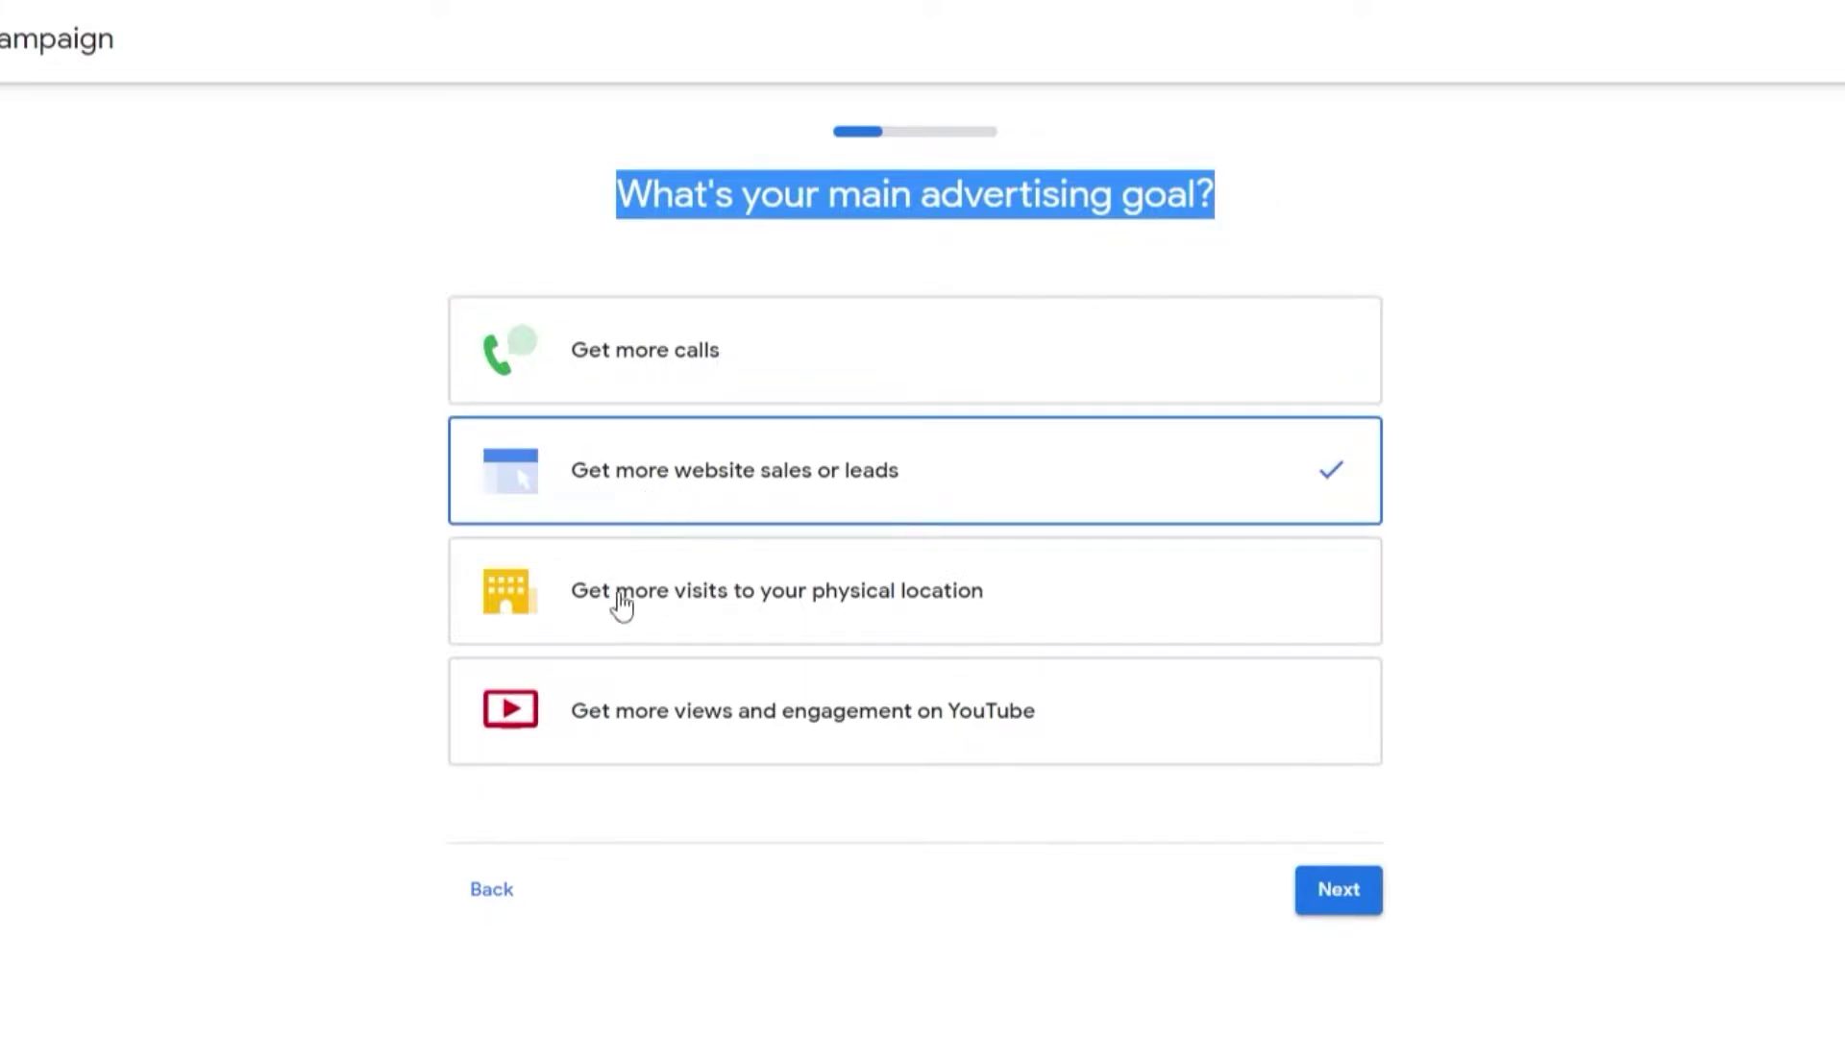
left_click(796, 629)
left_click(800, 740)
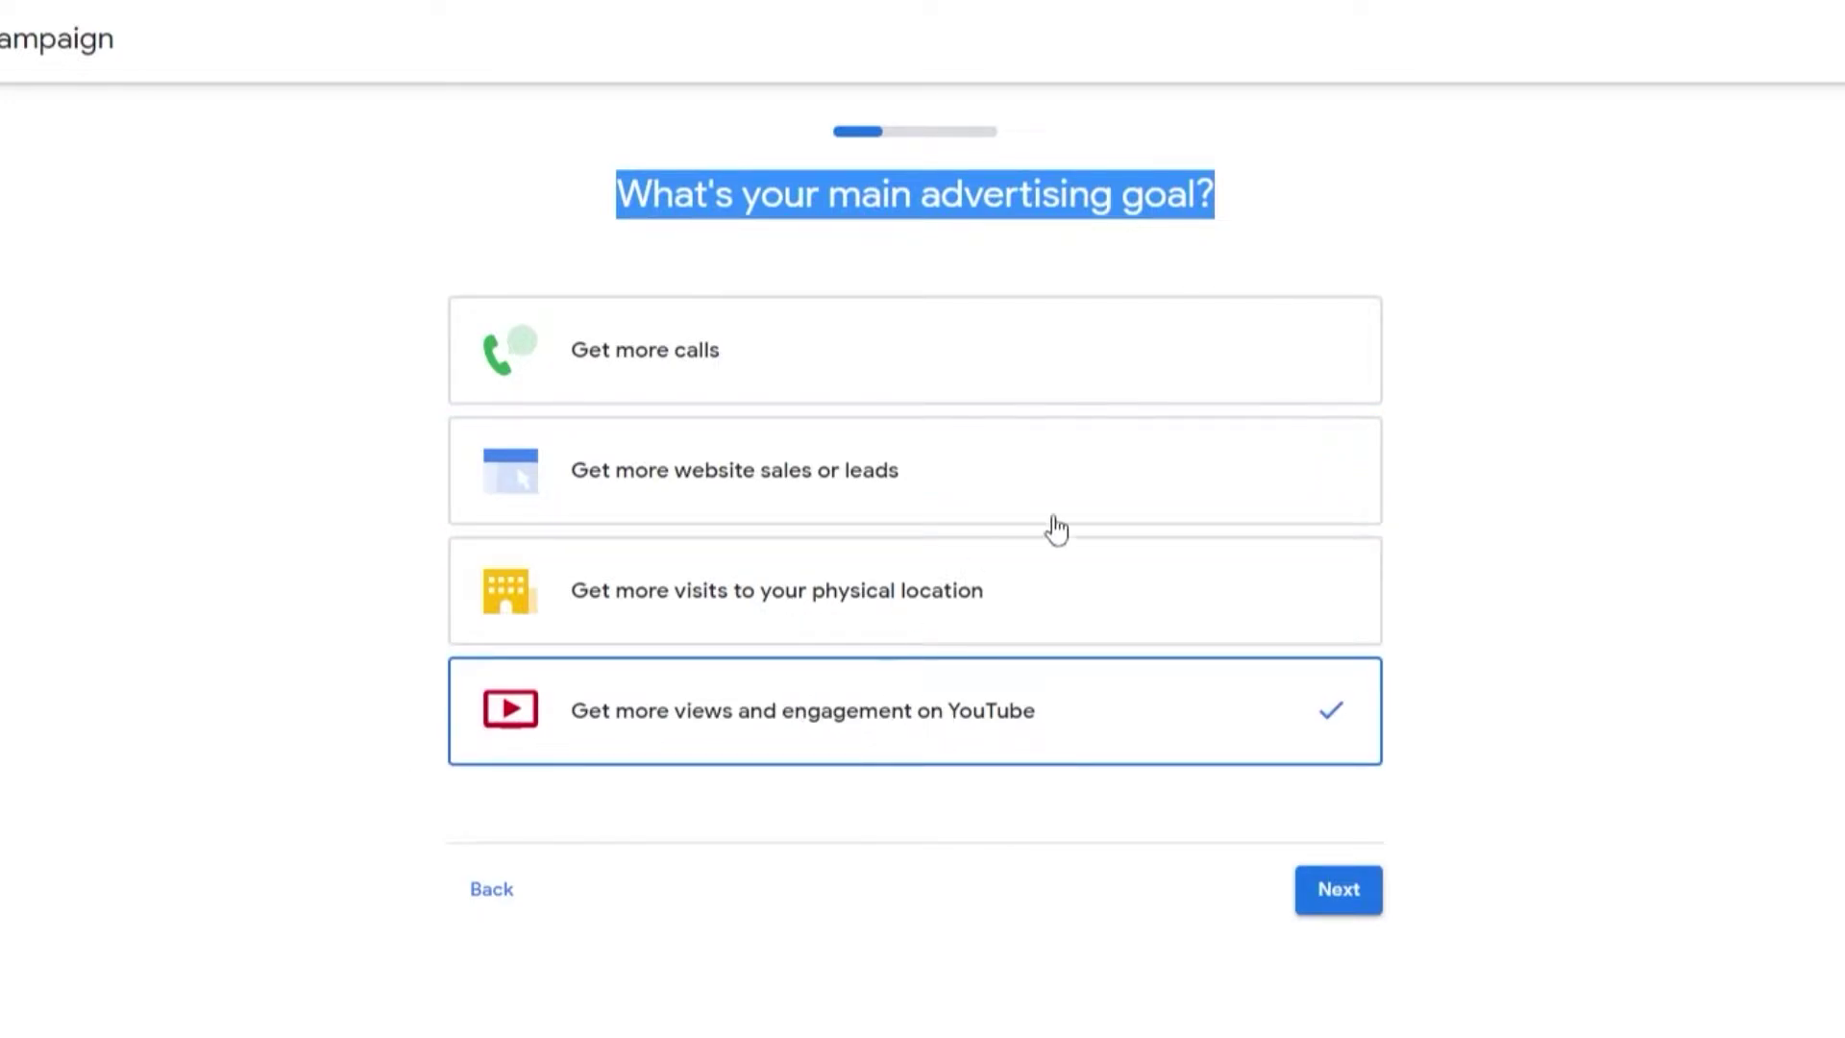
left_click(830, 480)
left_click_drag(602, 481, 918, 485)
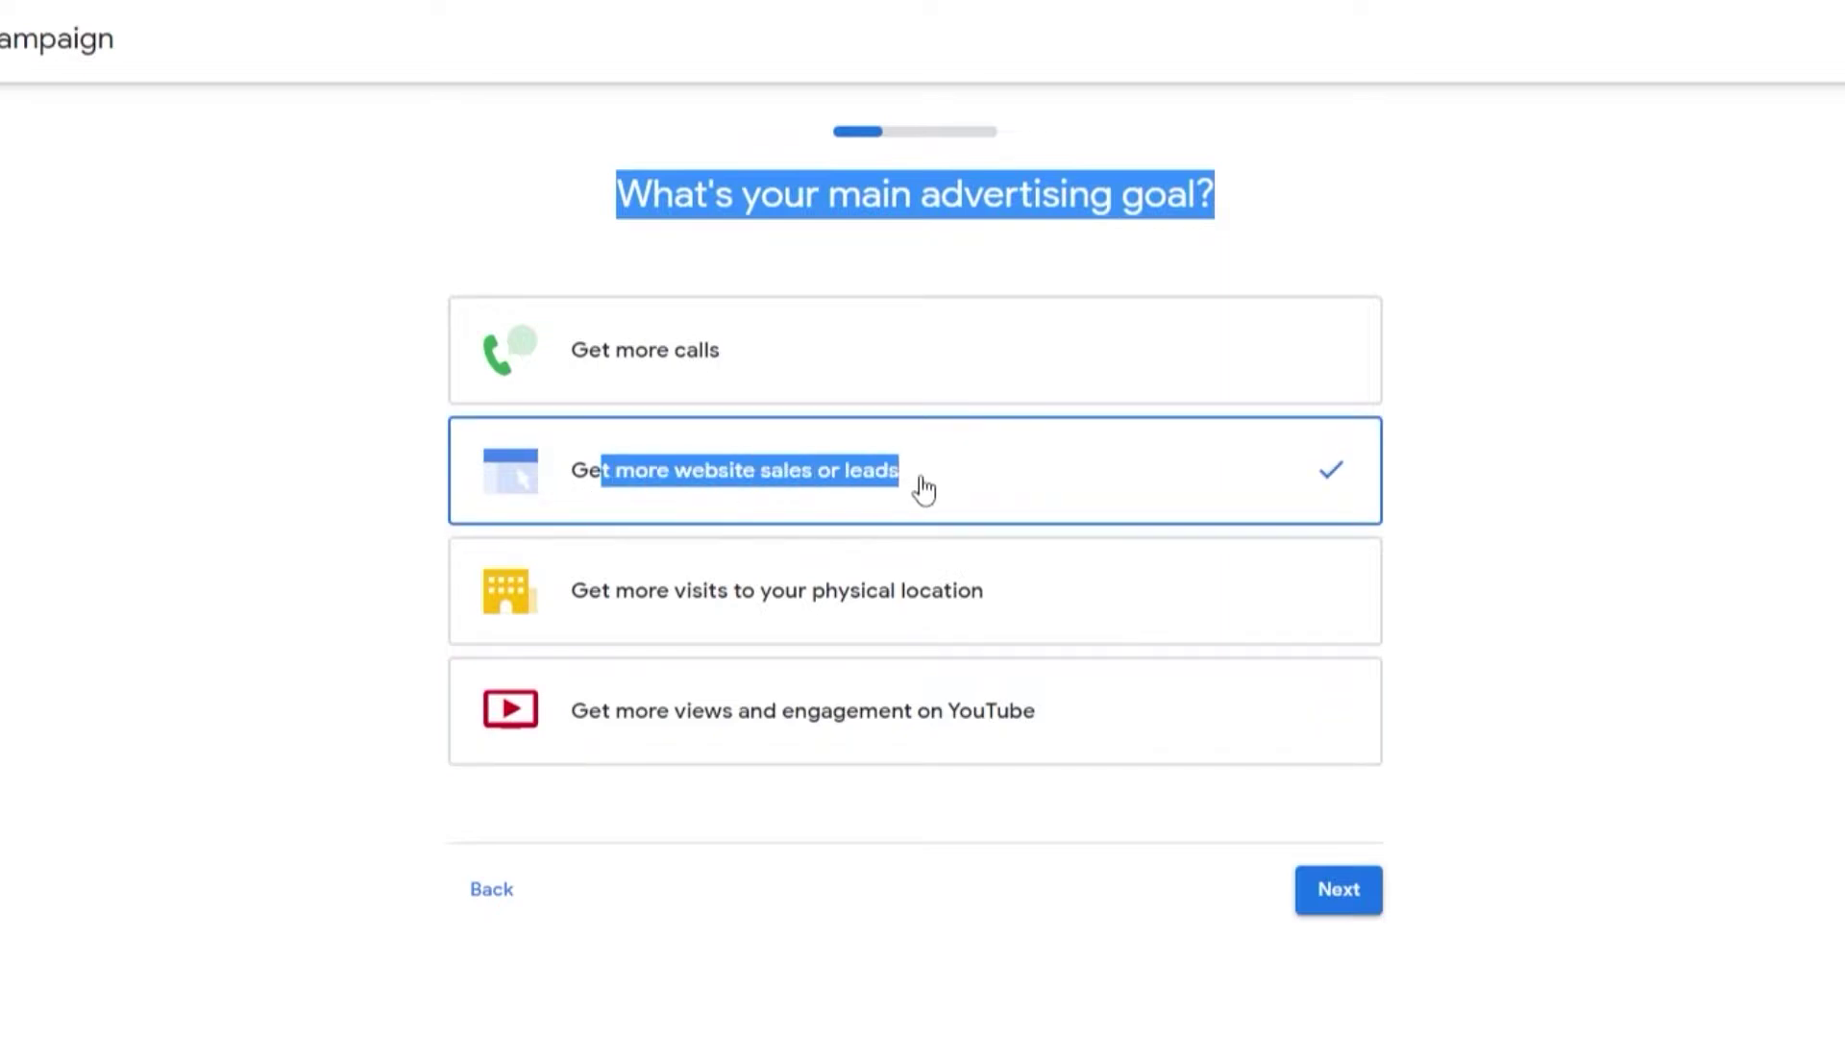
left_click(1305, 912)
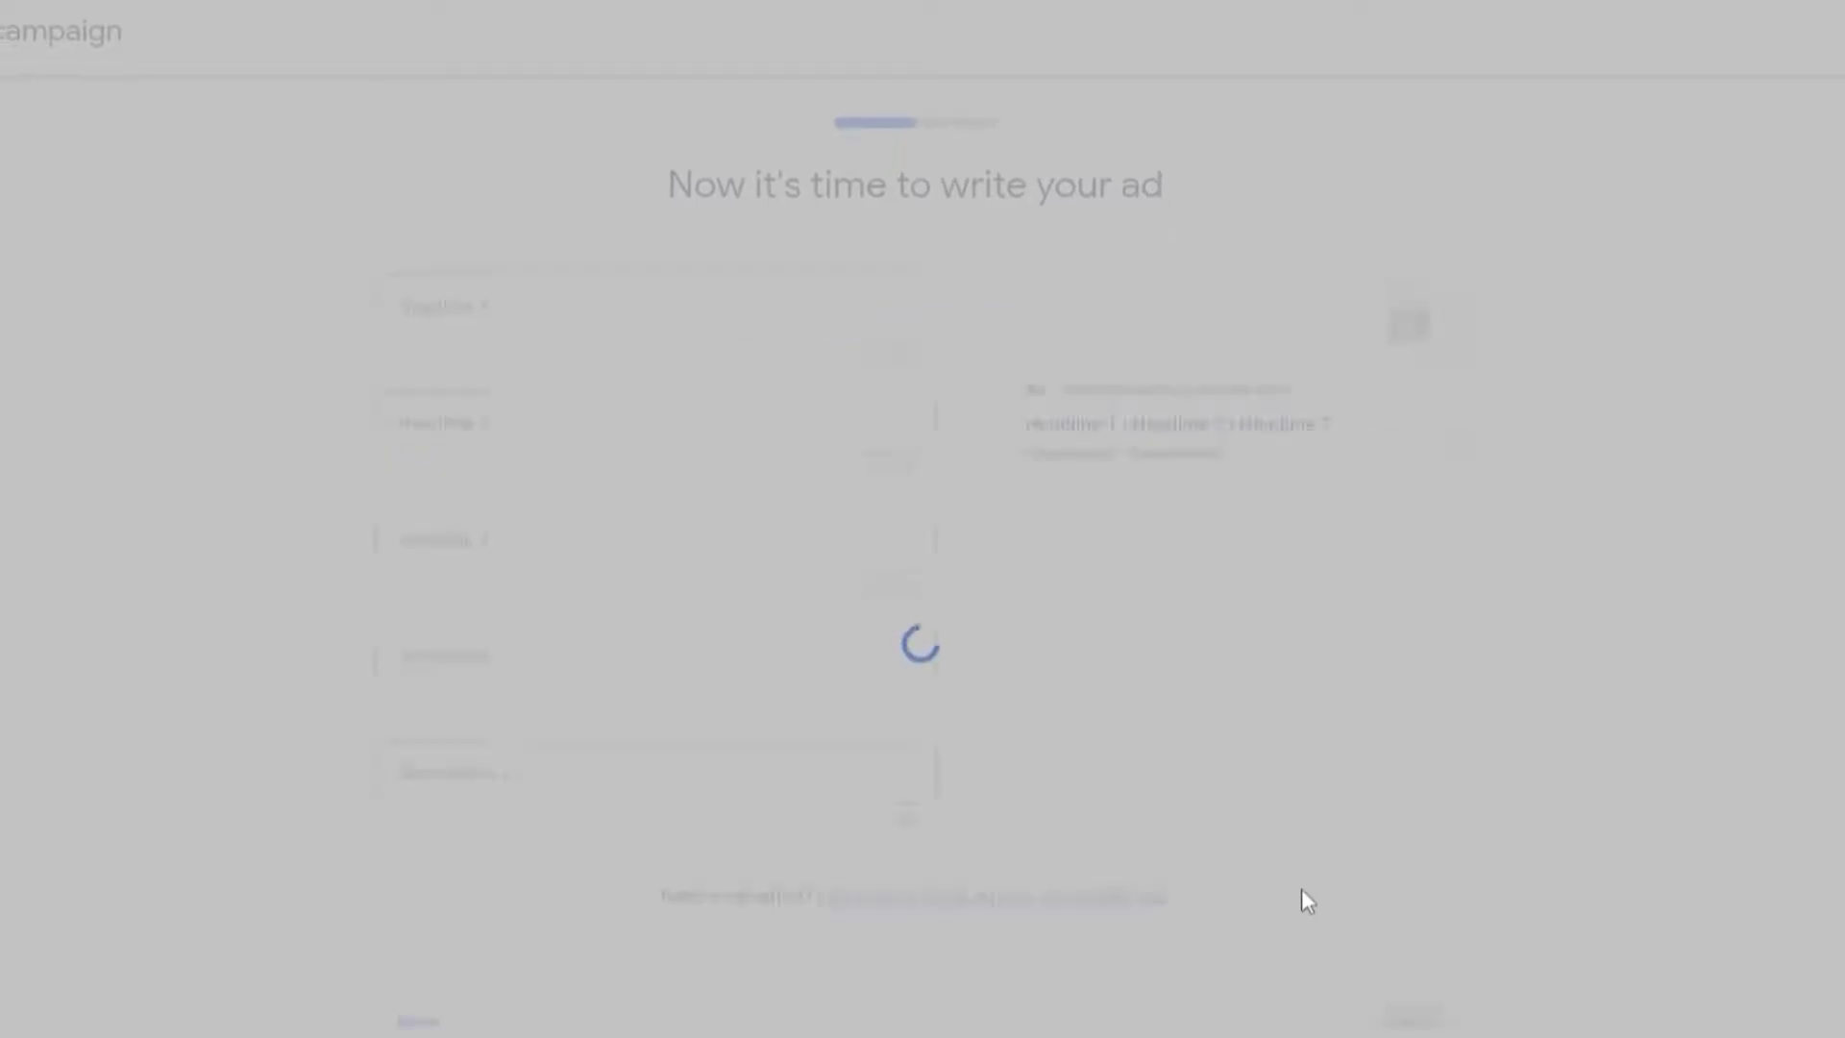
Look over the ad-writing page title and the suggested text in the ad preview.
scroll(1301, 888, "down", 1)
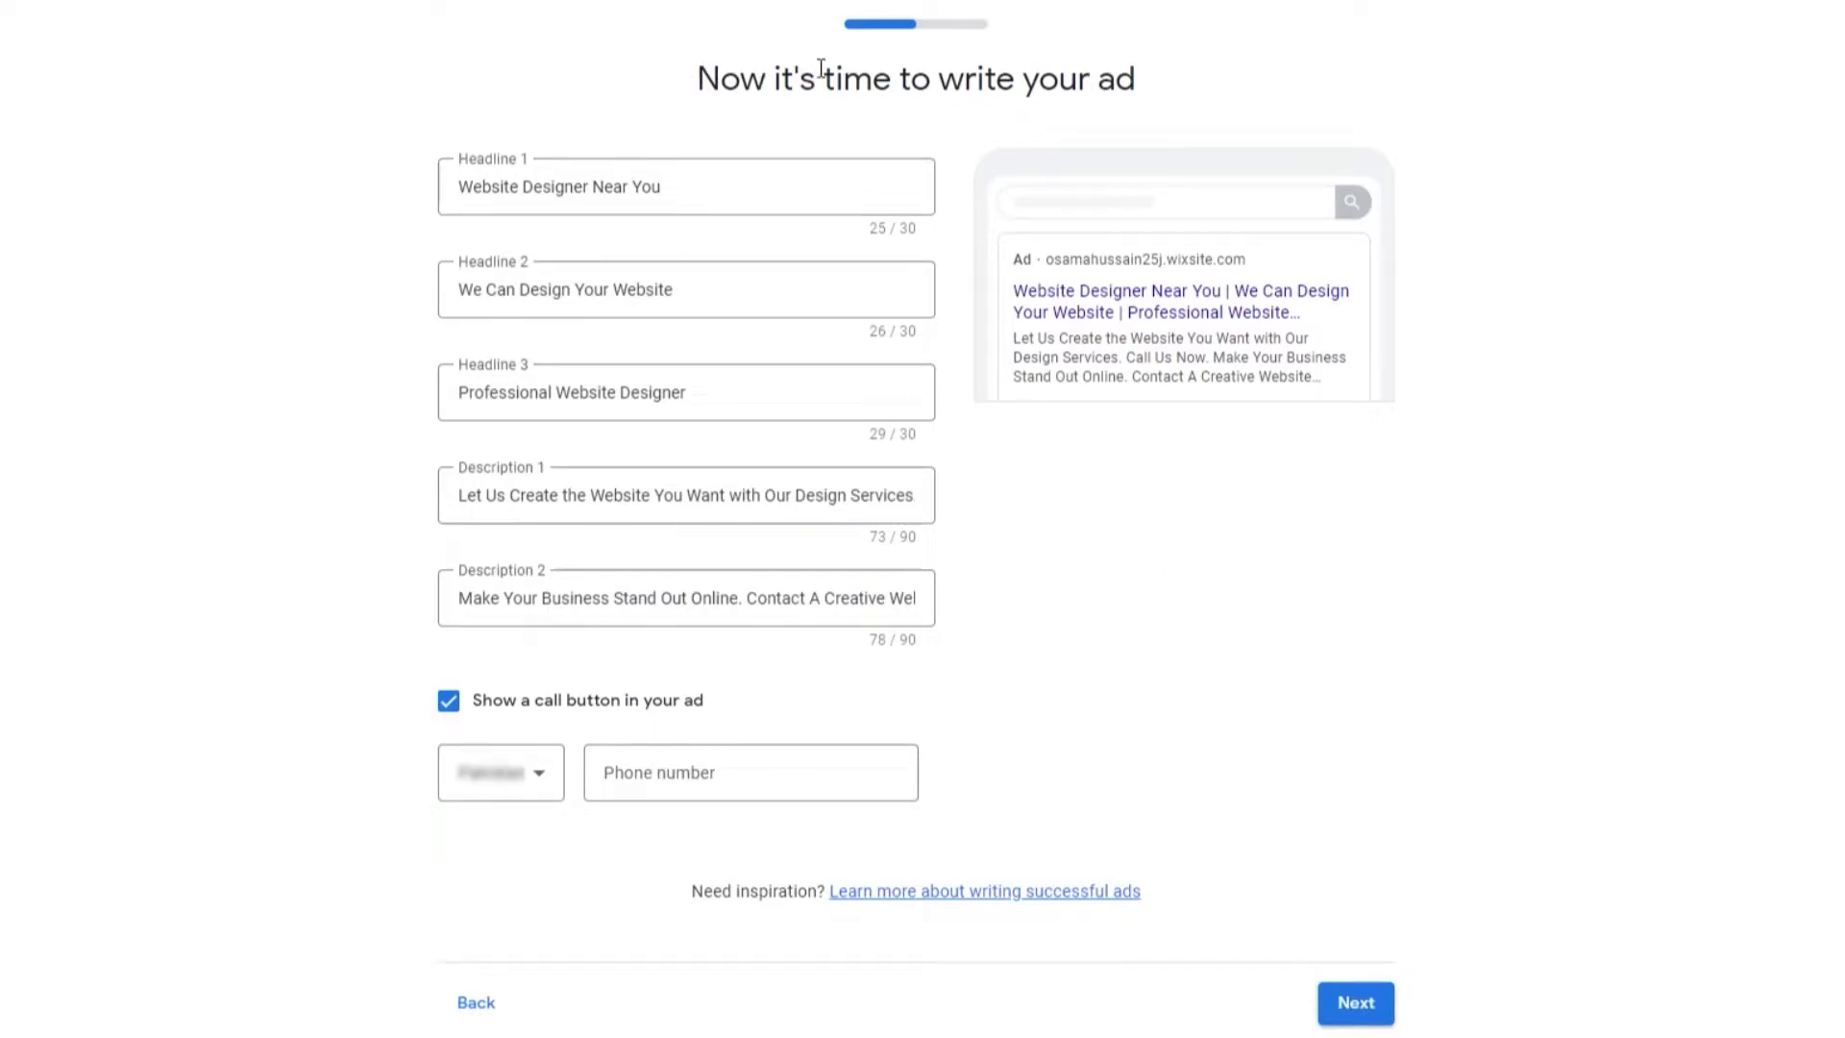
left_click_drag(822, 69, 1133, 66)
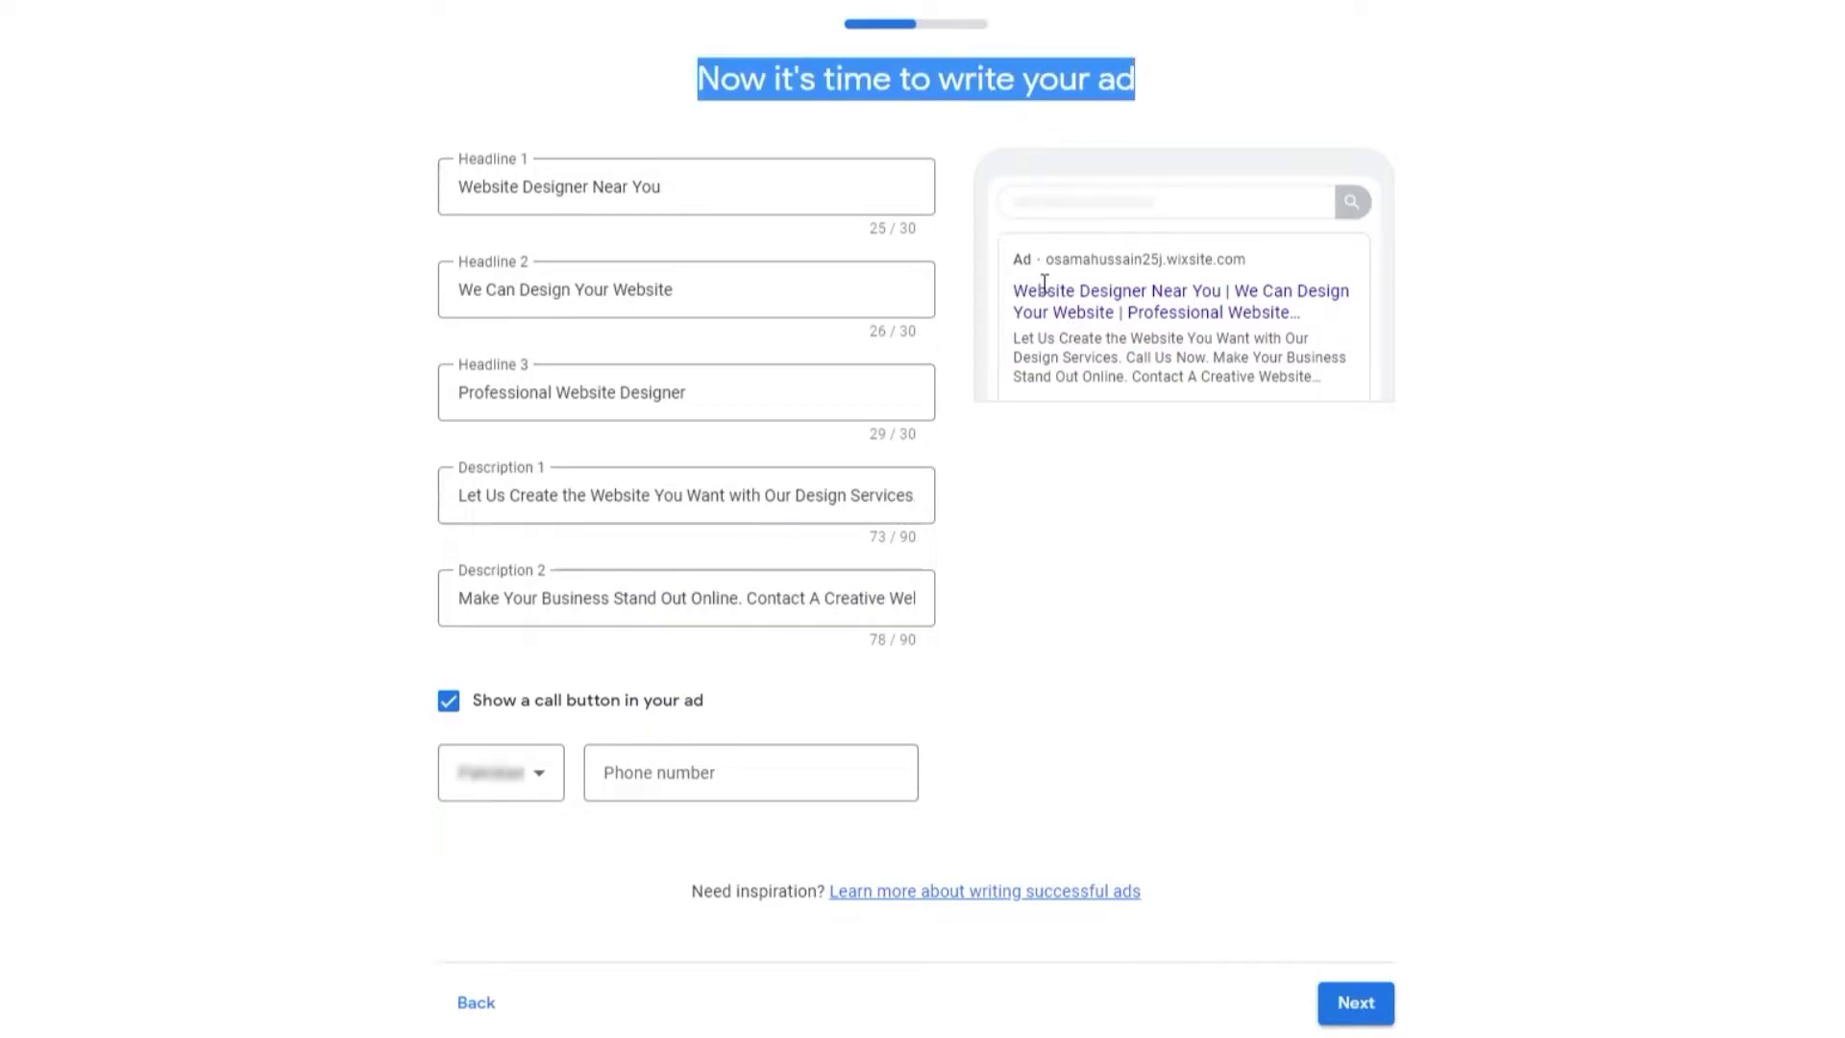
left_click_drag(1018, 261, 1244, 357)
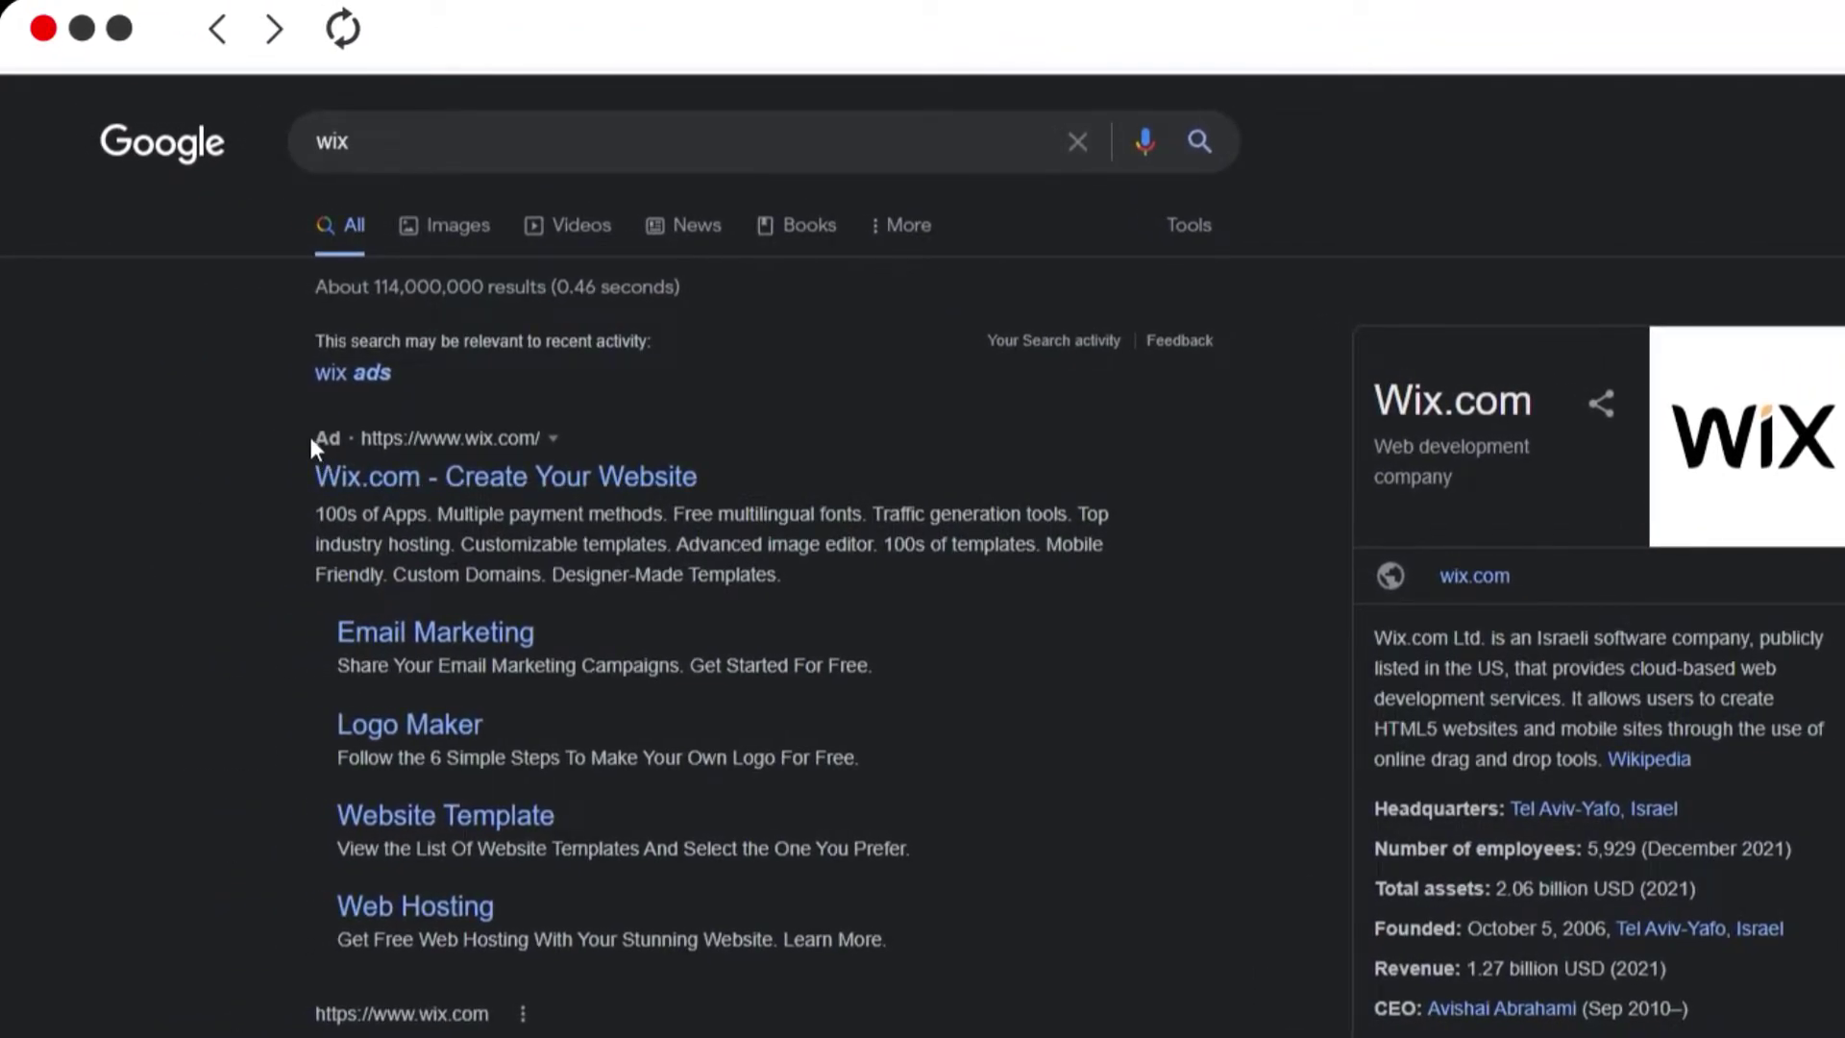
Highlight the sponsored Wix.com search result as a sample ad, then clear the highlight.
left_click_drag(309, 432, 697, 480)
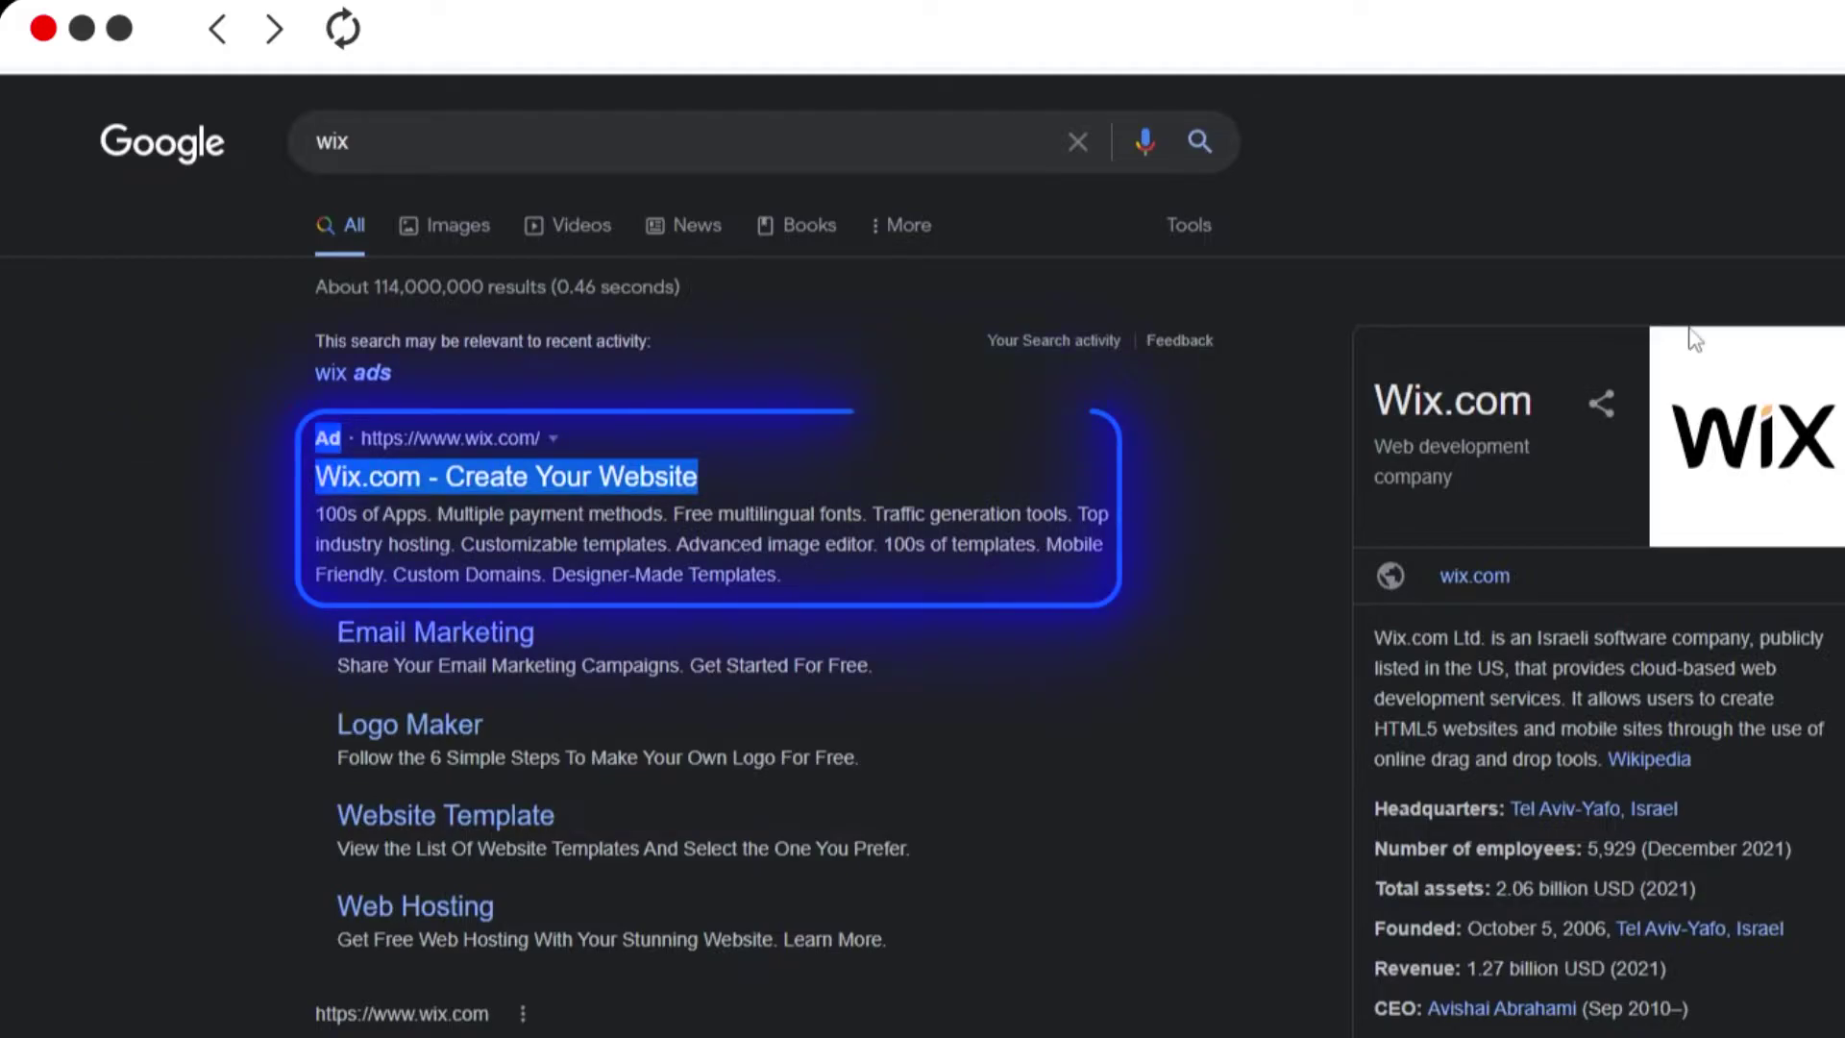
left_click(192, 498)
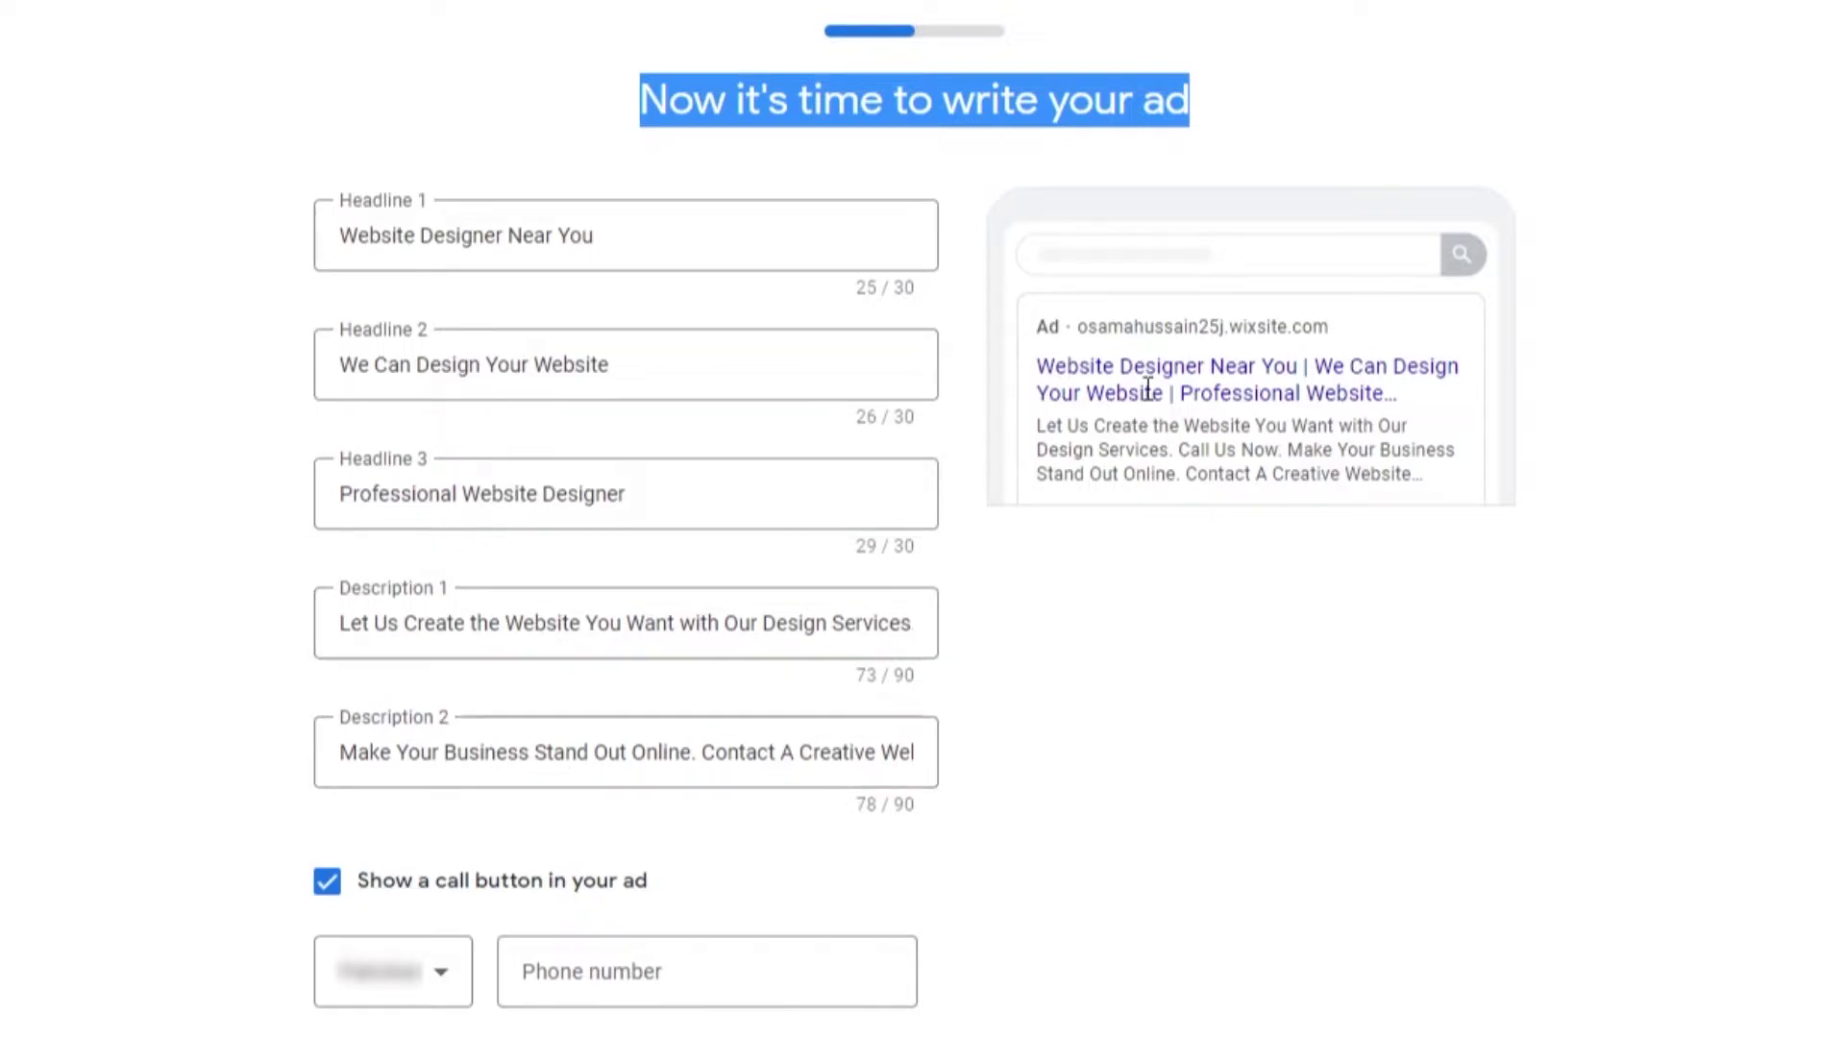
Set Headline 1 to the suggestion 'Get a Beautiful Website Made'.
left_click_drag(1128, 365, 1432, 416)
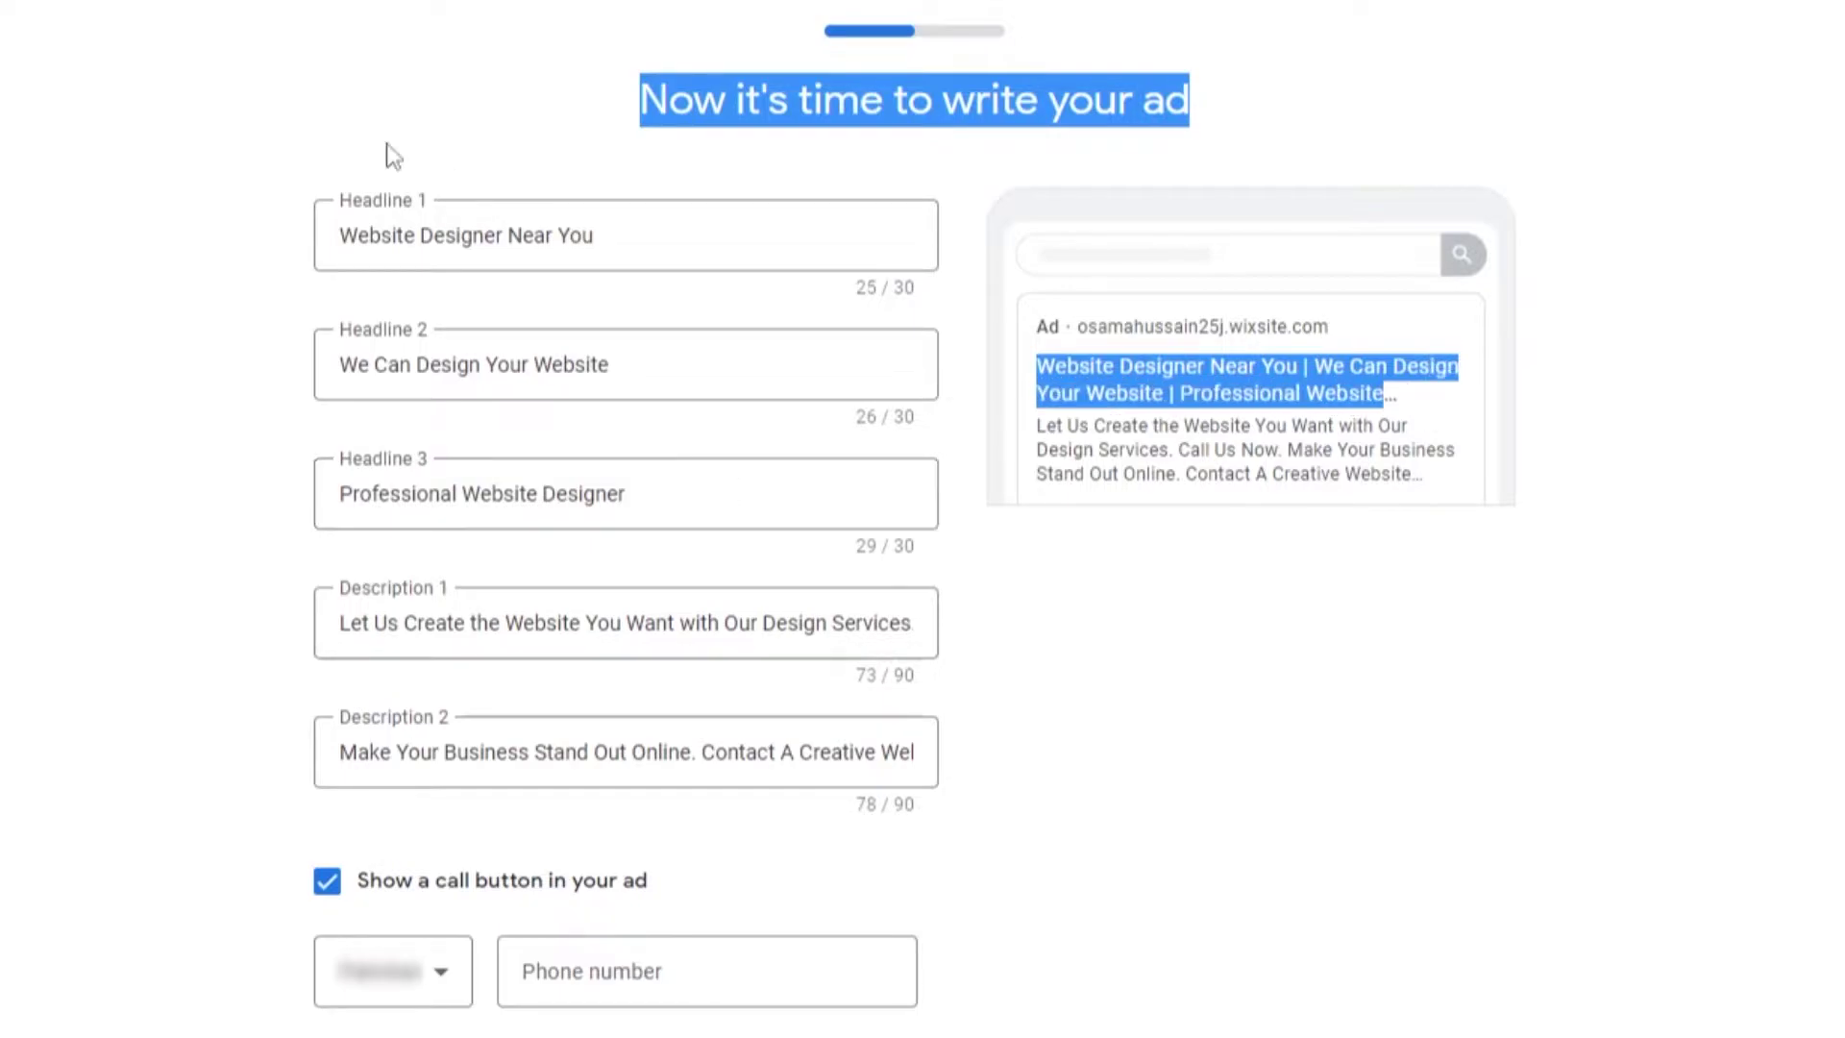
triple_click(581, 229)
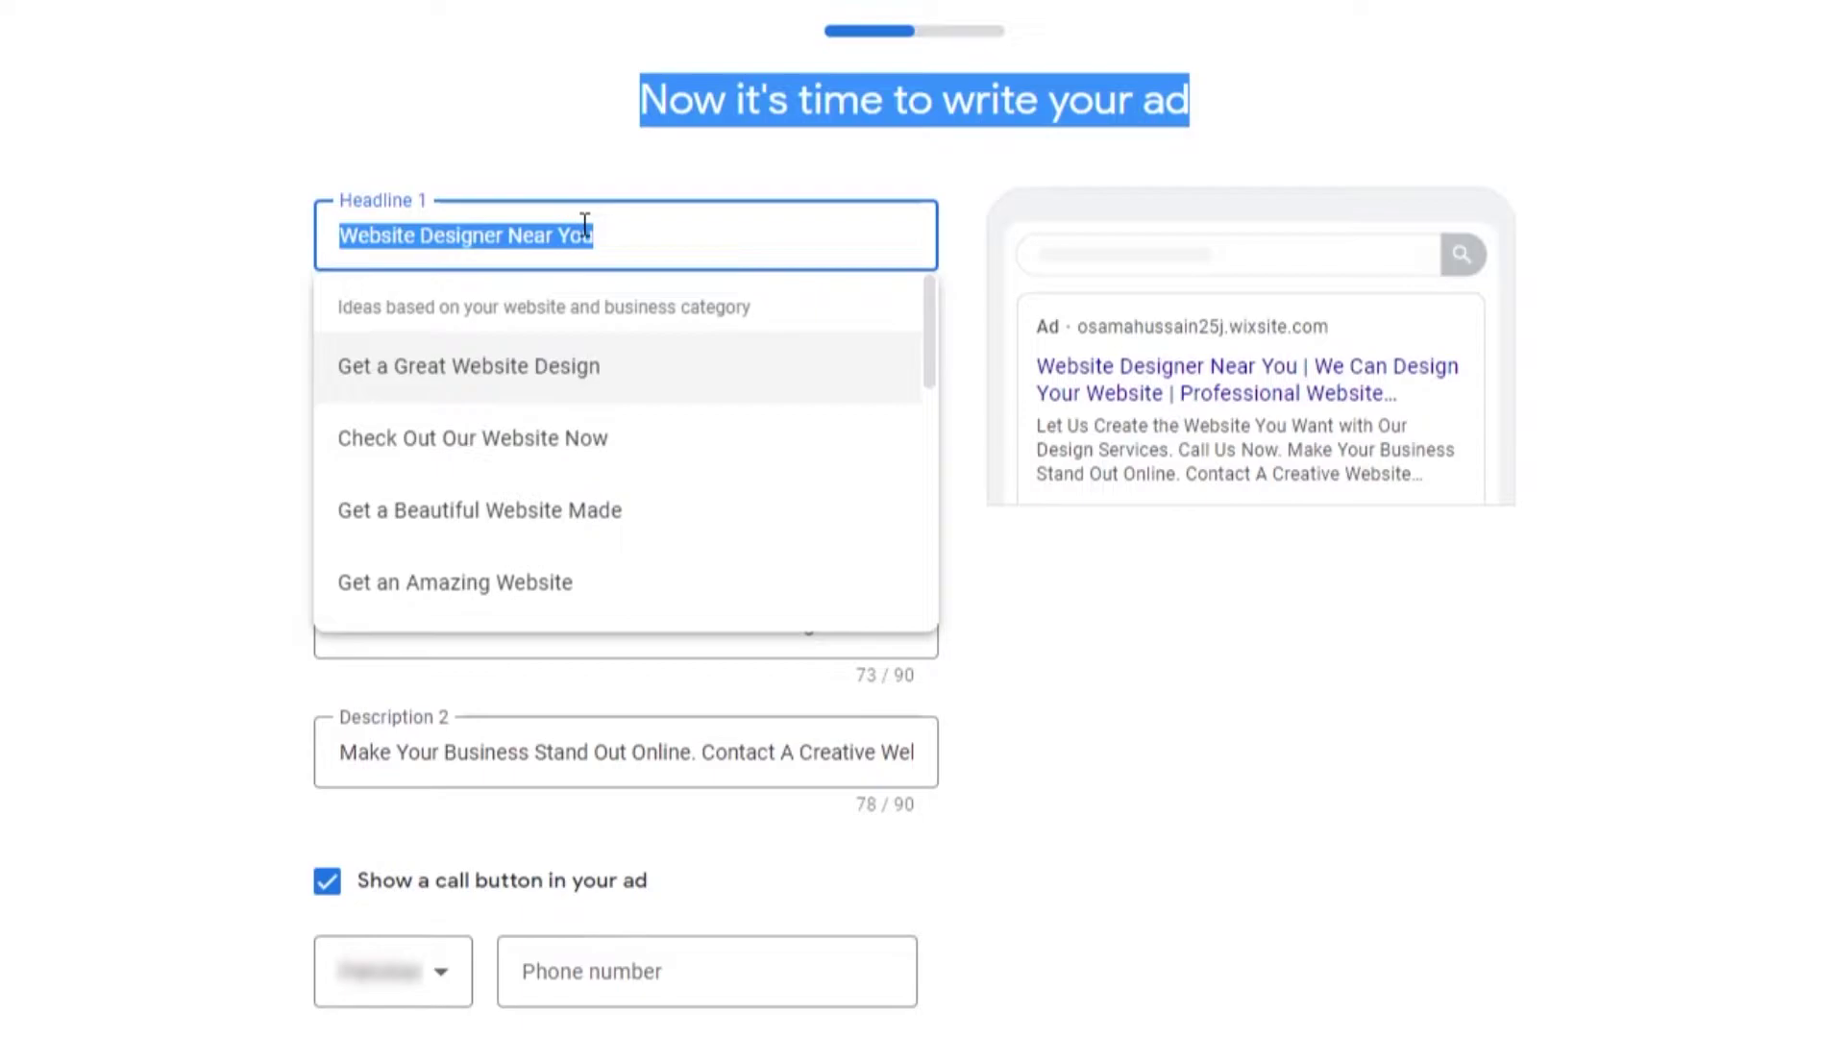
type("https://osamahussain25j.wixsite.com/my-site-1")
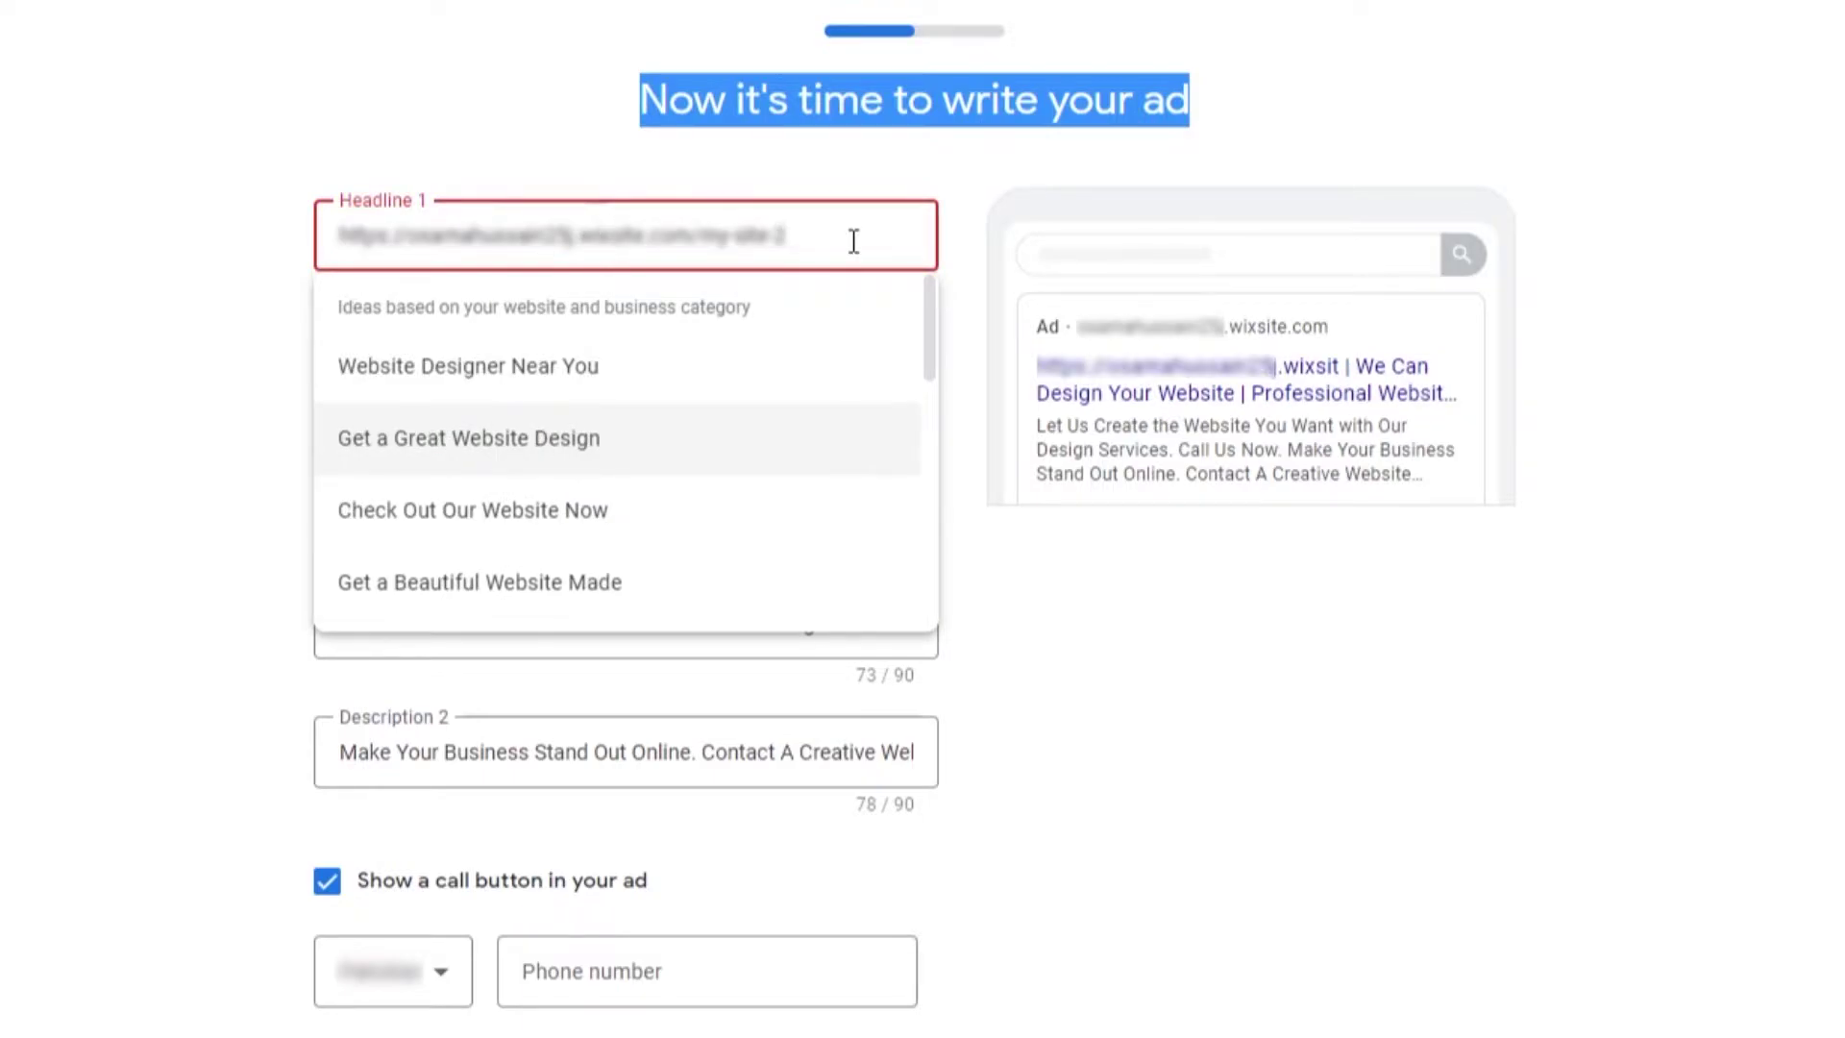
left_click(1530, 377)
left_click(558, 235)
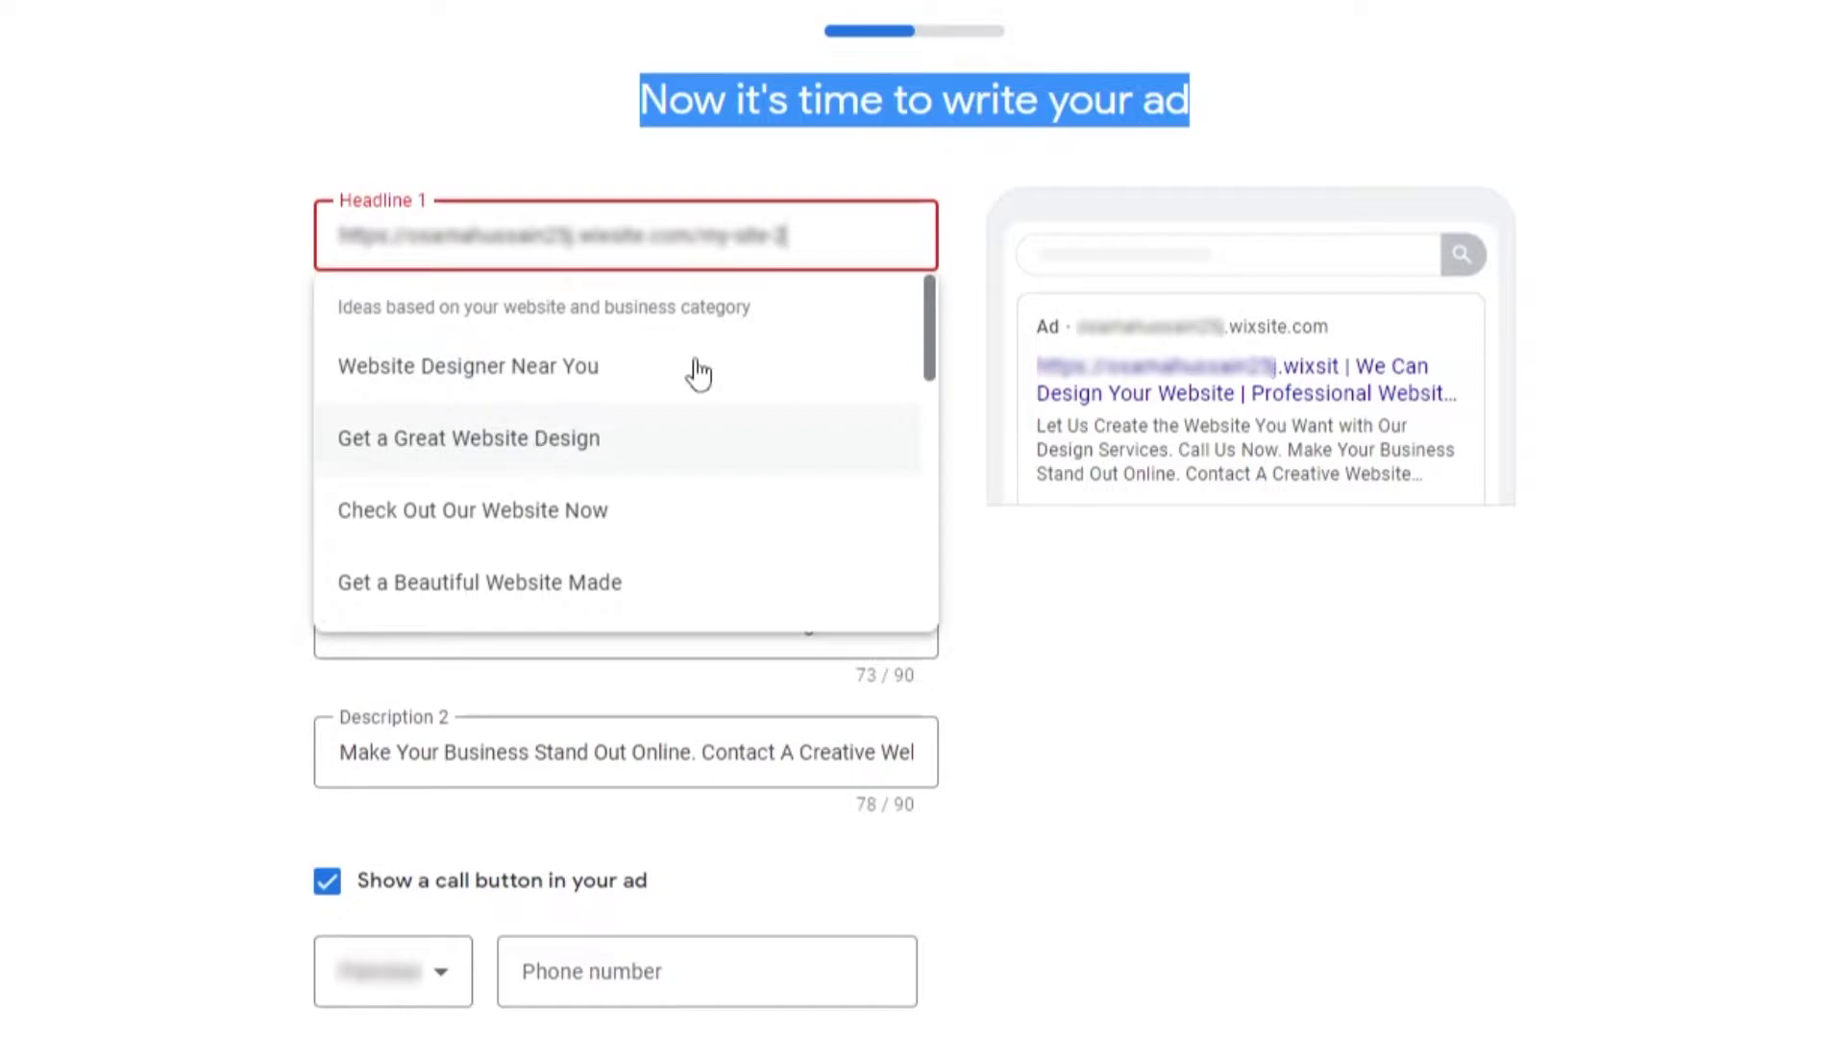
left_click(123, 336)
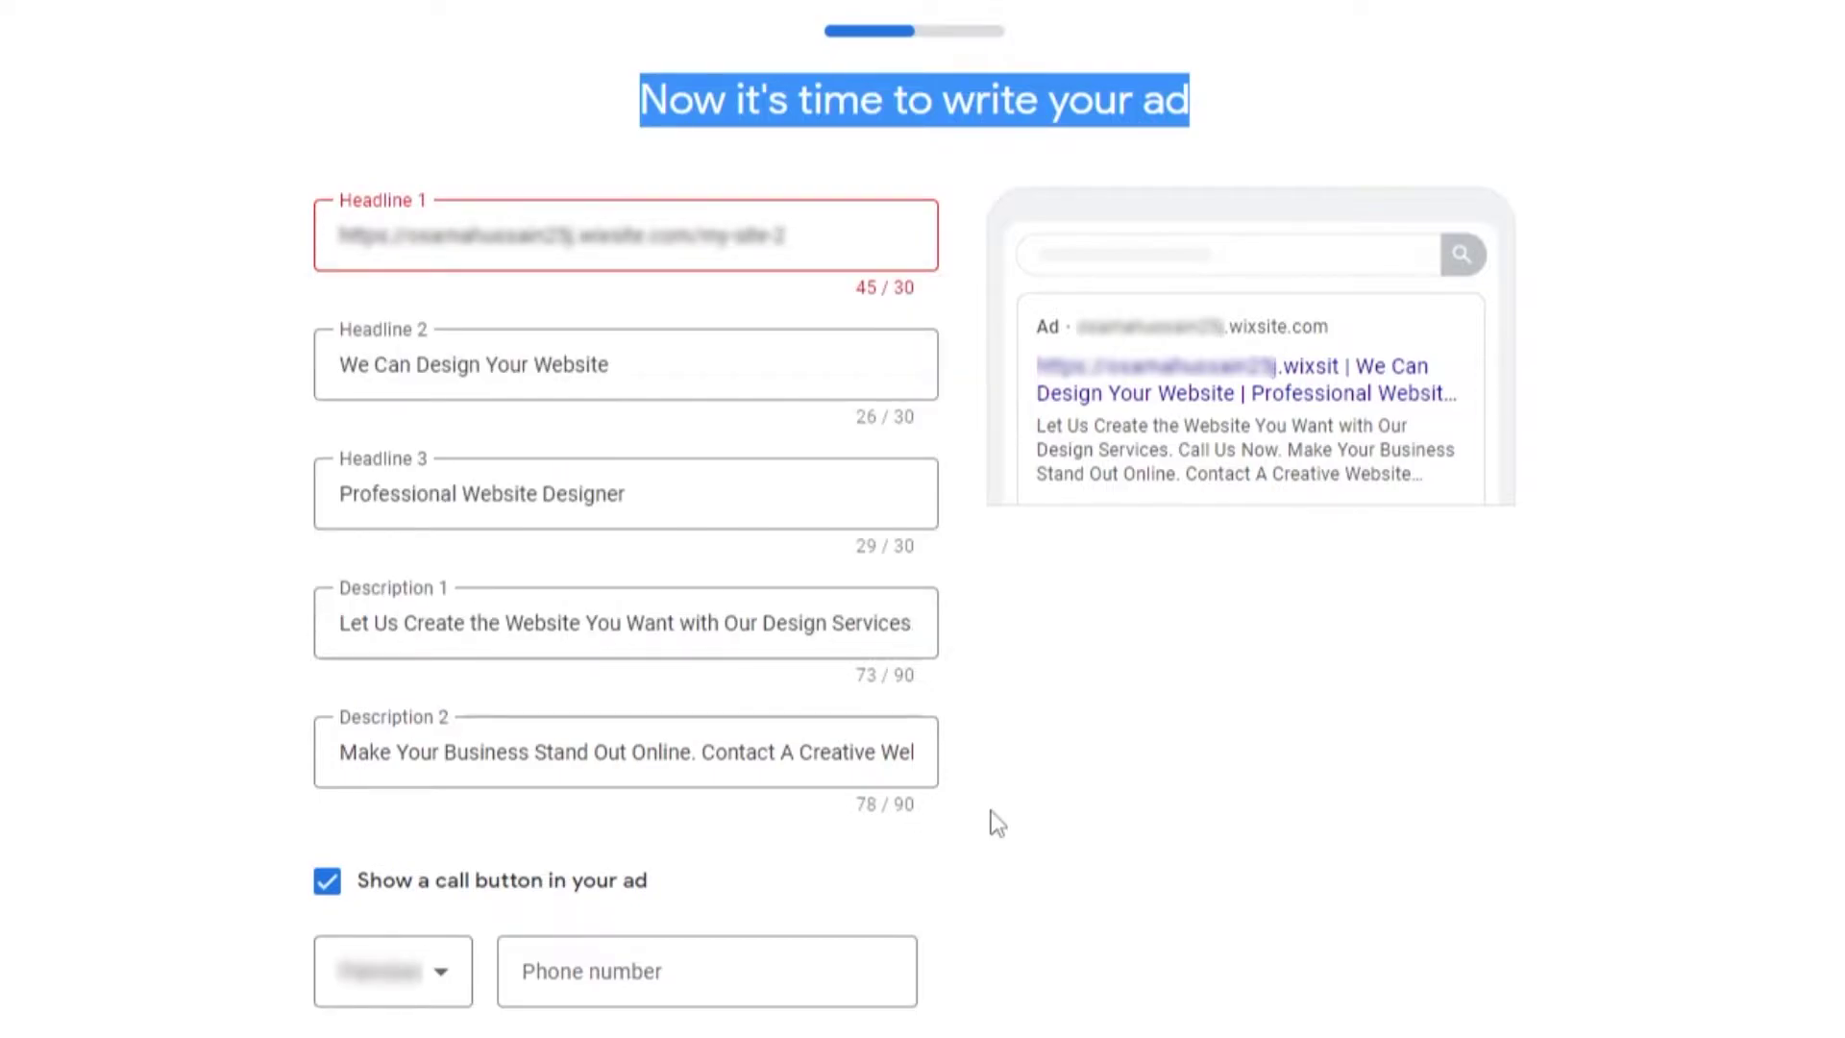
left_click(746, 240)
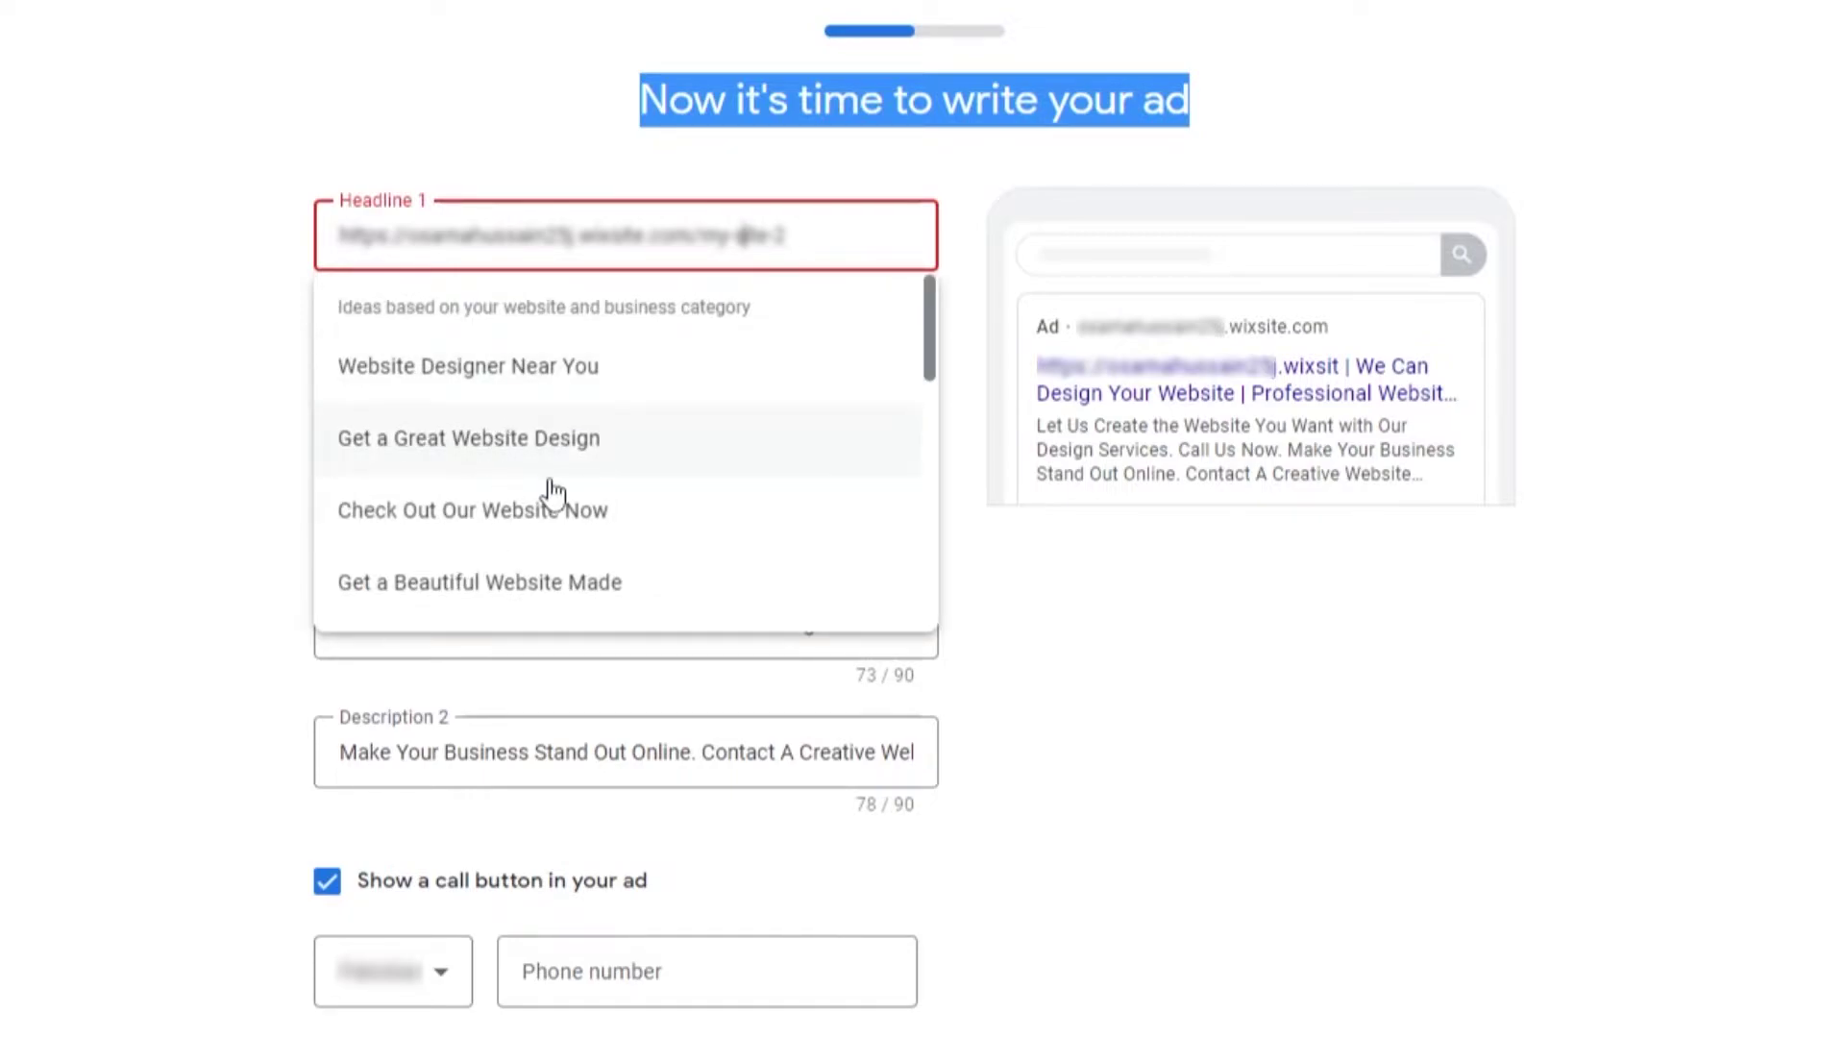
left_click(534, 583)
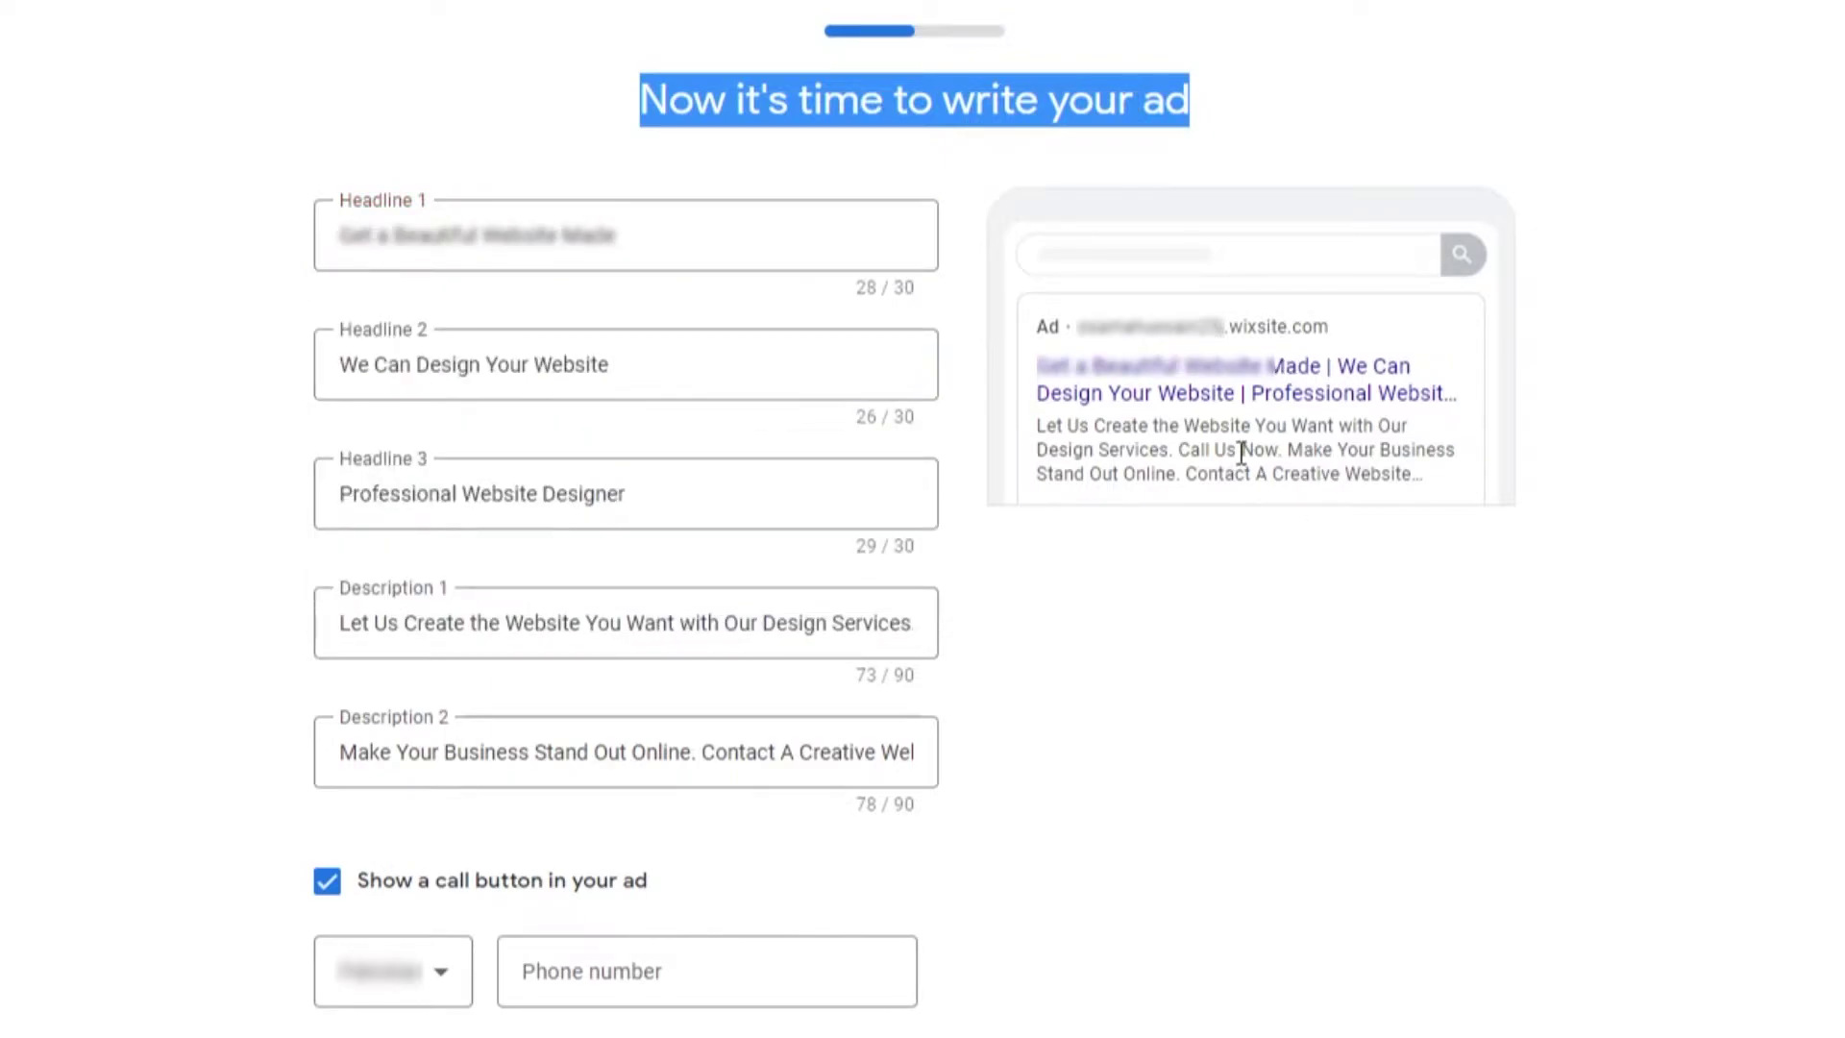
Turn off the ad's call button and continue to the keyword themes step.
left_click(538, 365)
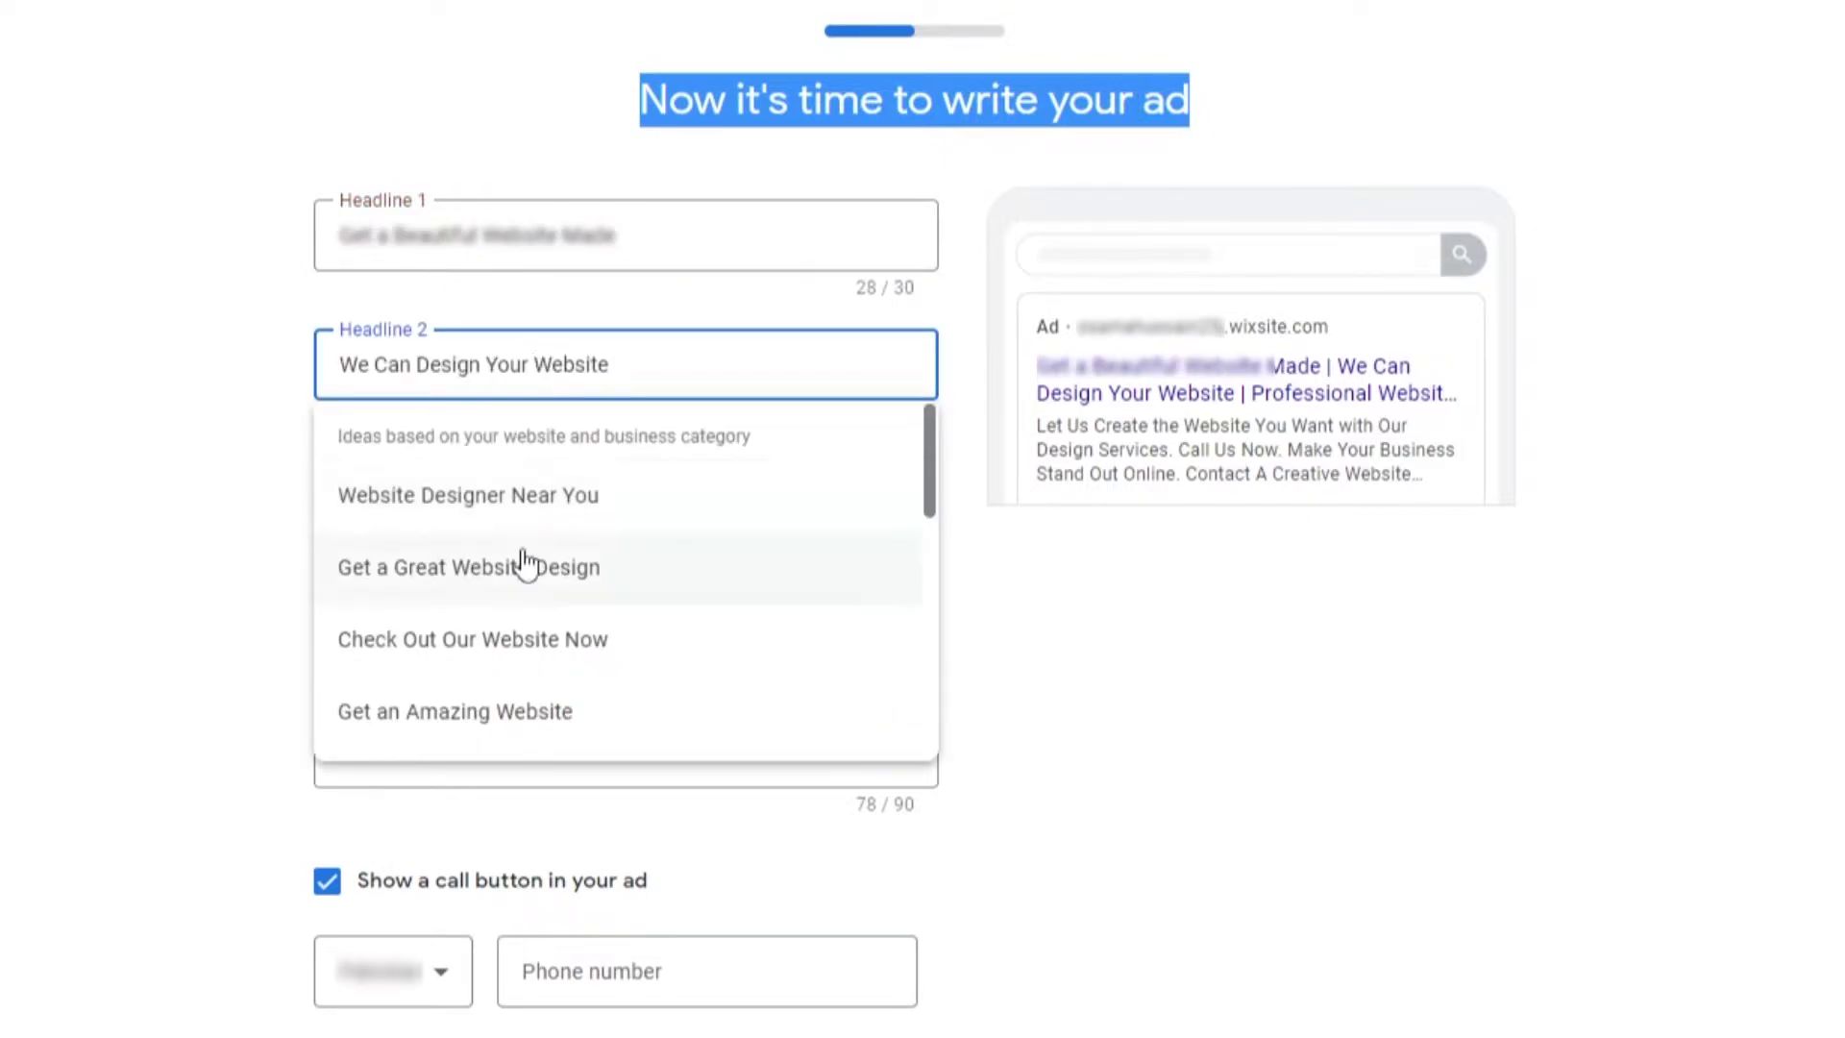
left_click(140, 567)
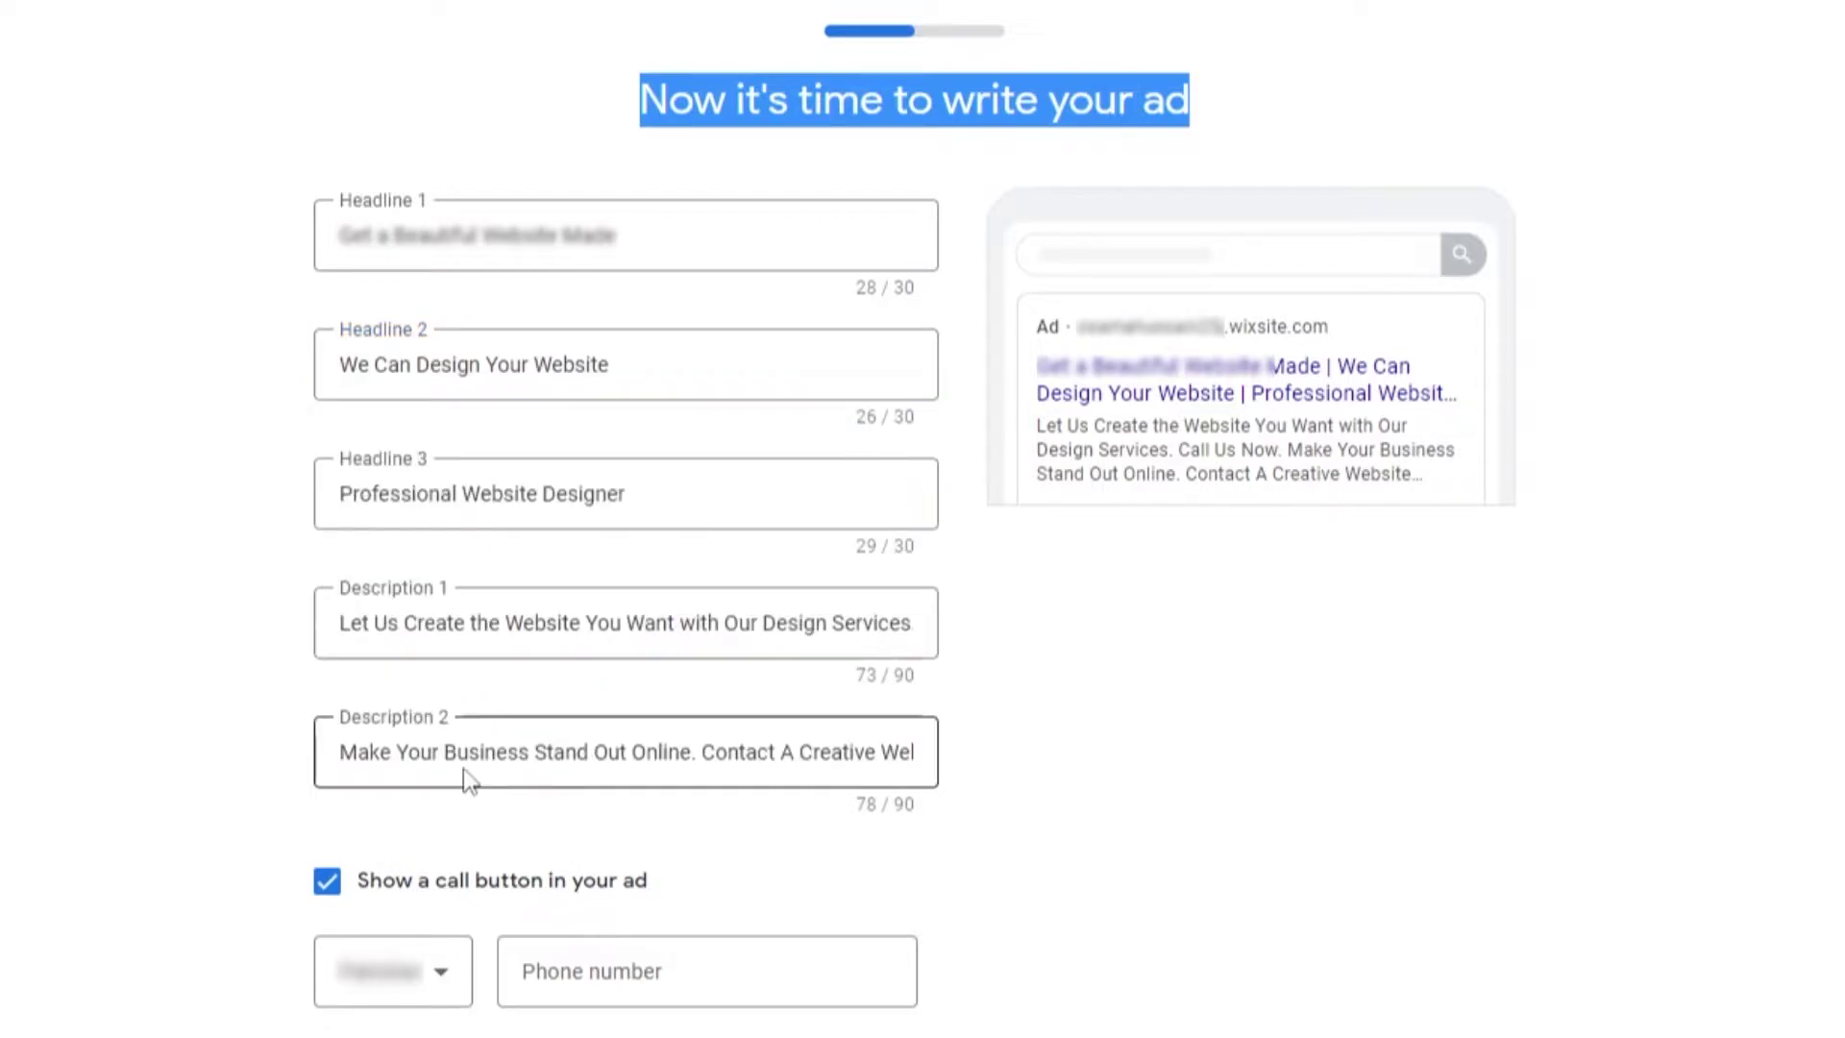
left_click(440, 971)
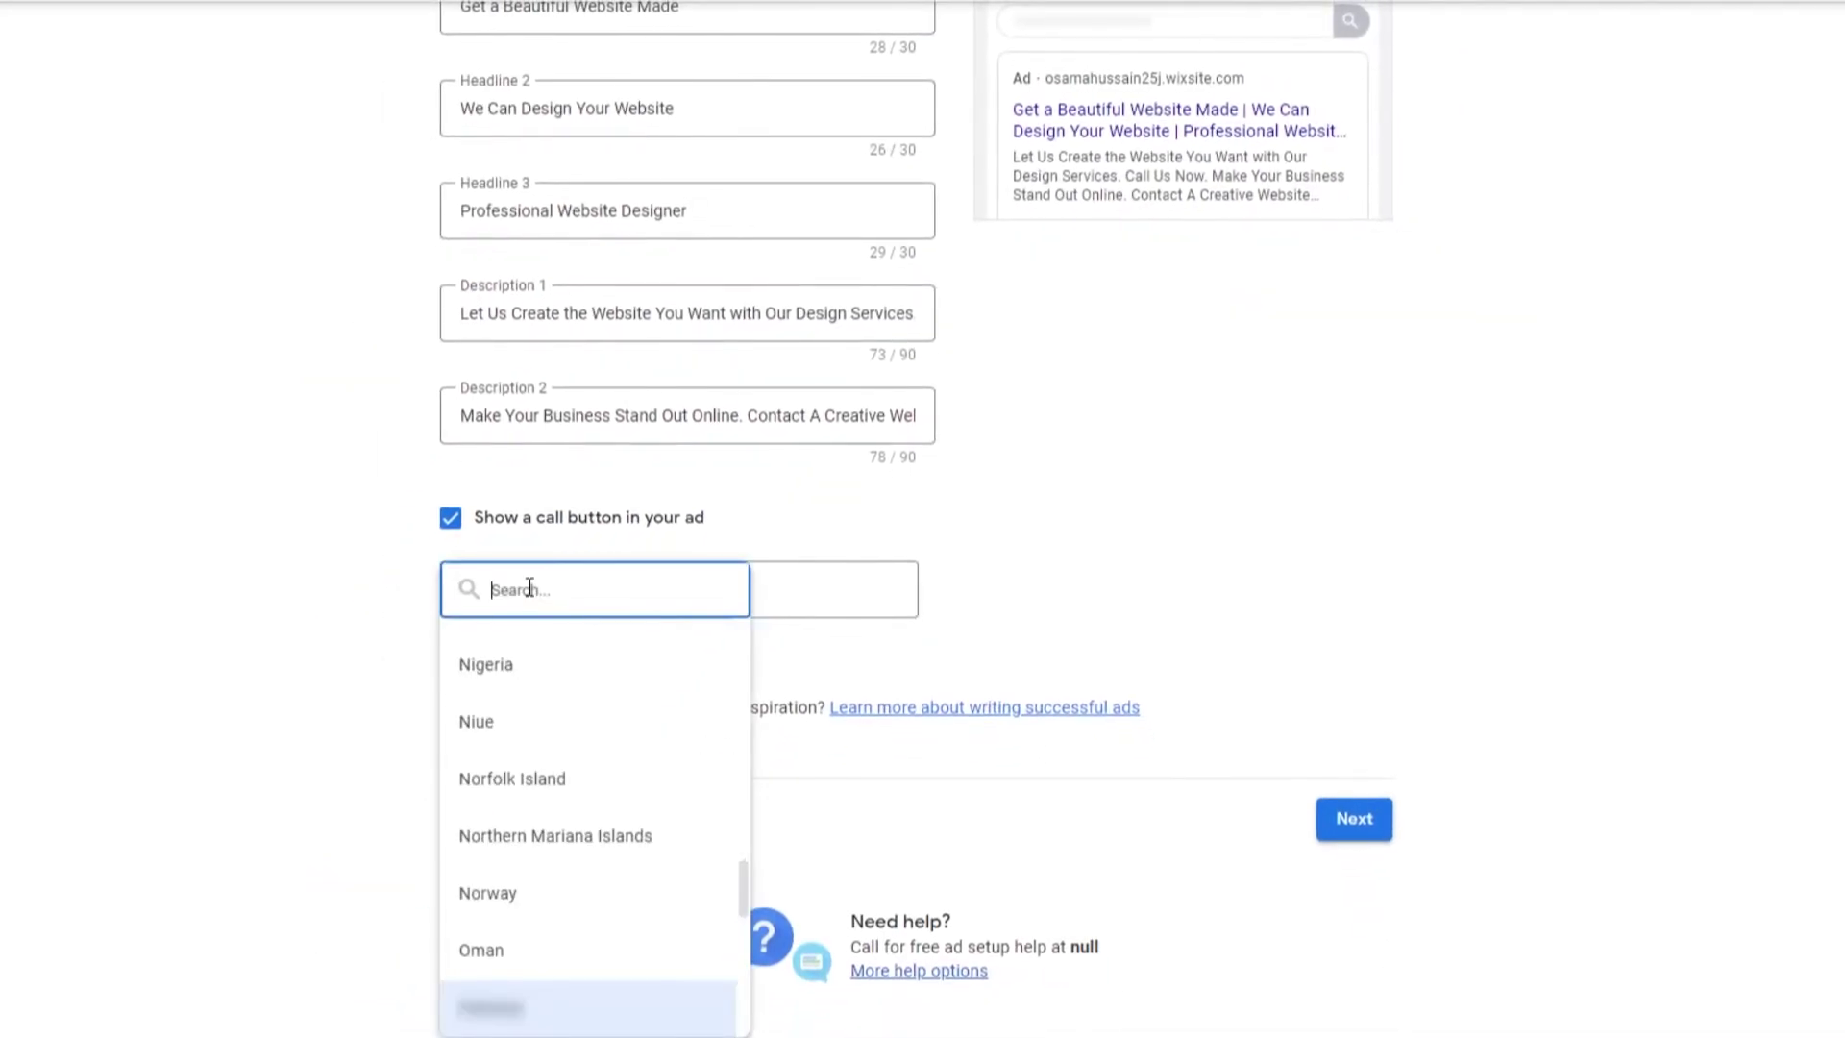
left_click(347, 577)
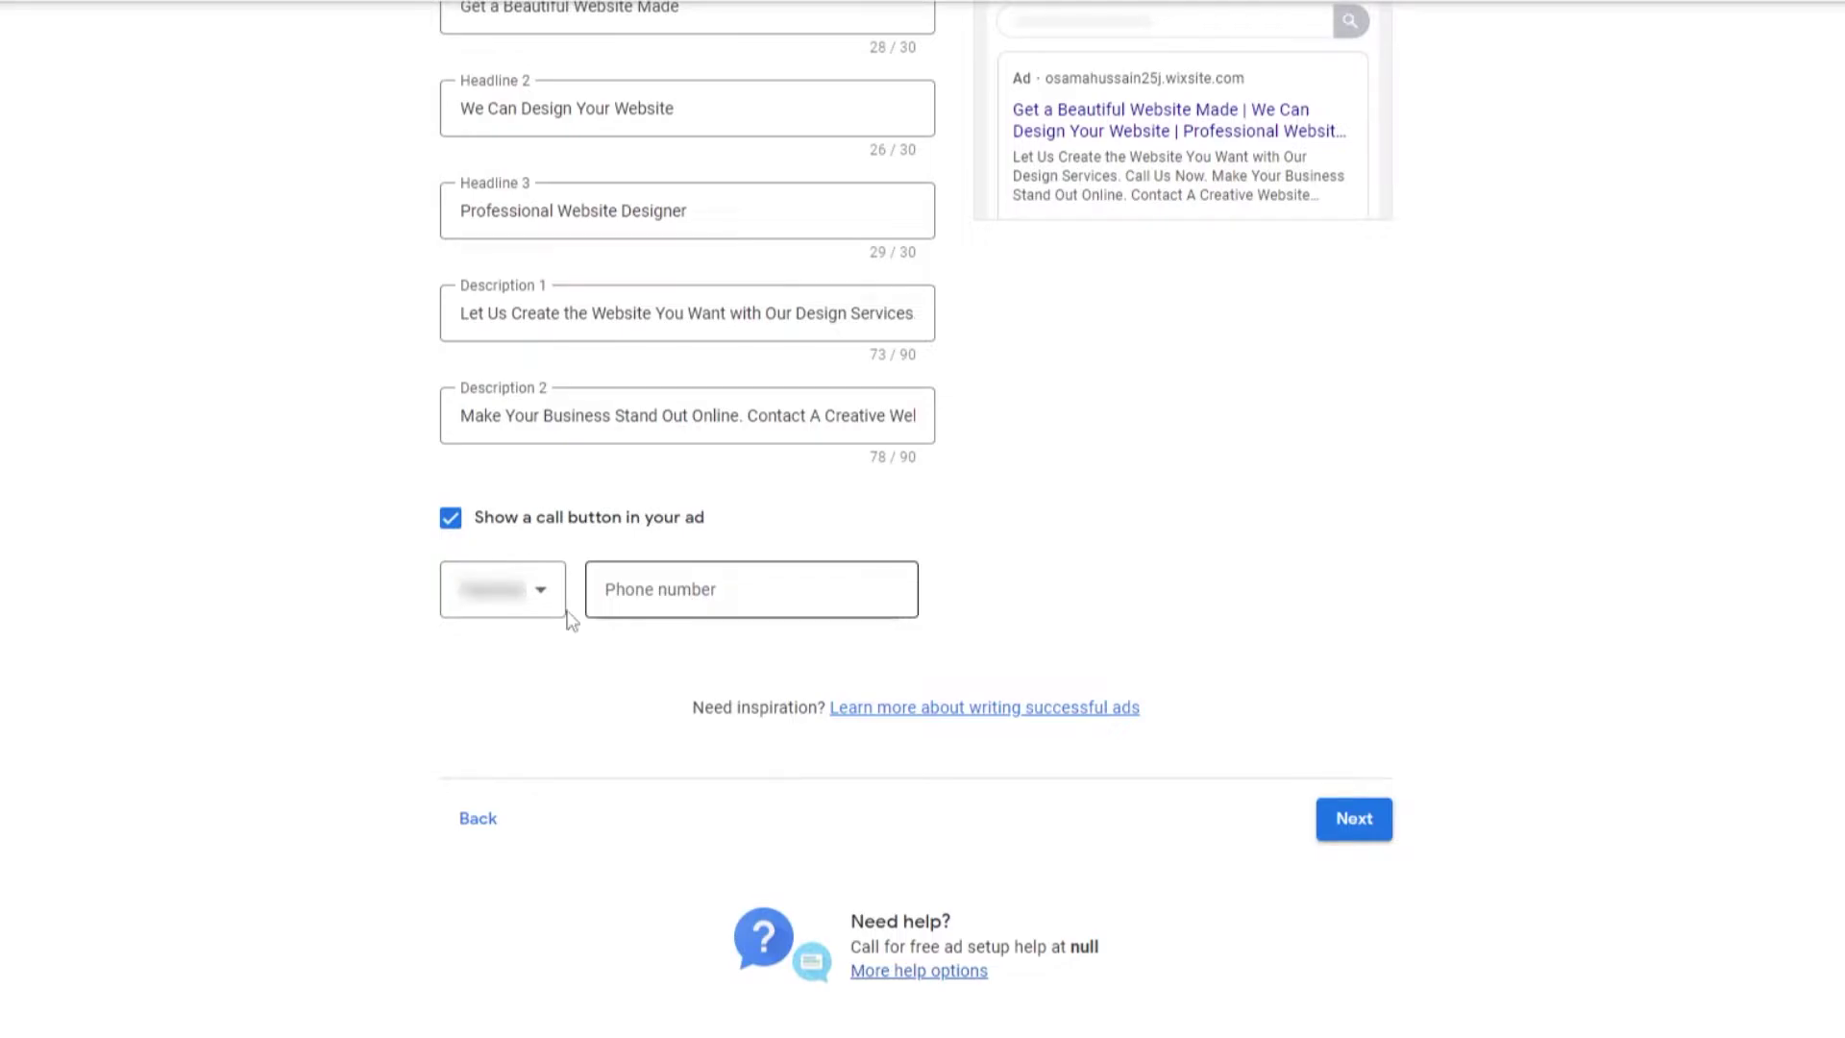
left_click(460, 520)
scroll(385, 576, "up", 2)
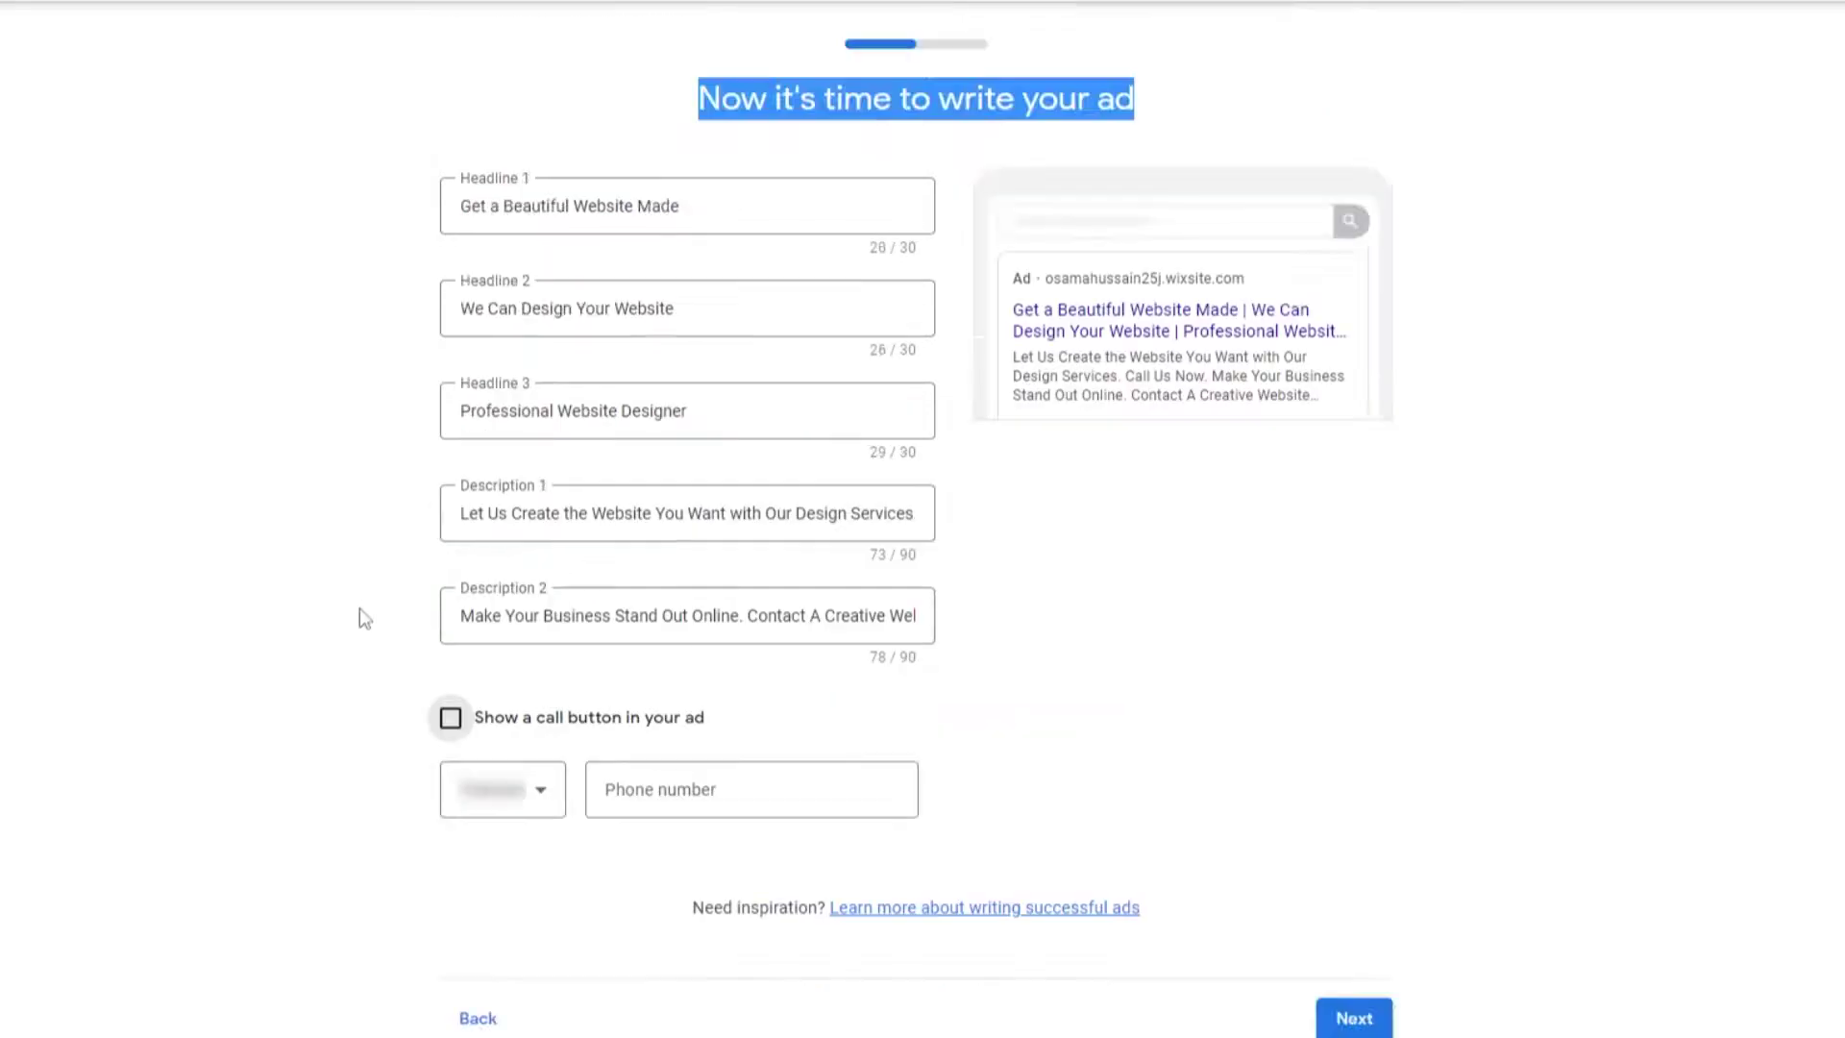
left_click(1363, 1017)
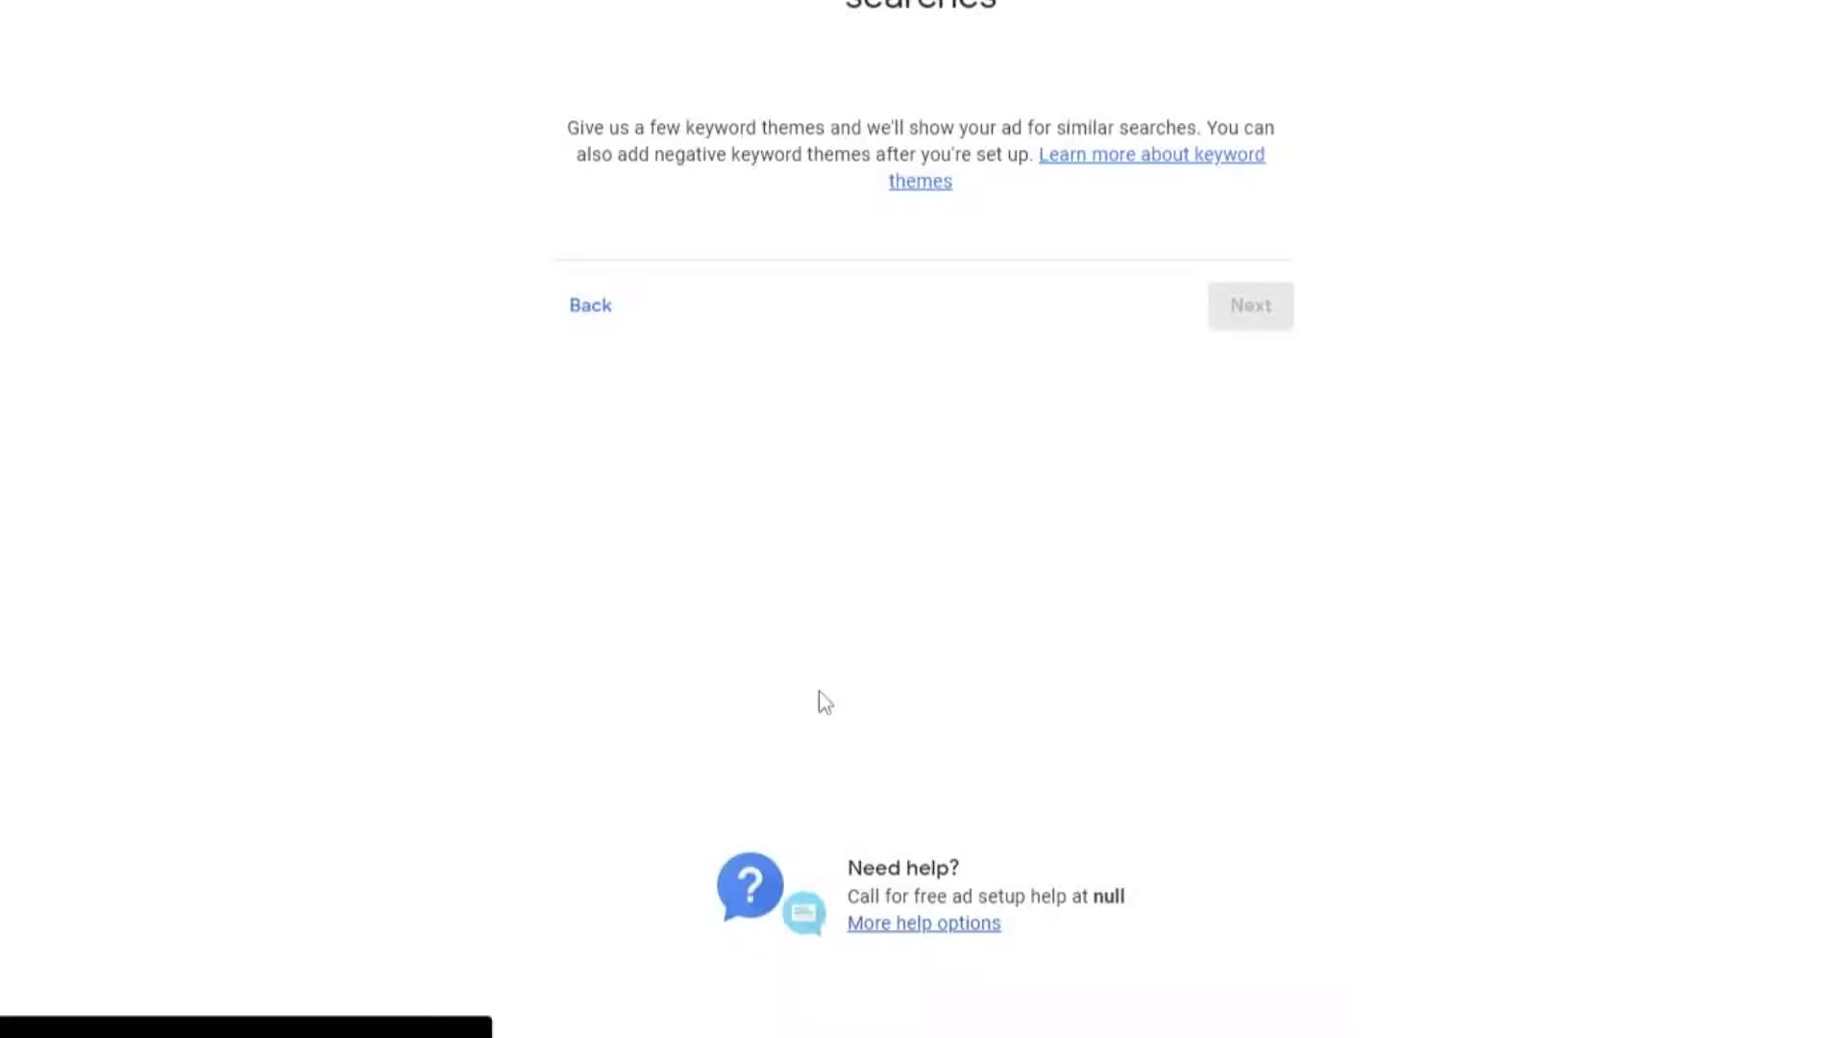
Add Shop Website Builder, Website Design, shop website maker, shopping website creator and Website designer themes, dropping Online Store Website Builder.
scroll(834, 570, "up", 5)
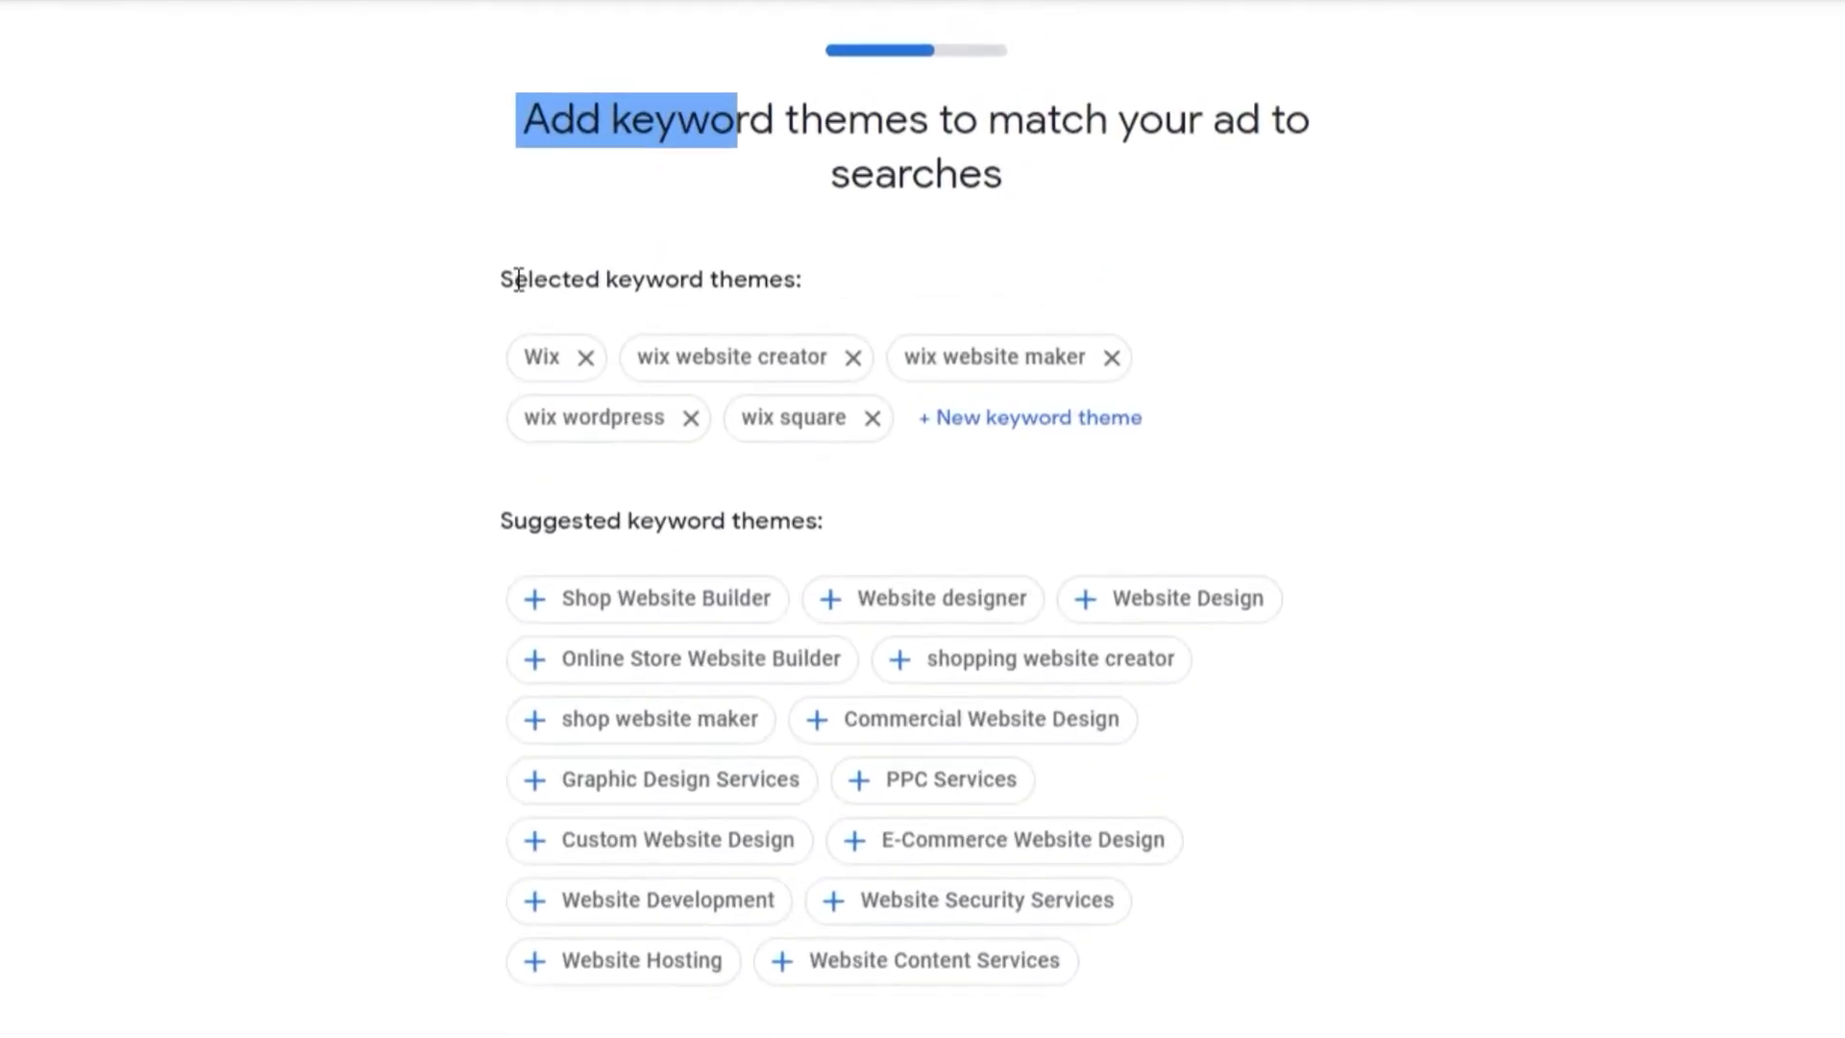
left_click_drag(517, 279, 880, 262)
left_click(880, 262)
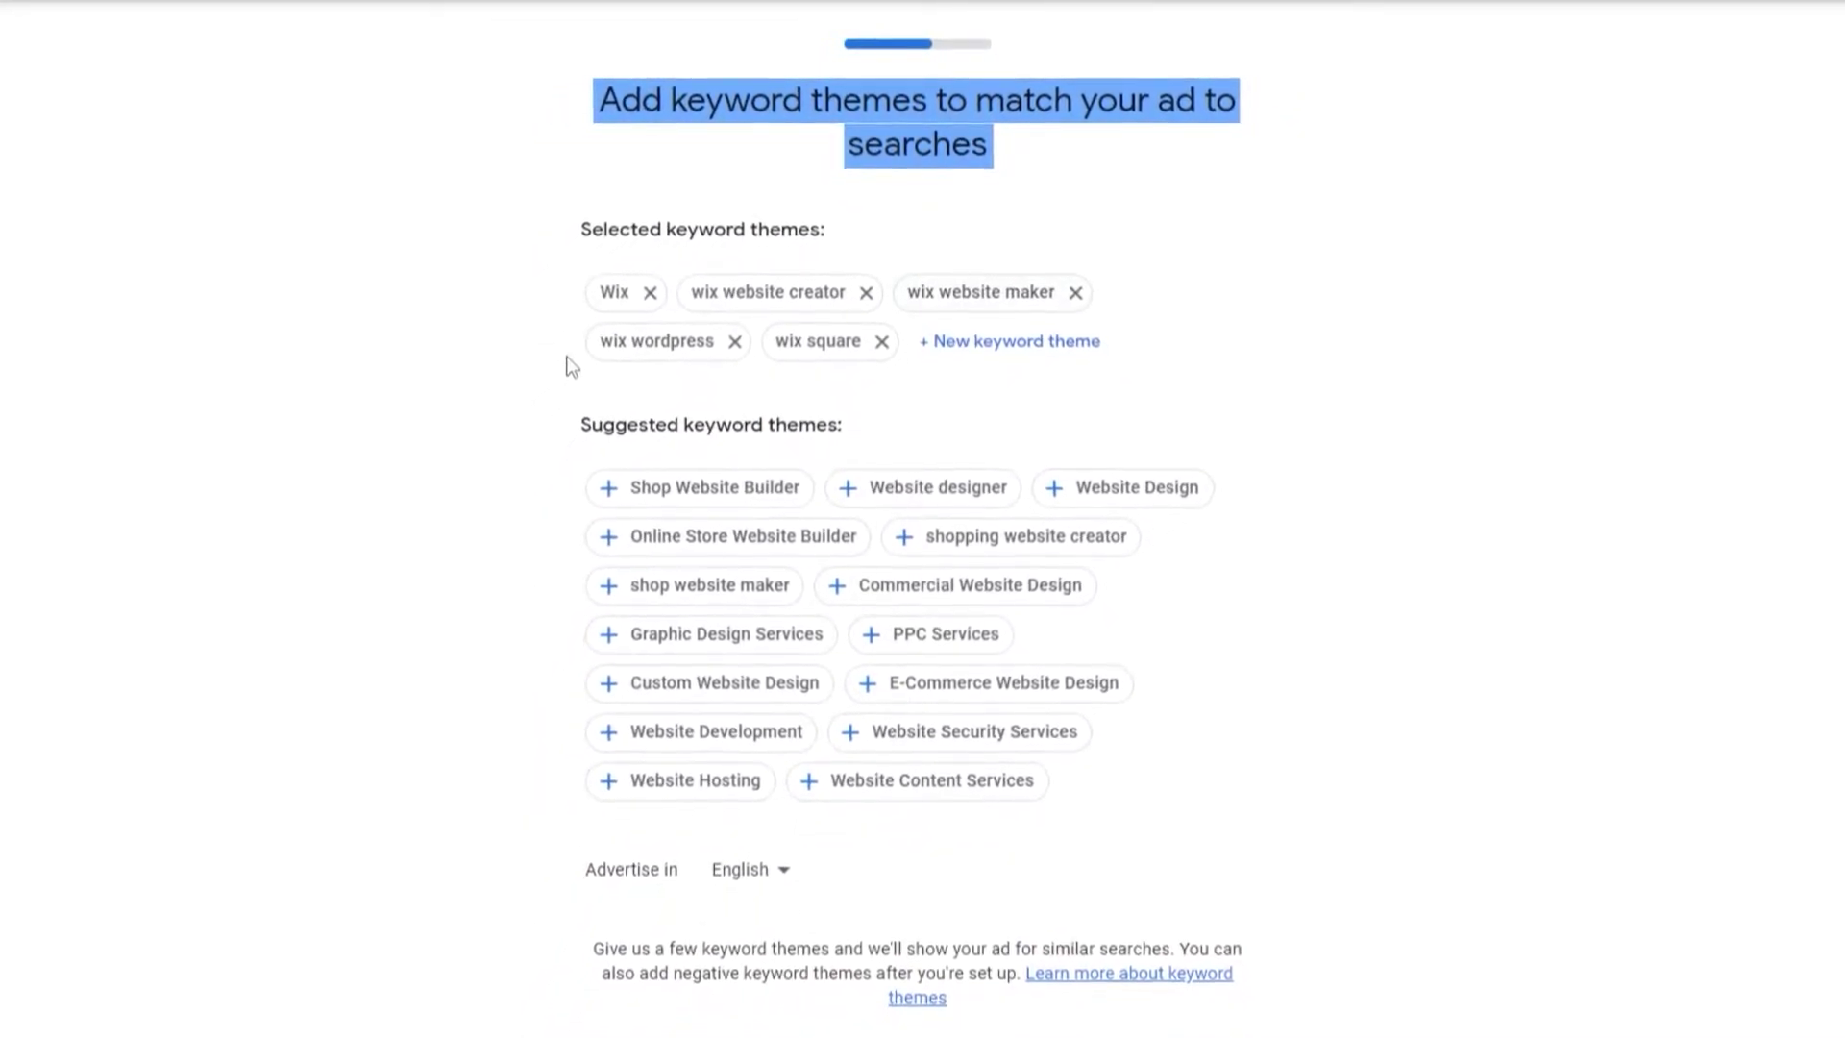
left_click(707, 488)
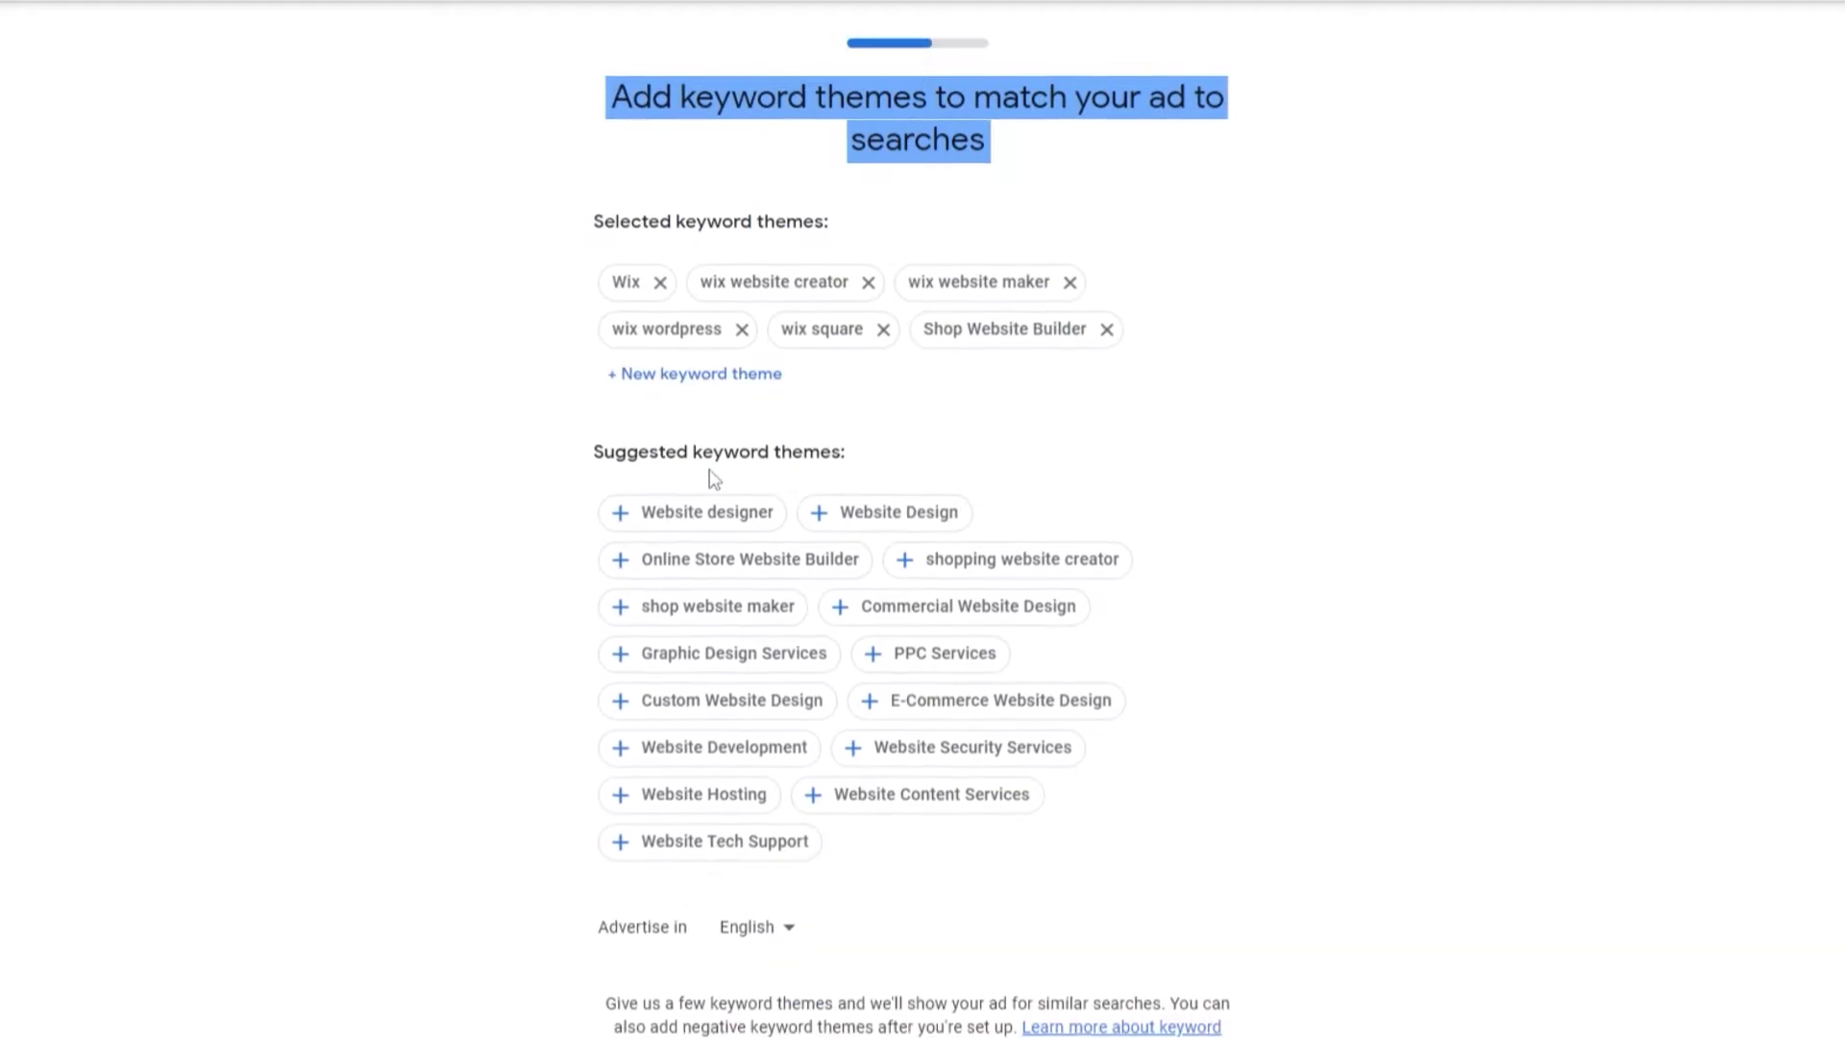
left_click(935, 513)
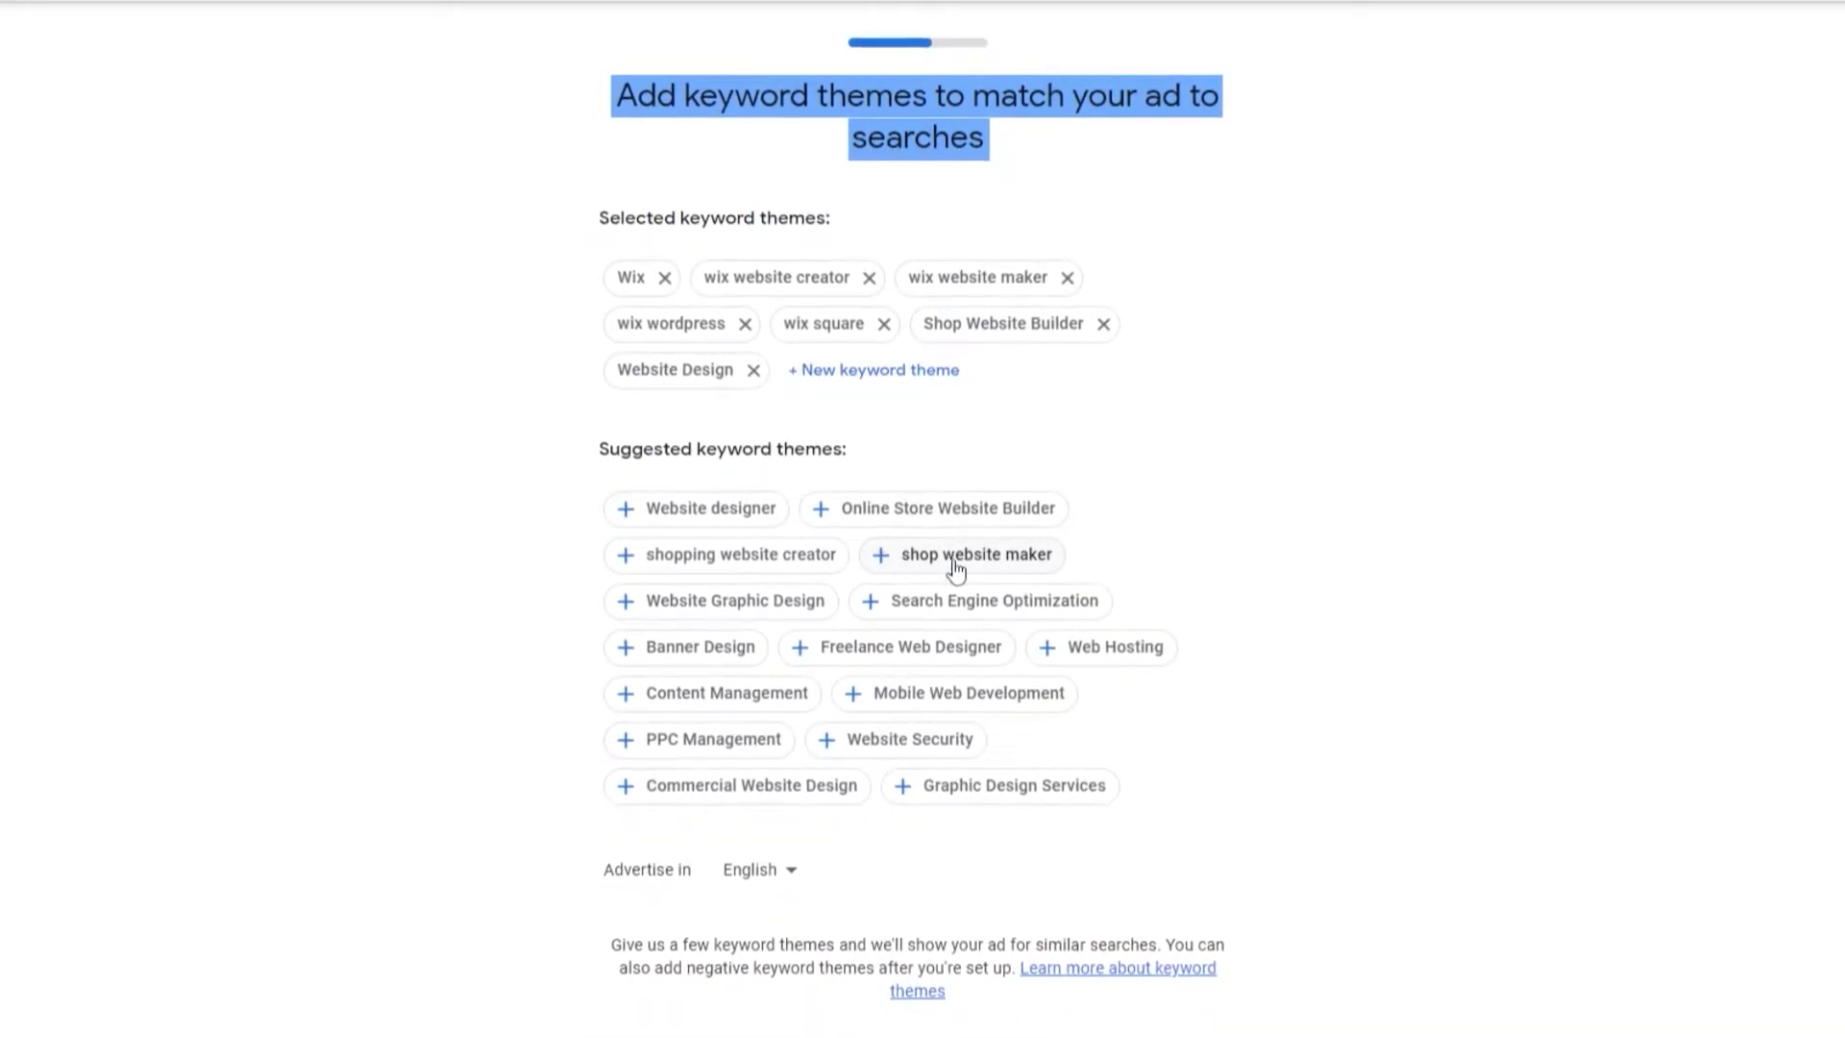
left_click(957, 558)
left_click(678, 558)
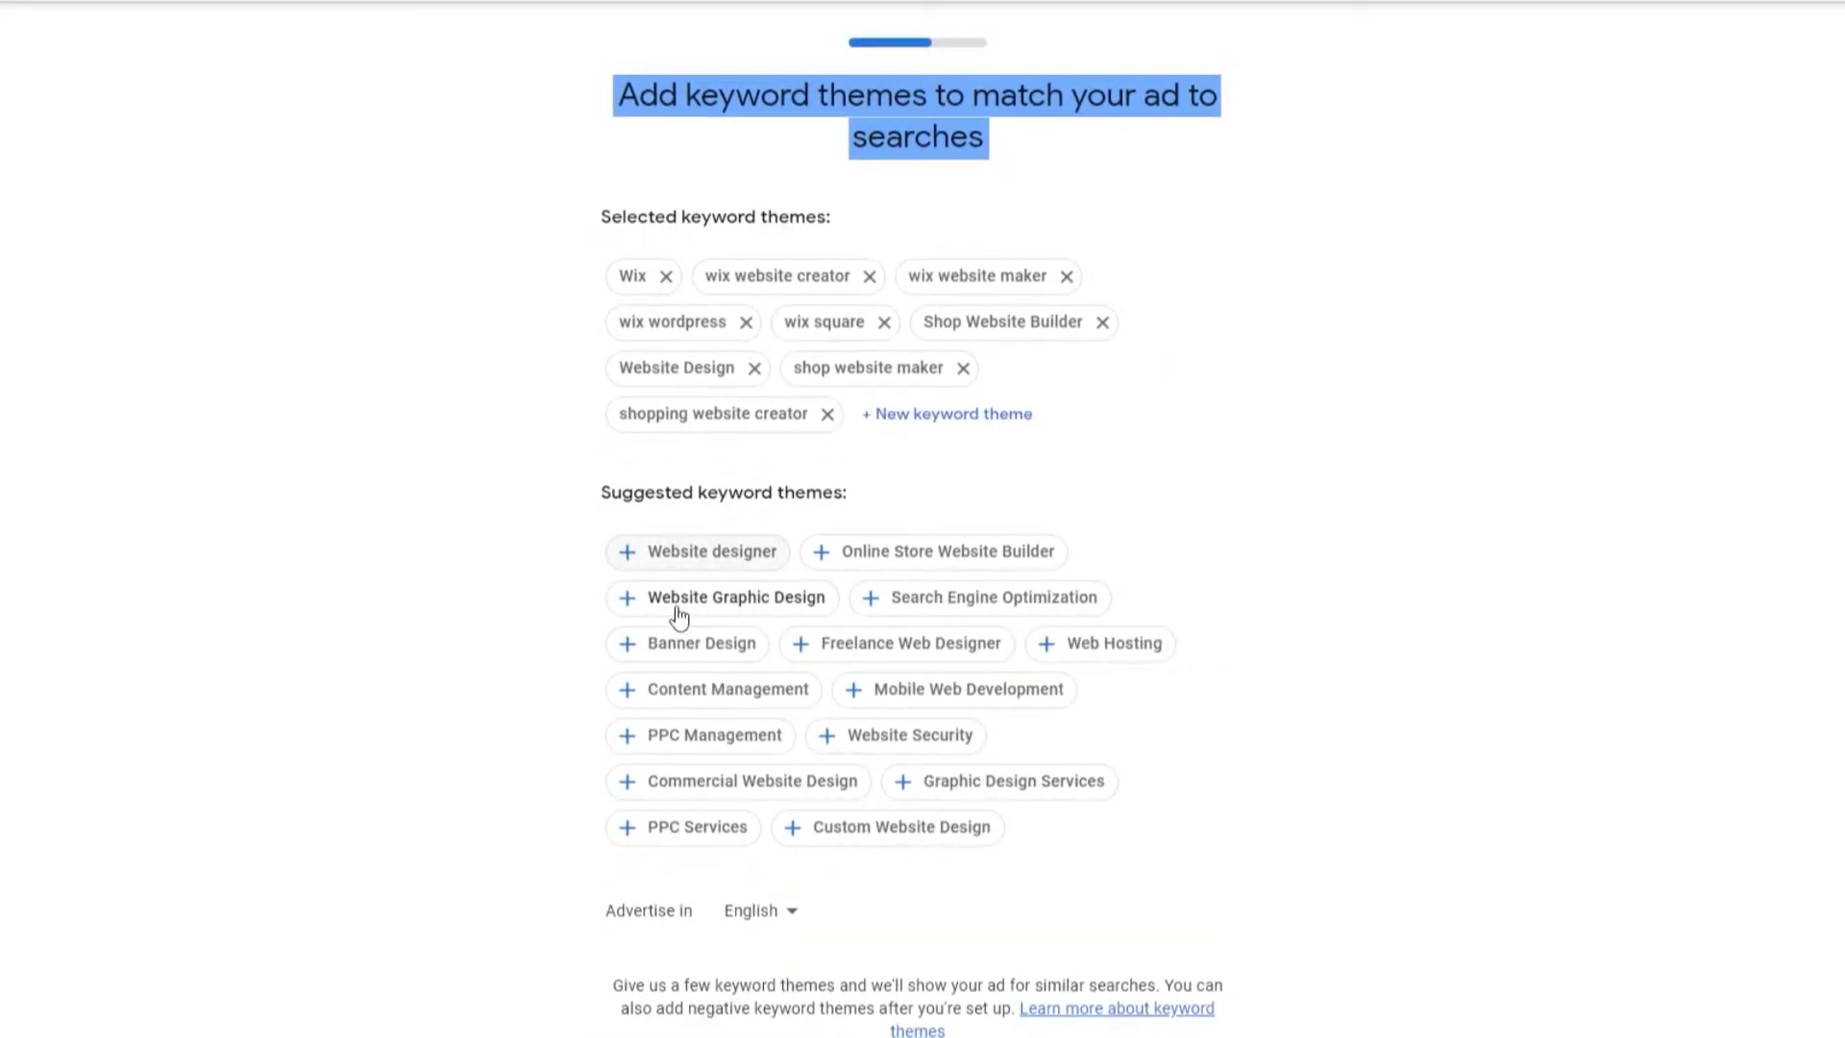
left_click(678, 555)
left_click(812, 596)
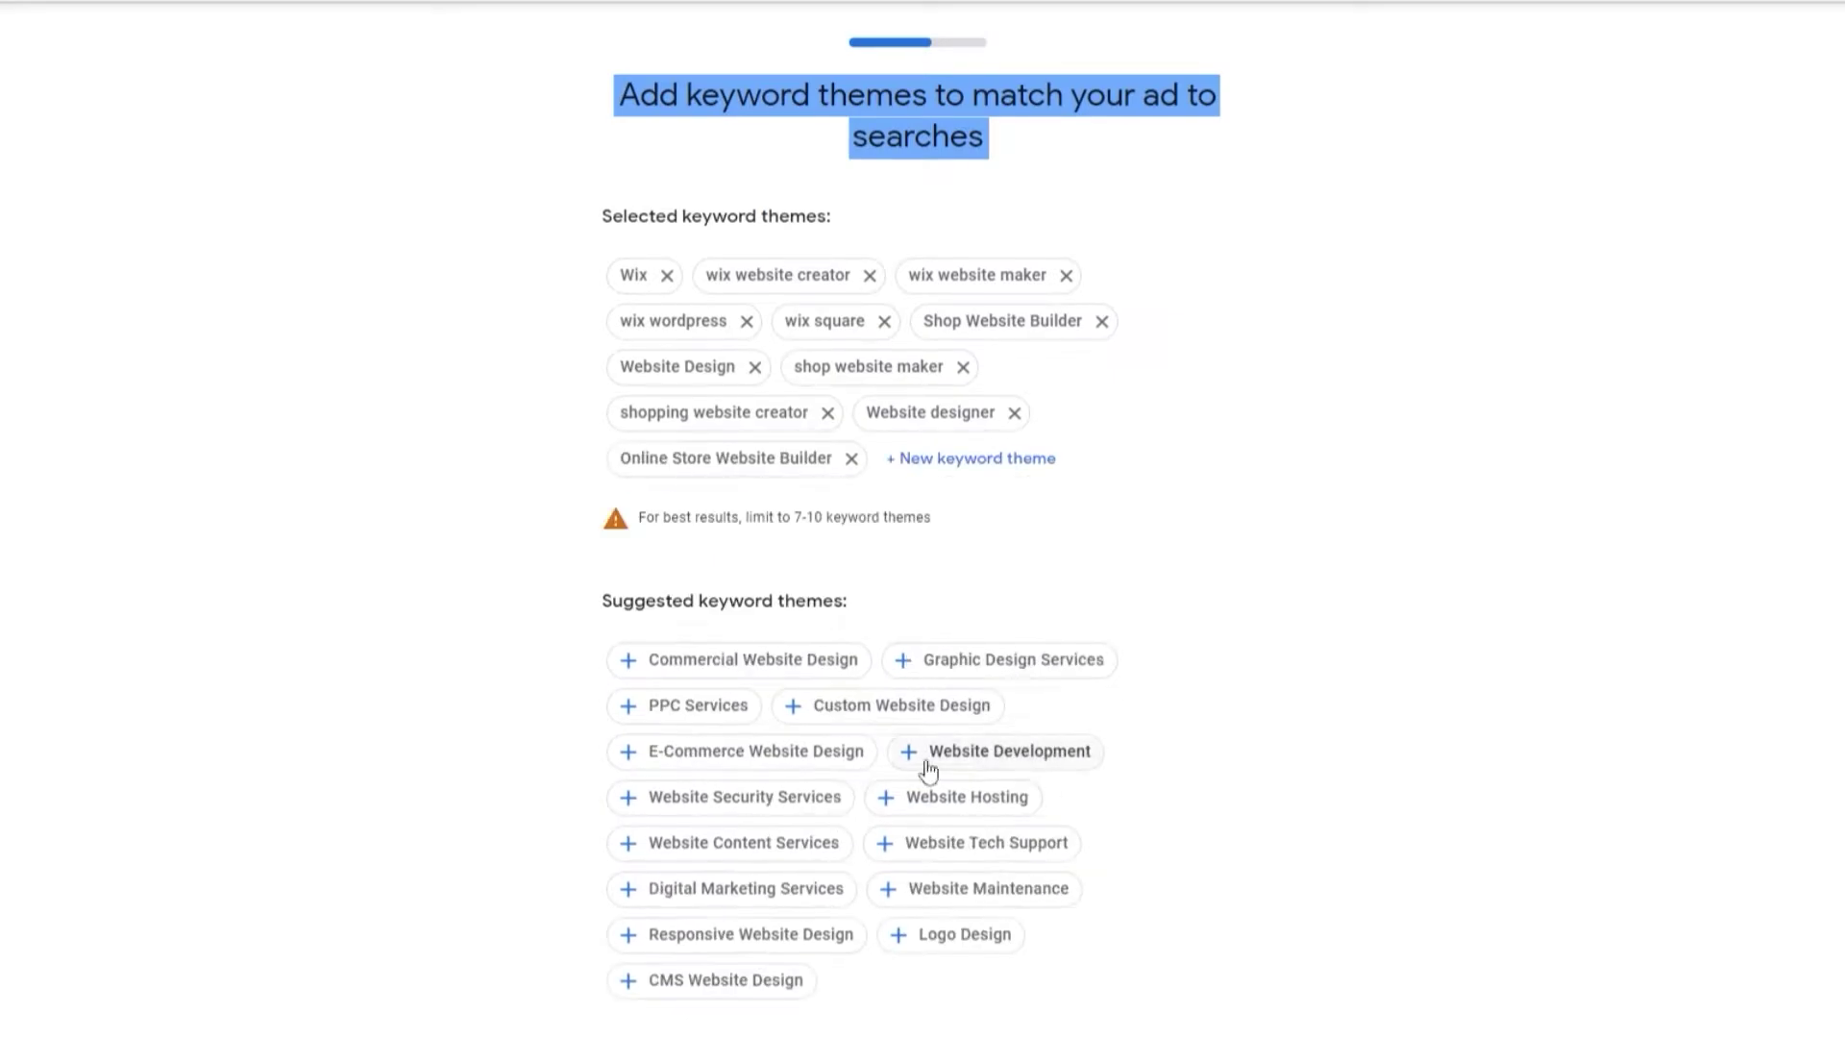
left_click(850, 463)
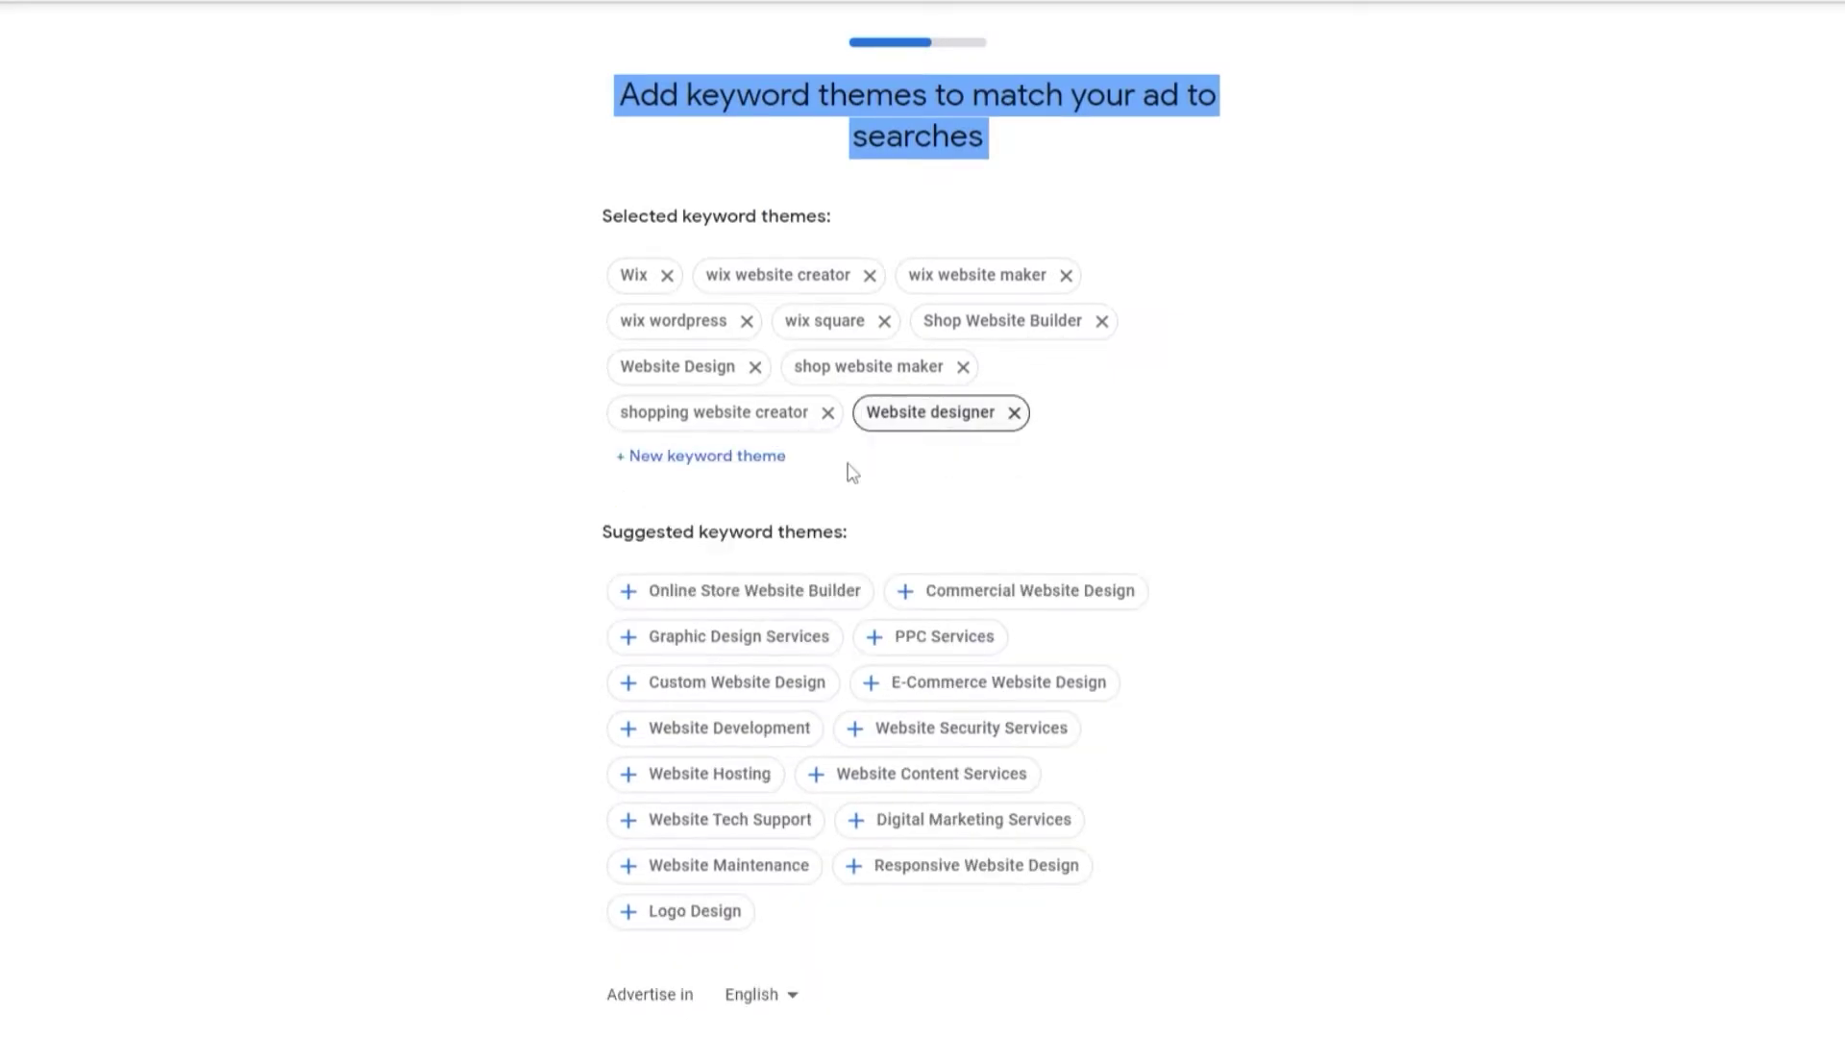
scroll(1108, 539, "down", 3)
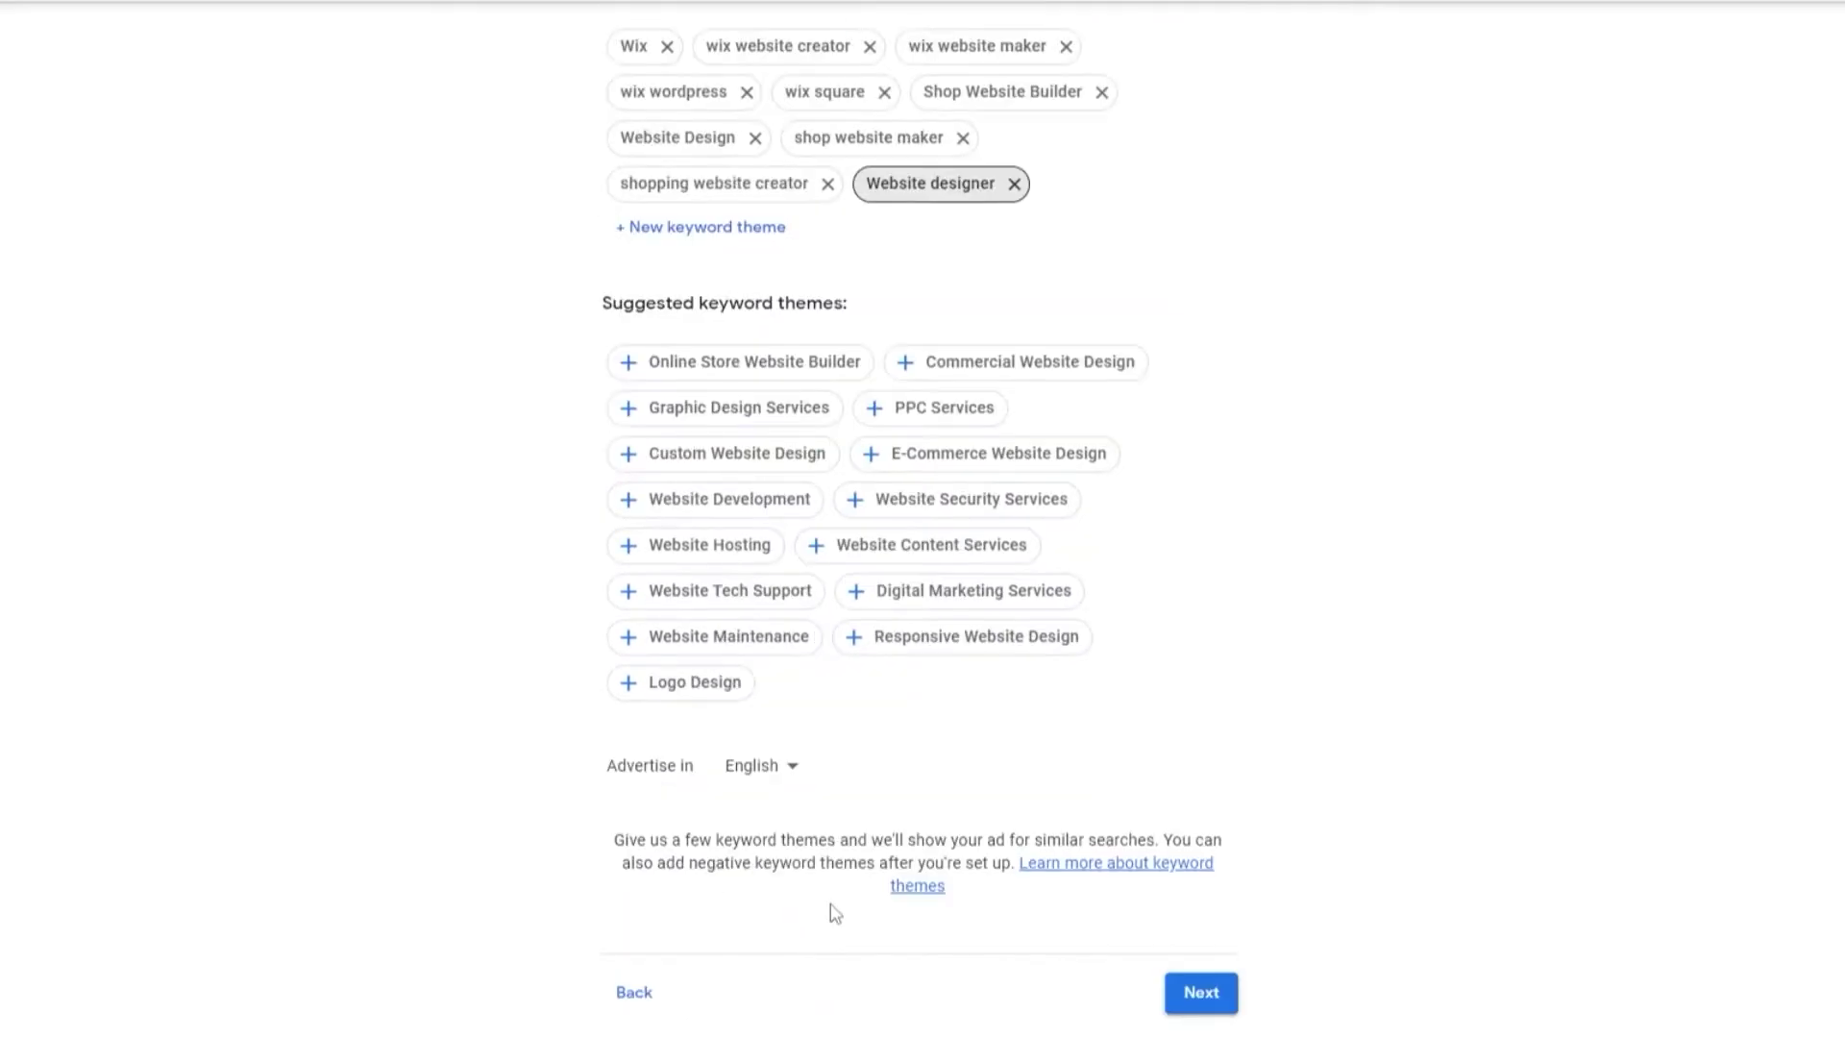
Replace the existing target location with the United States.
left_click(1200, 992)
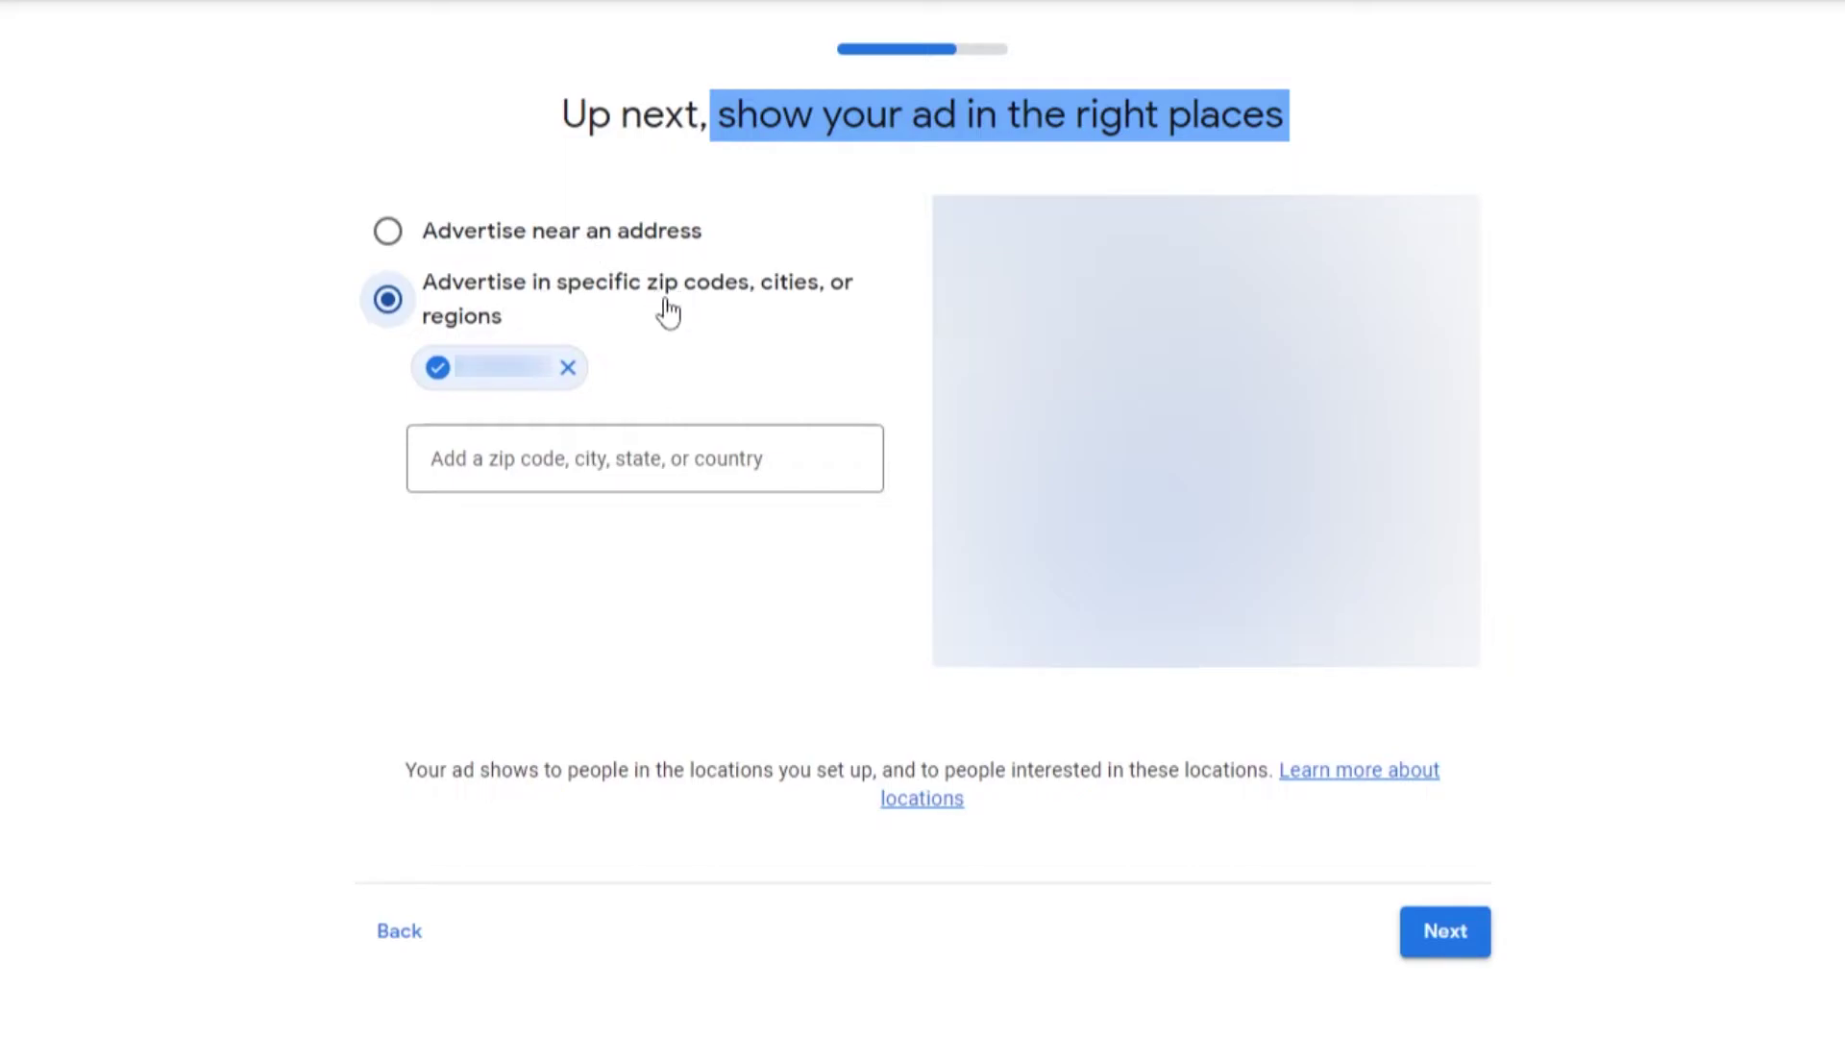
left_click(571, 377)
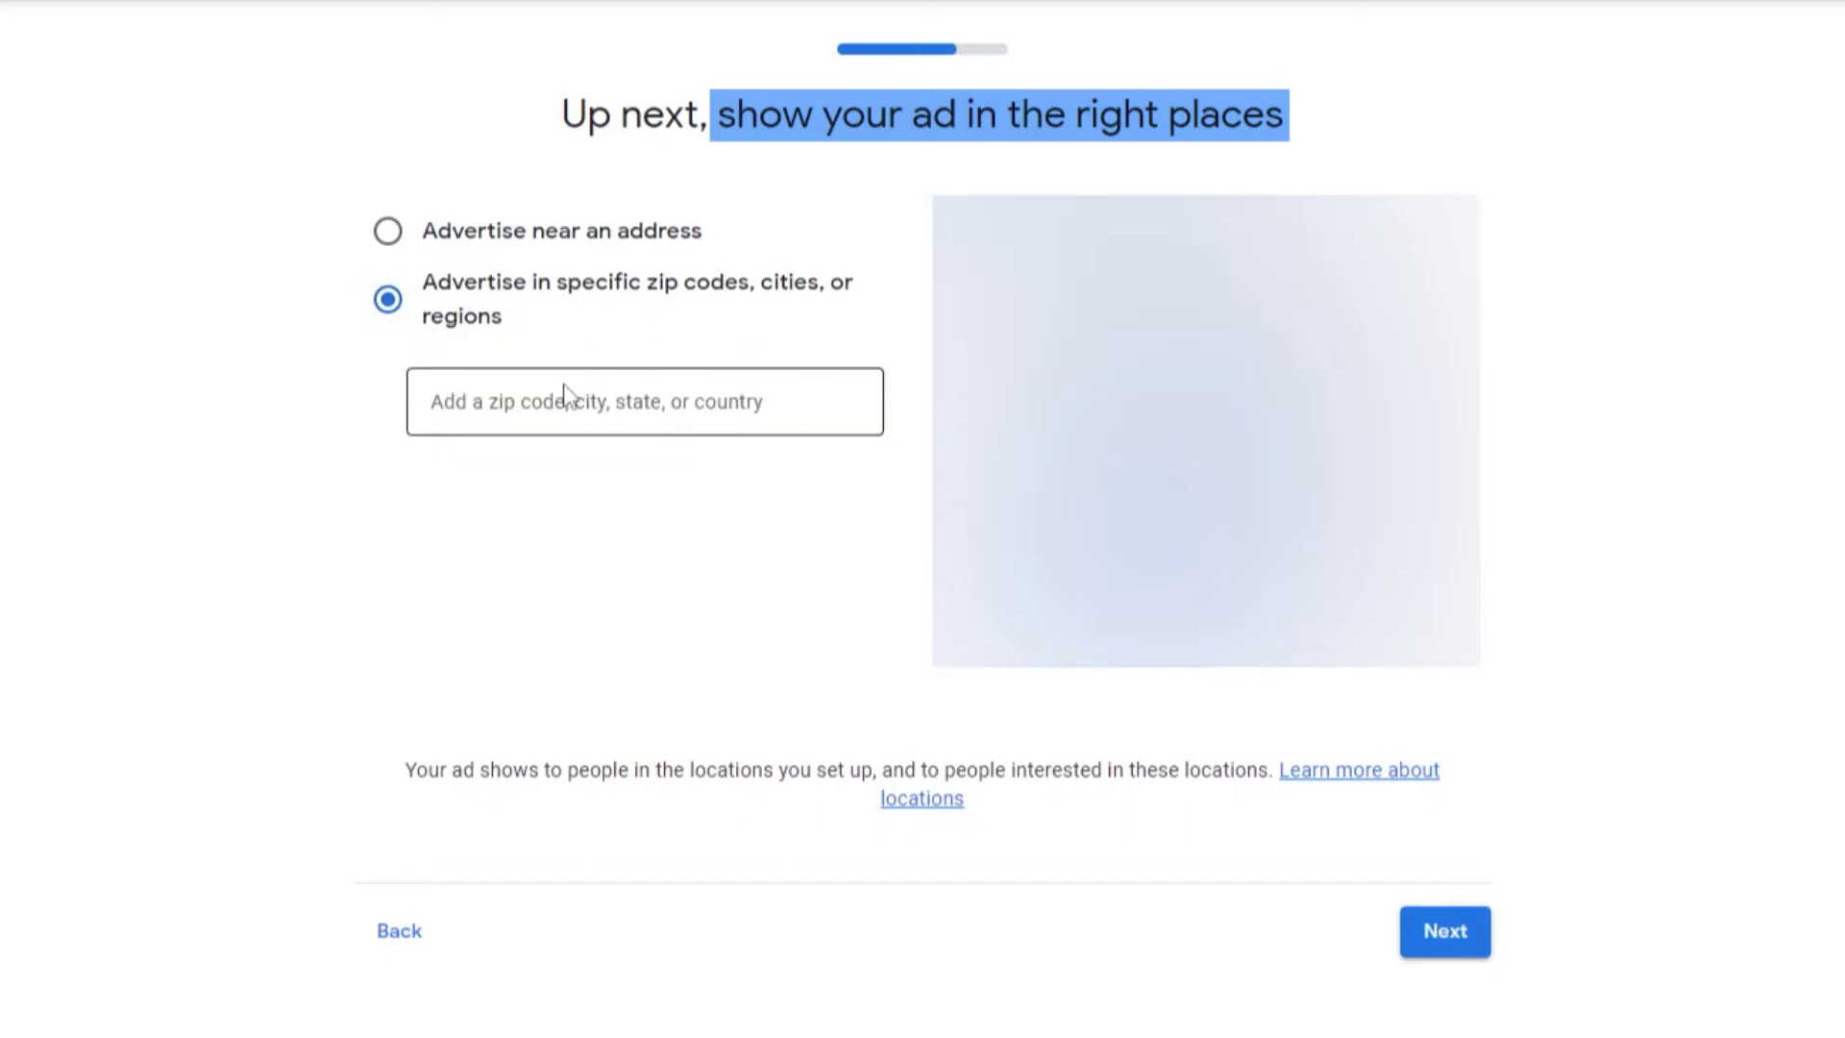
left_click(540, 427)
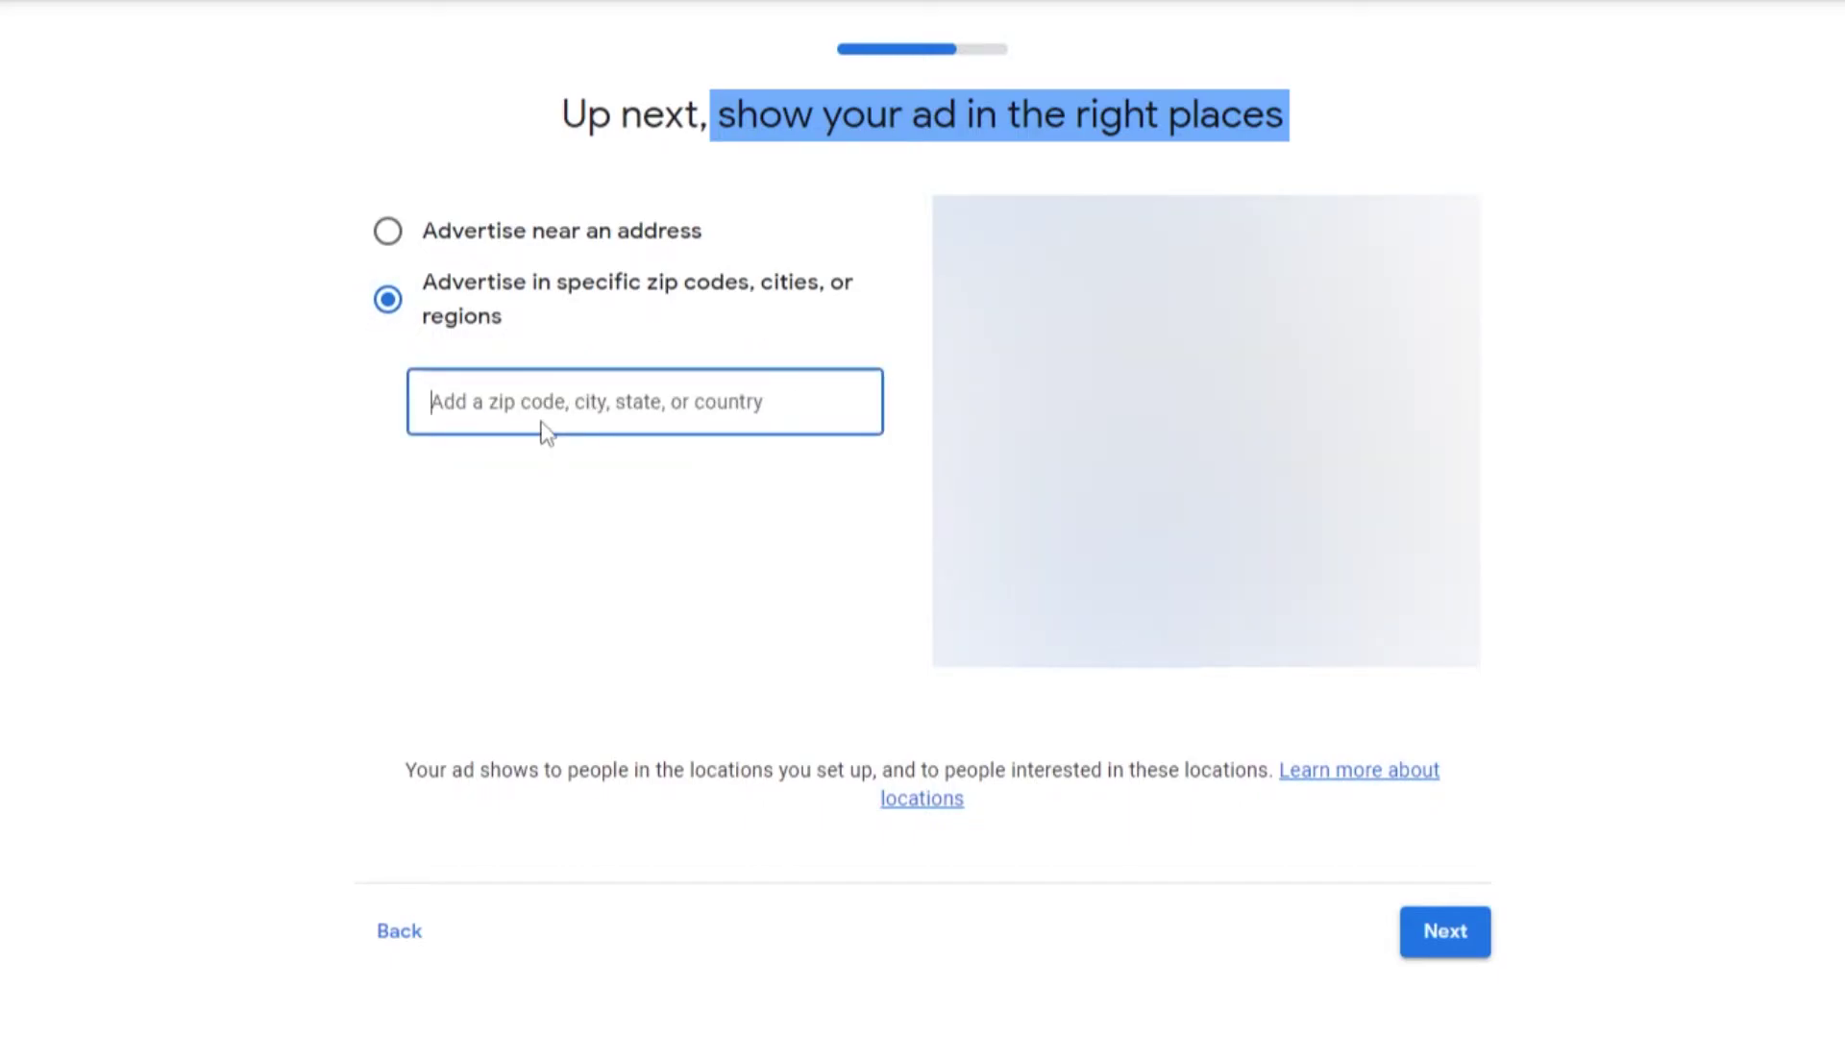
type("us")
left_click(513, 498)
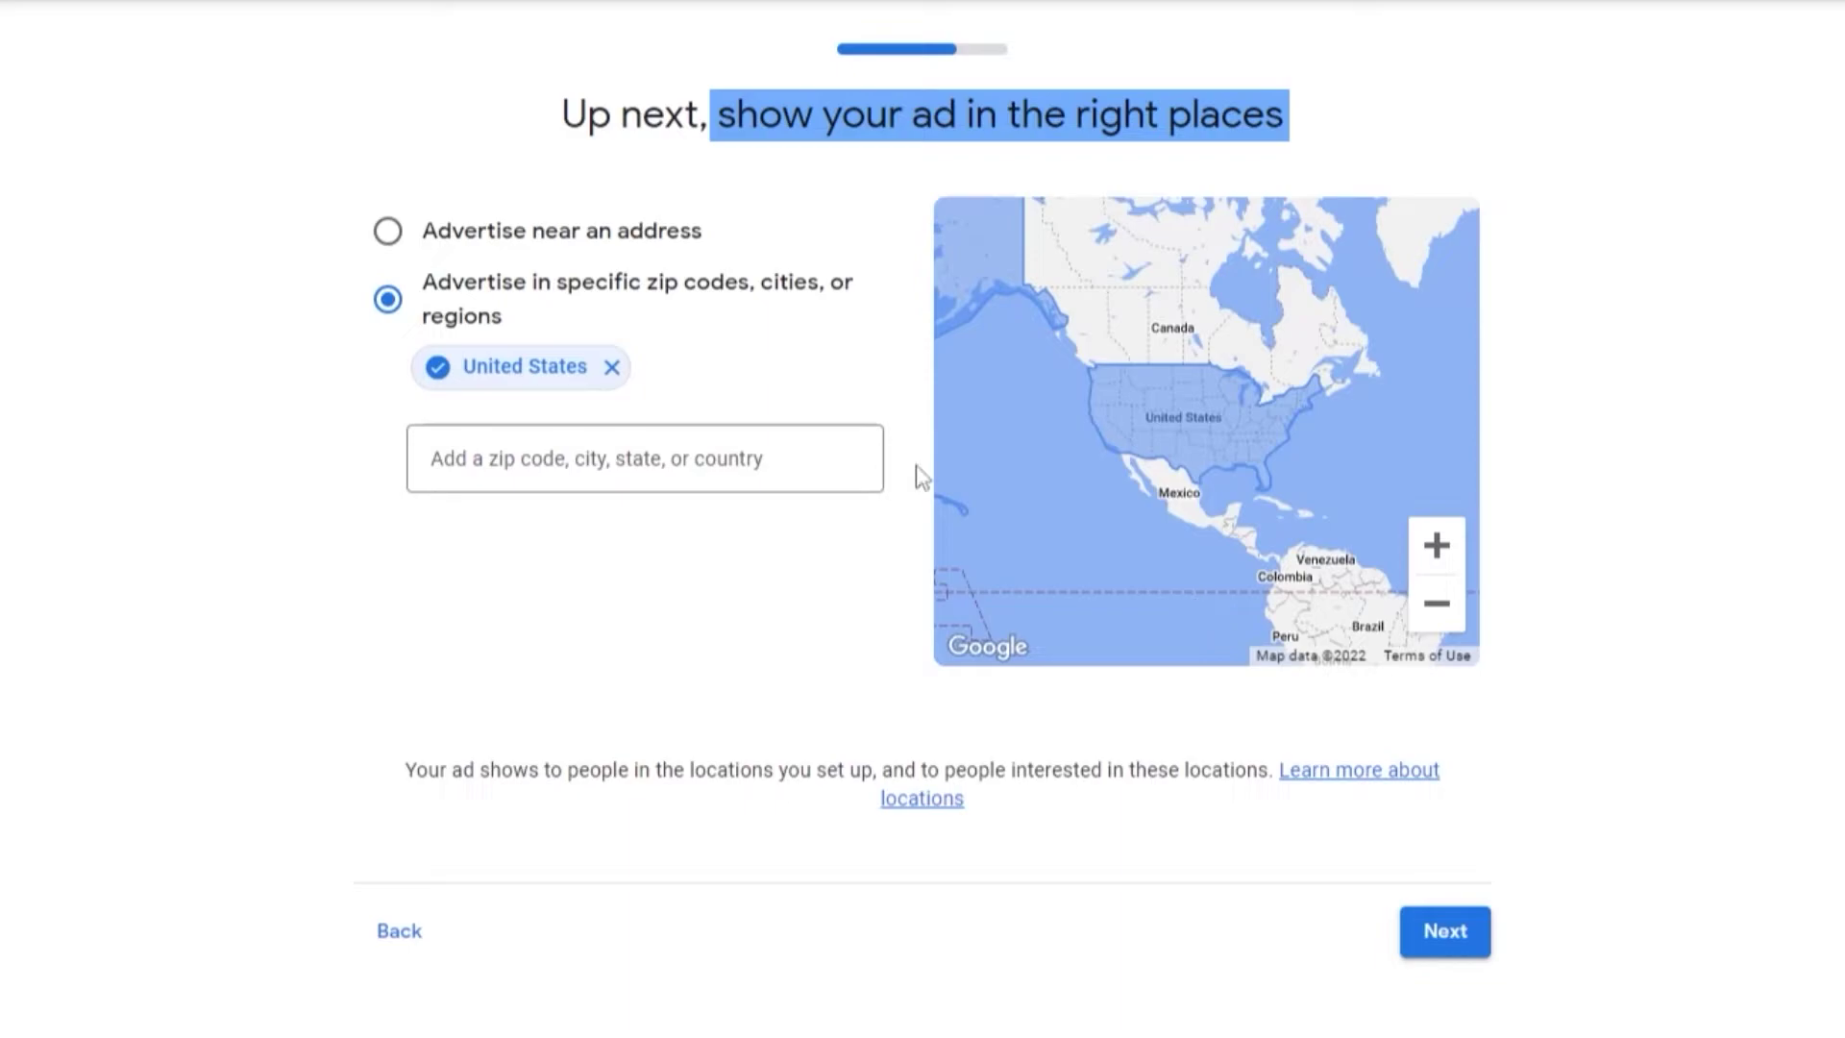
Add New York state, remove the United States, and continue to the budget step.
left_click(621, 458)
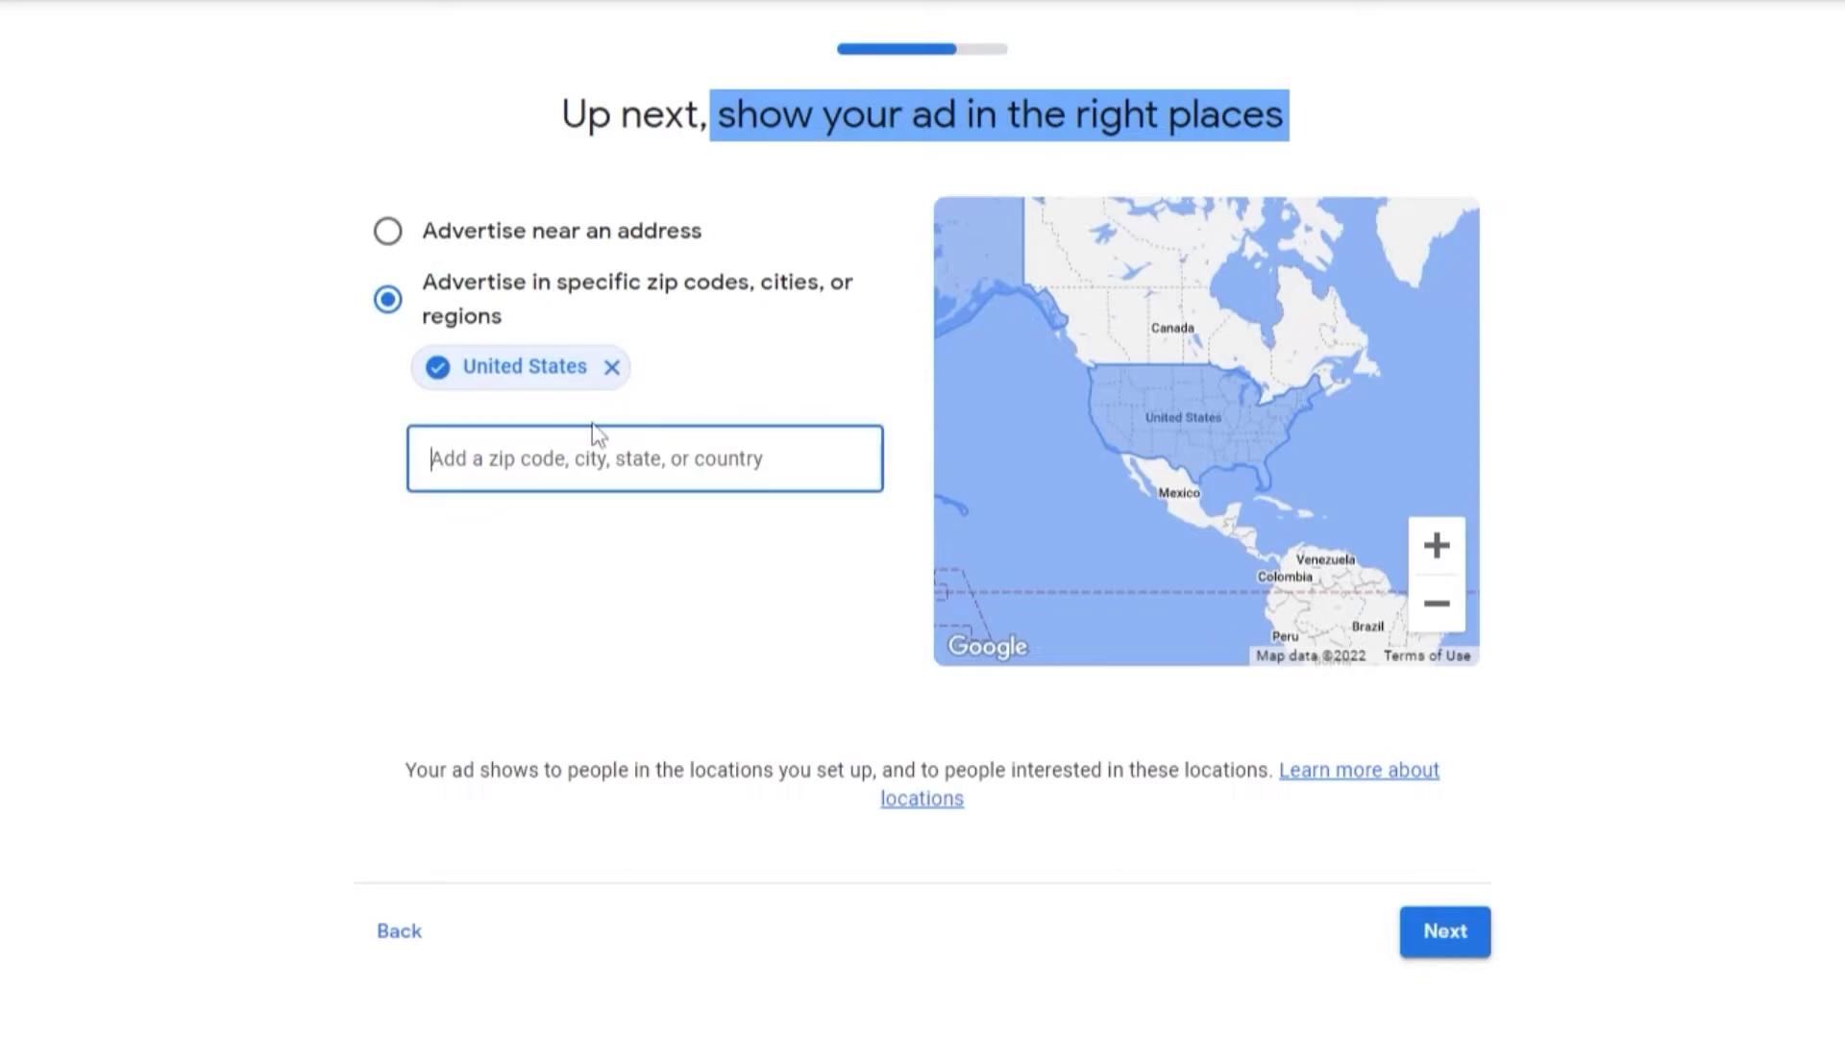
type("new")
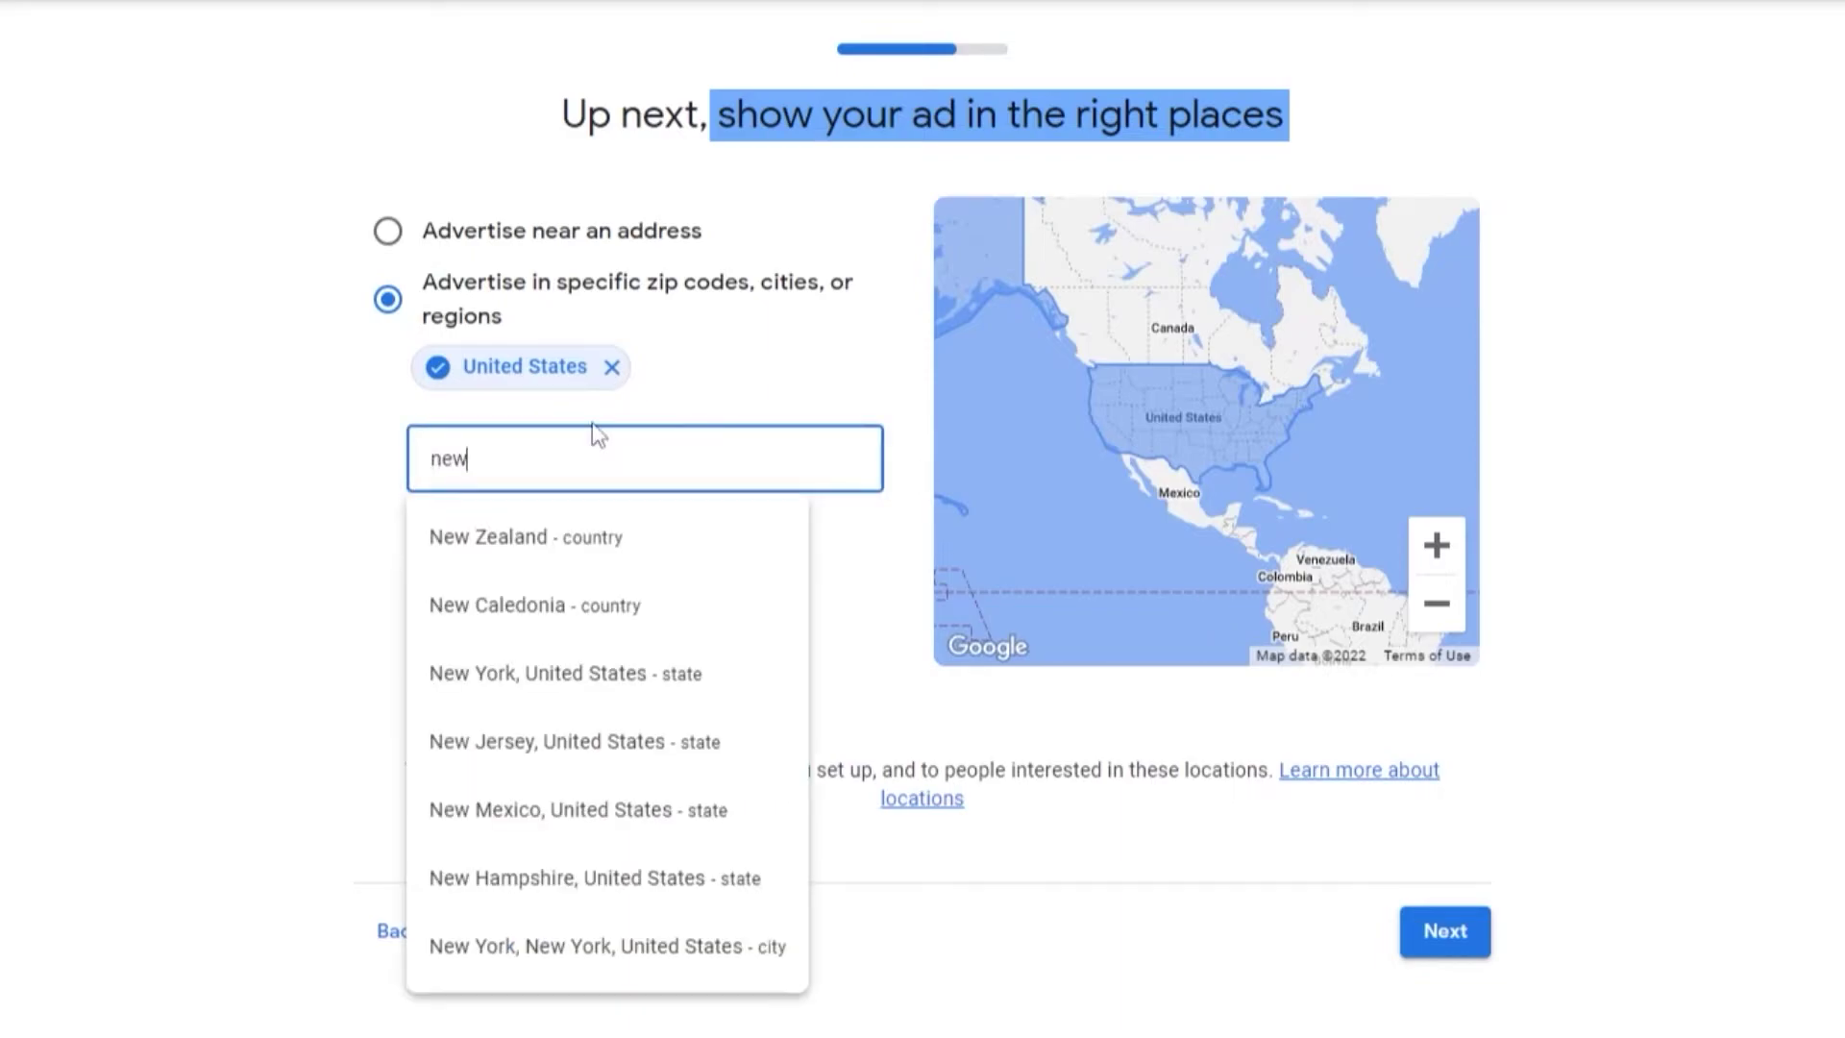
left_click(605, 682)
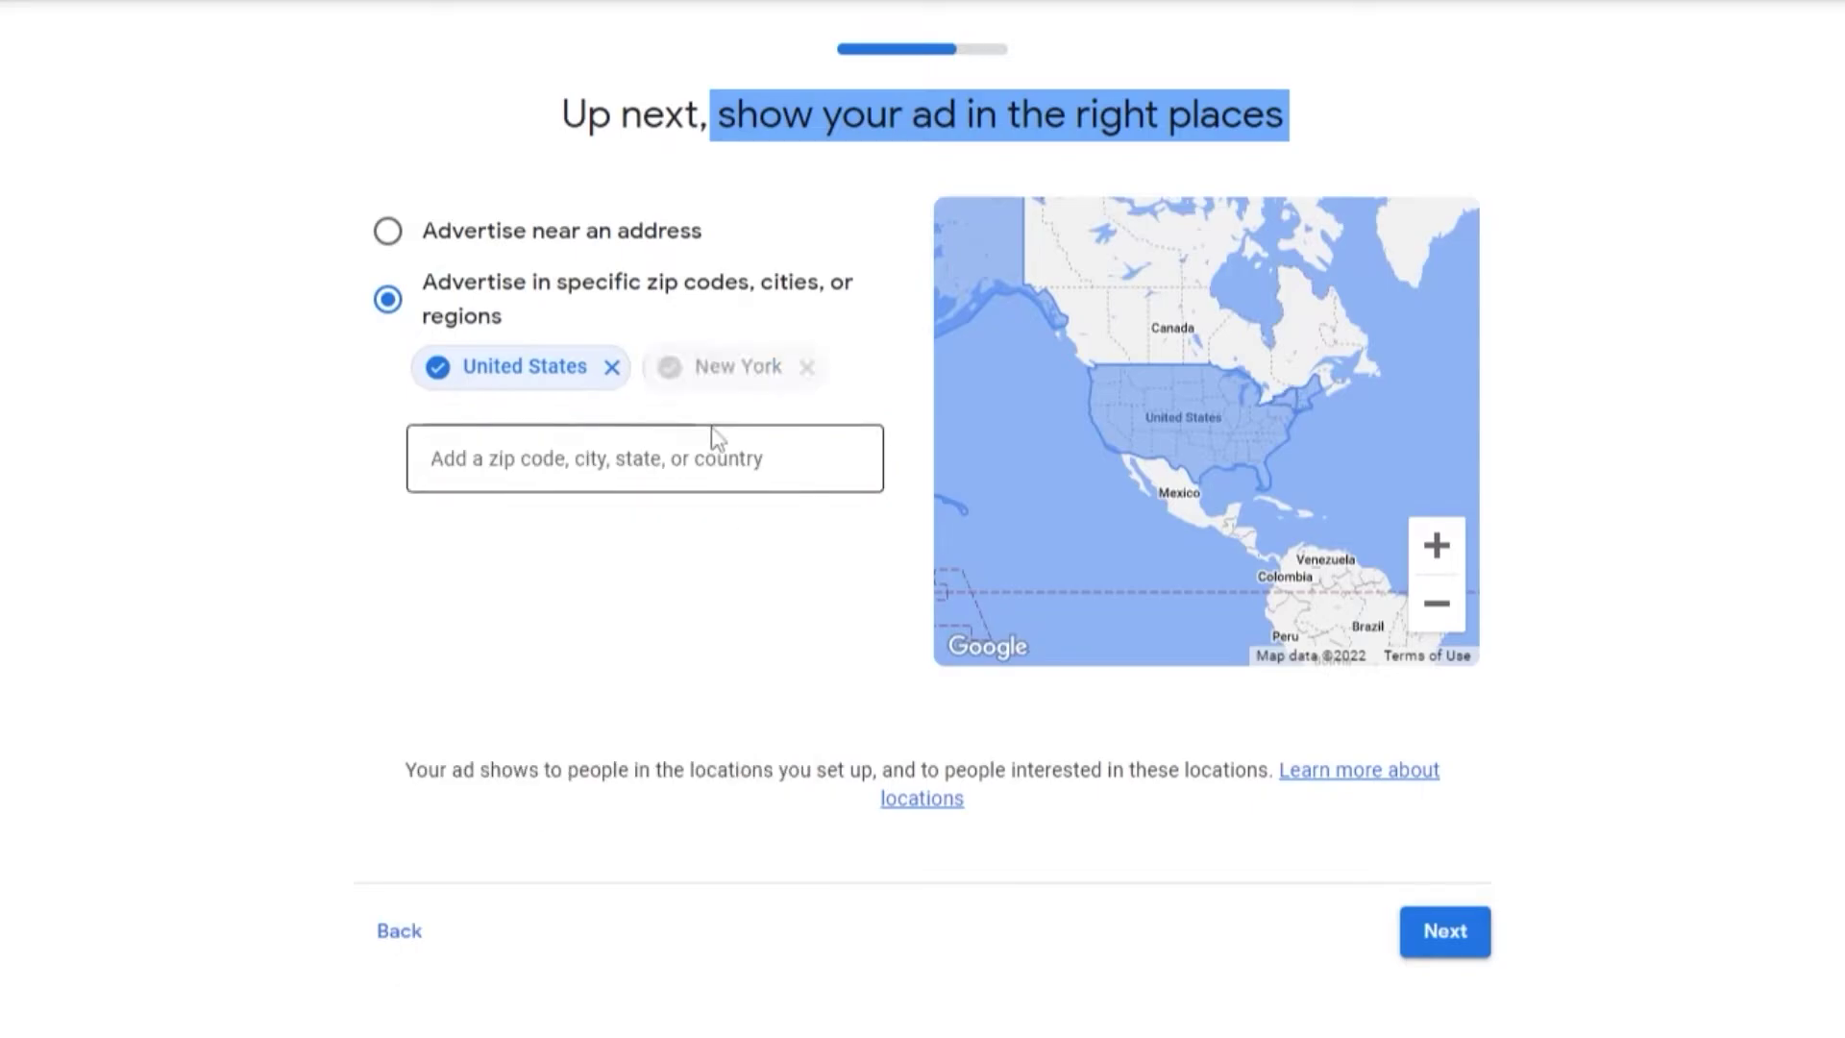
left_click(611, 367)
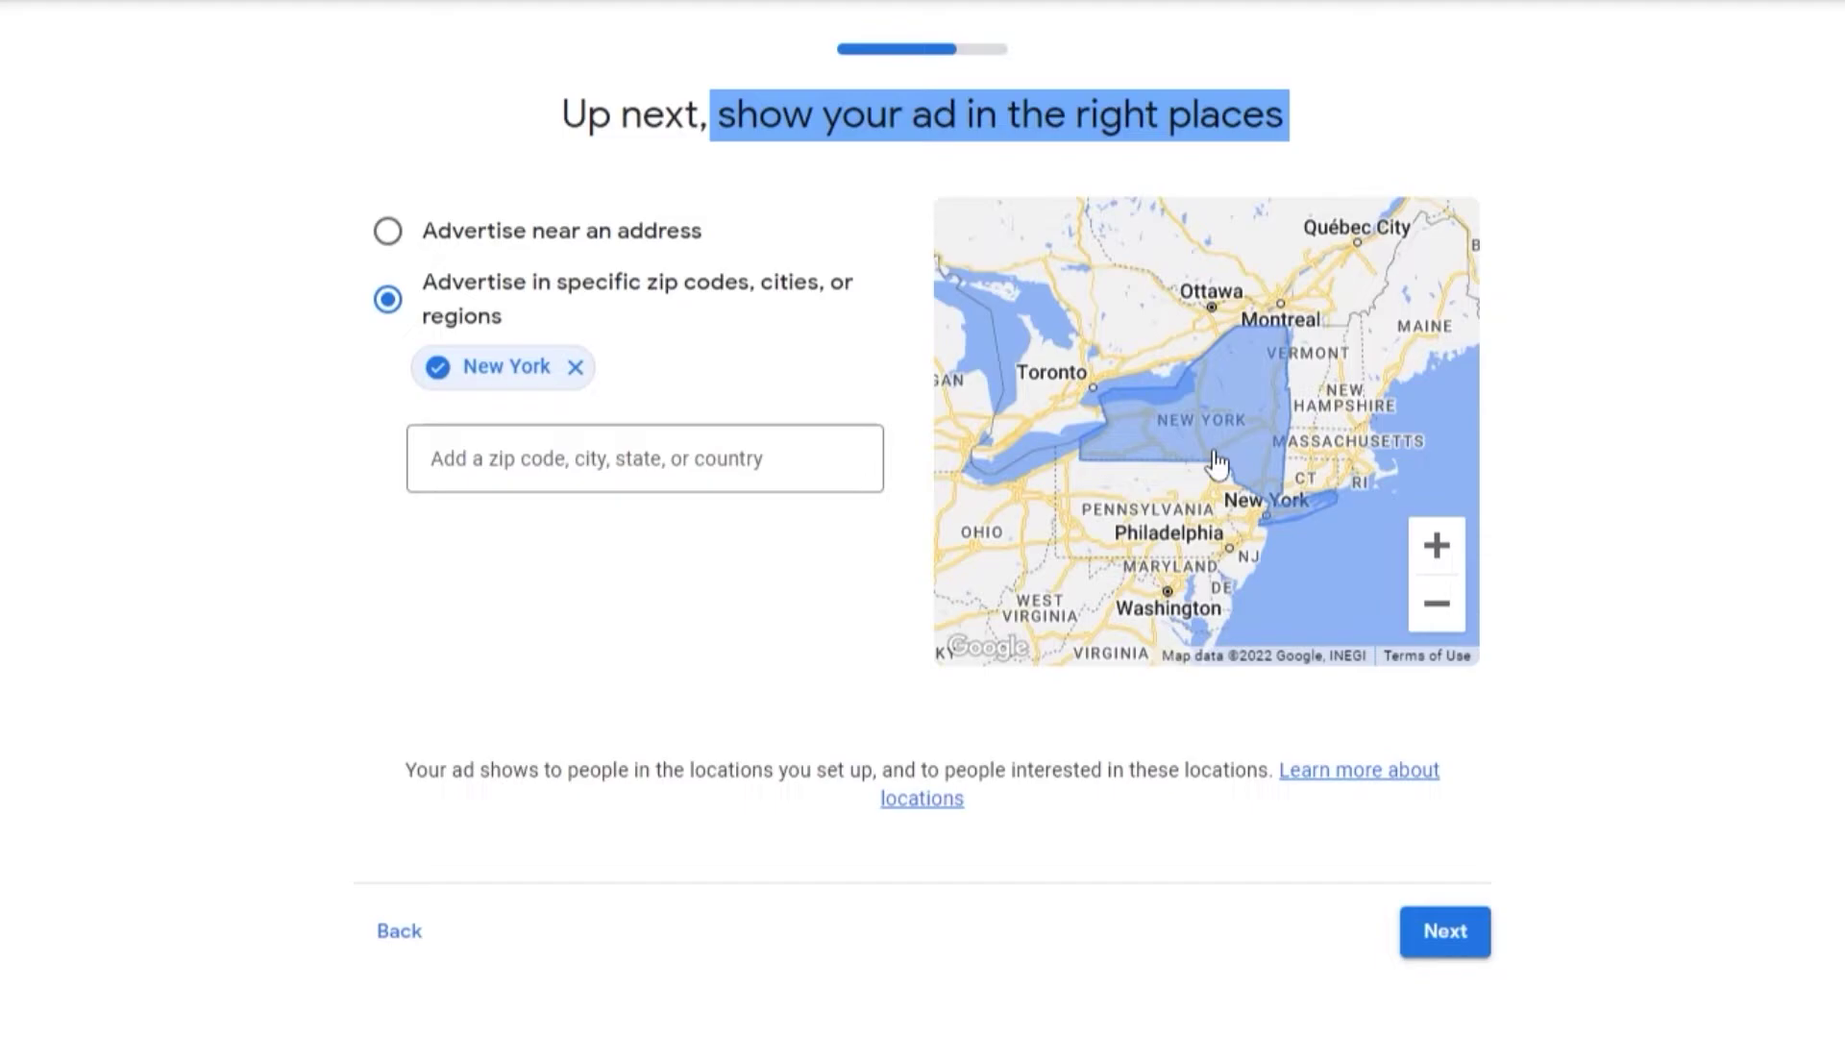
scroll(1221, 490, "down", 2)
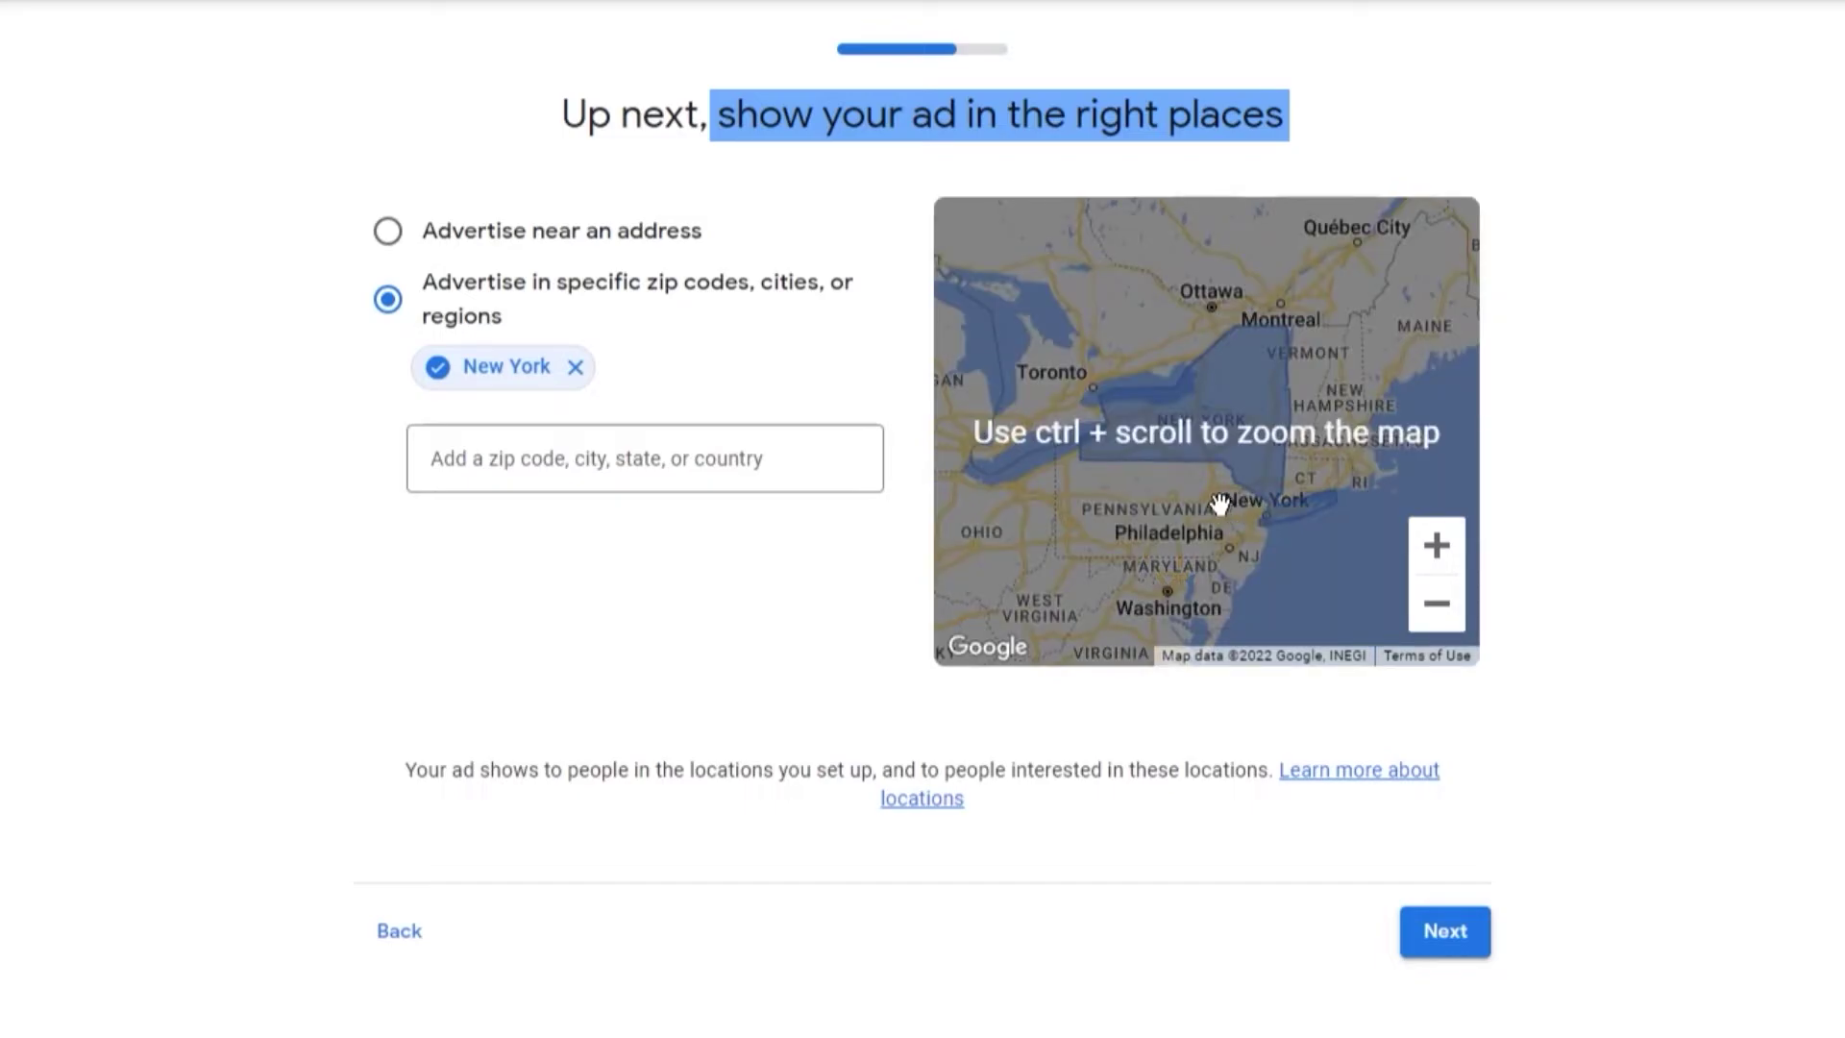
scroll(1221, 500, "up", 3, "ctrl")
scroll(1174, 377, "down", 3, "ctrl")
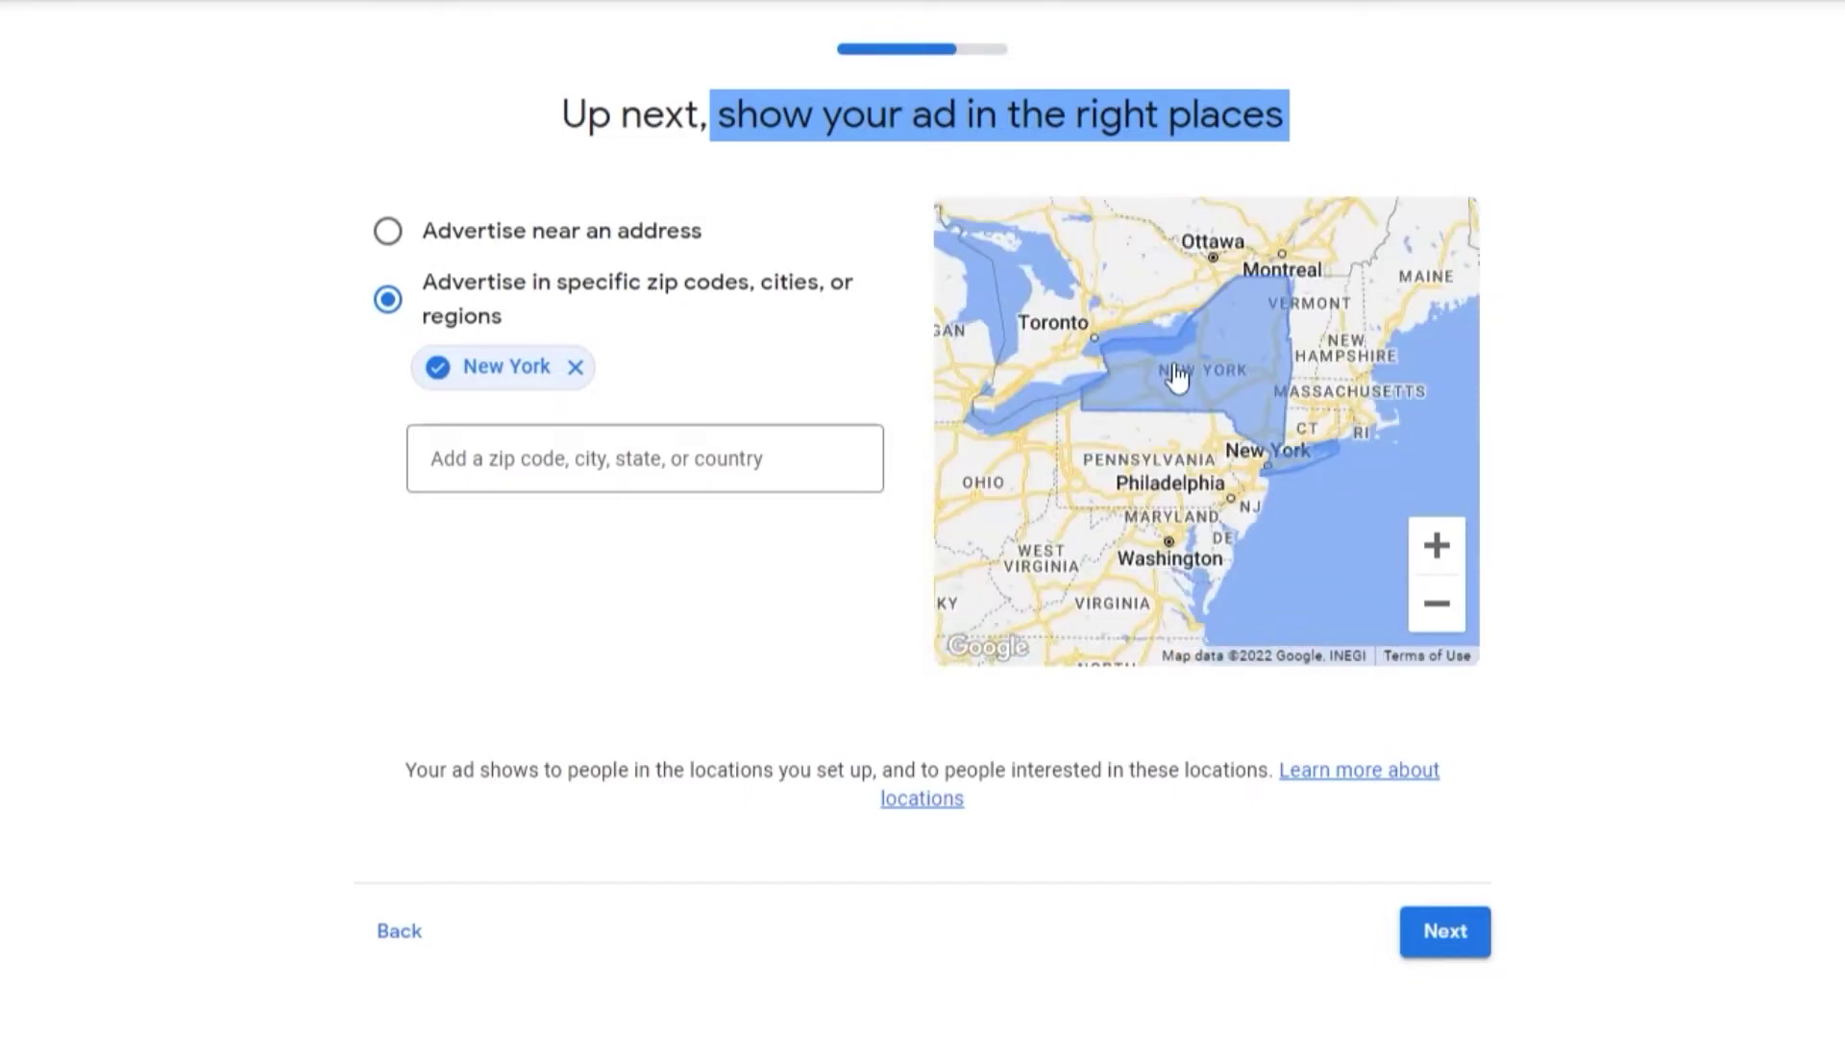
left_click(1479, 926)
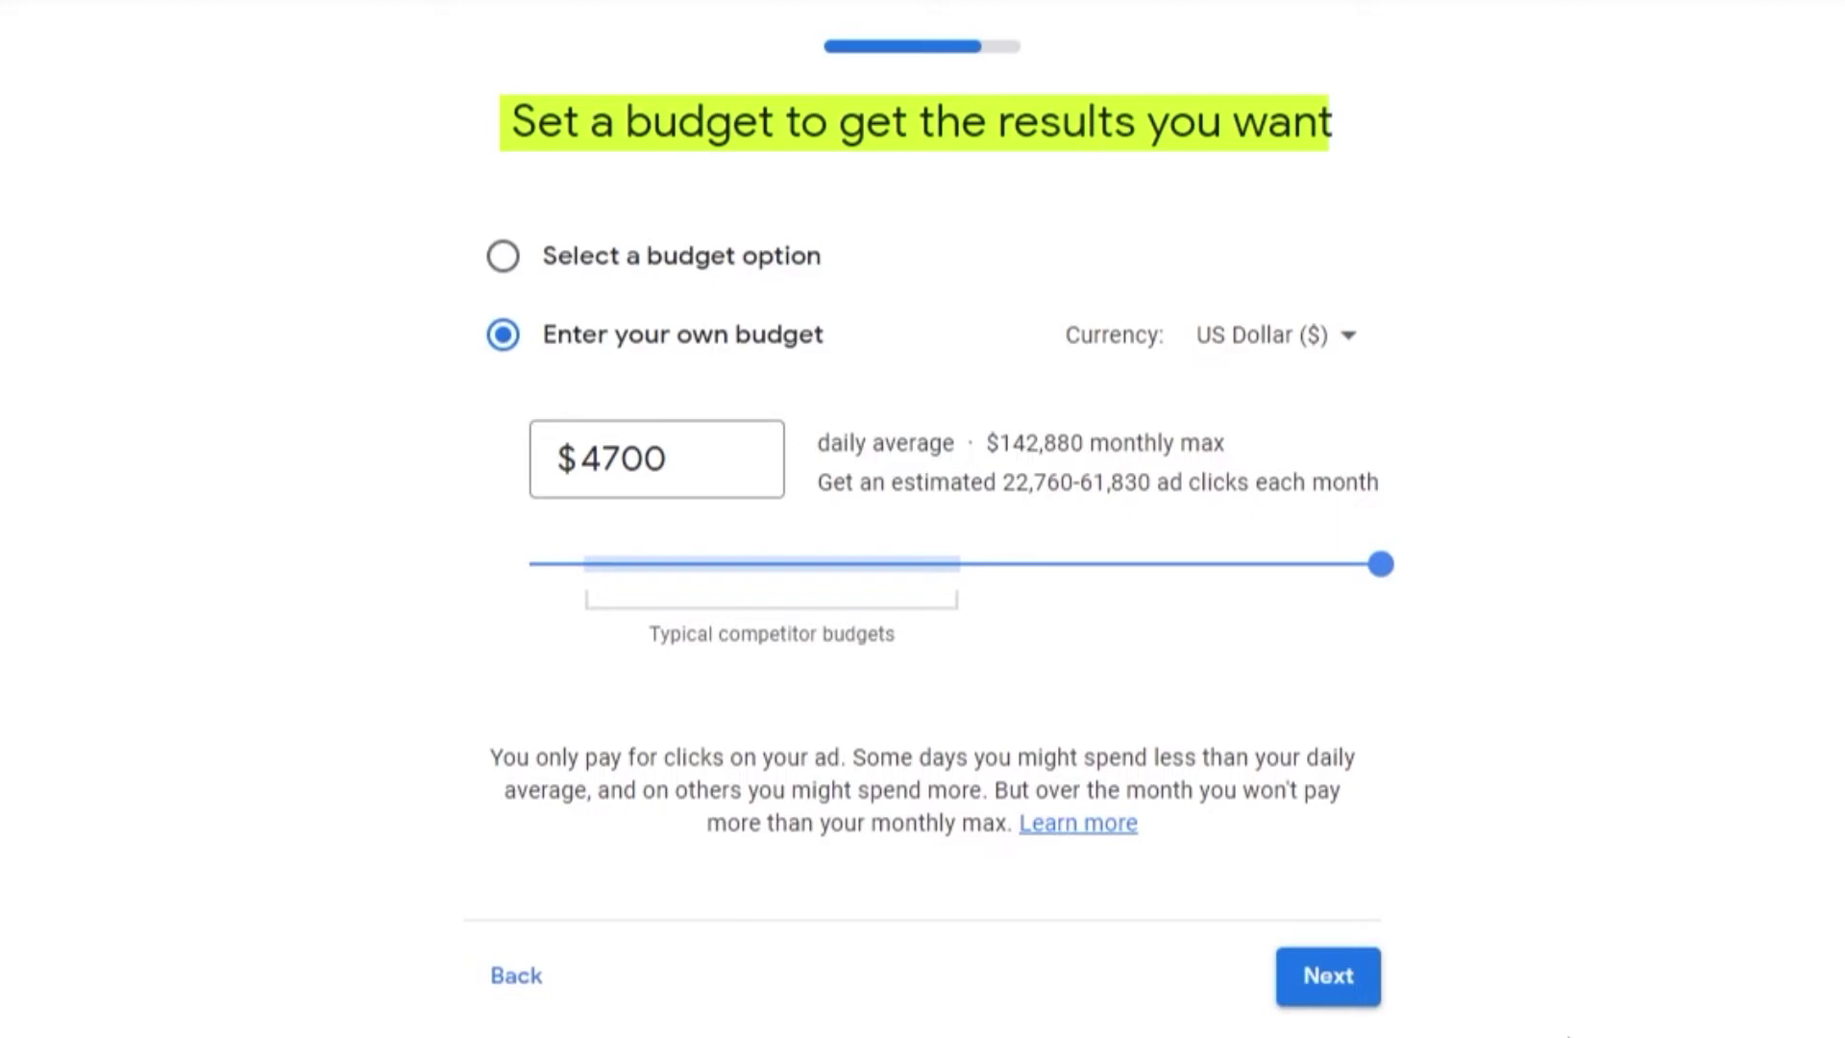
Try the preset daily budgets $10.00, $19.50 and $40.00, settling back on $10.00.
left_click(551, 276)
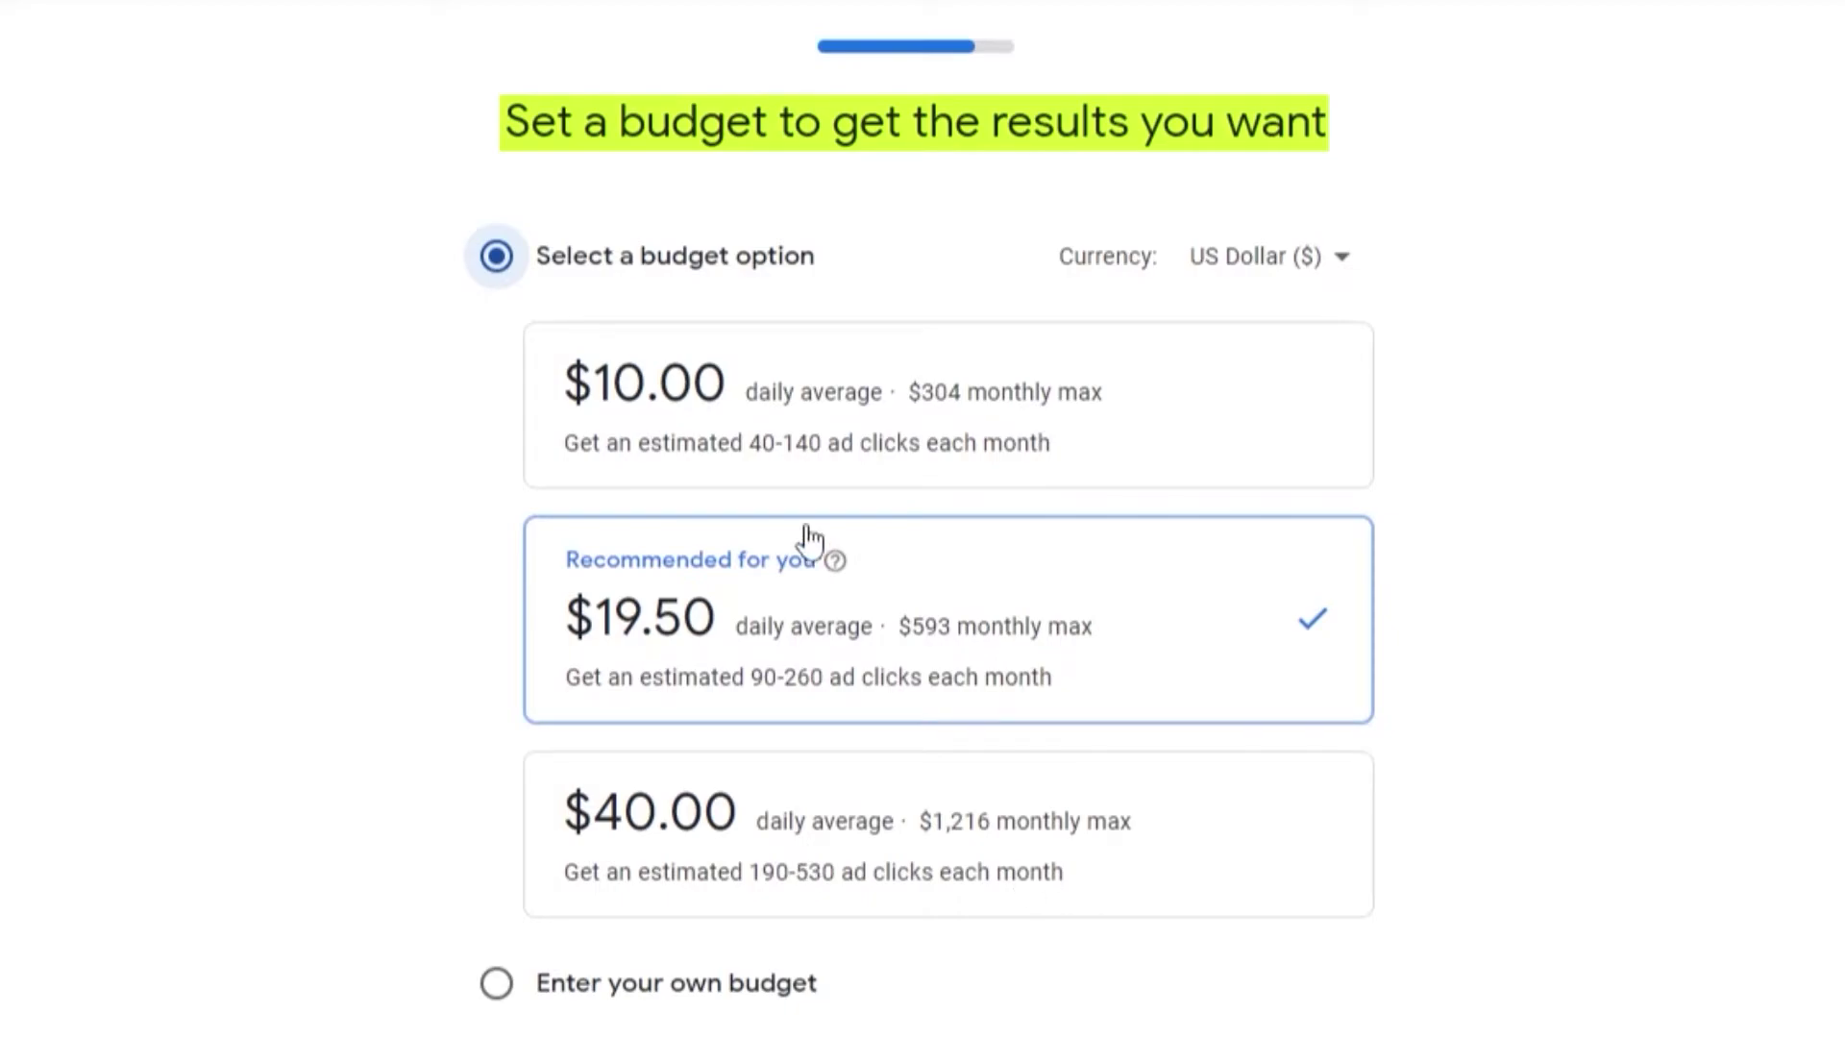
left_click(865, 444)
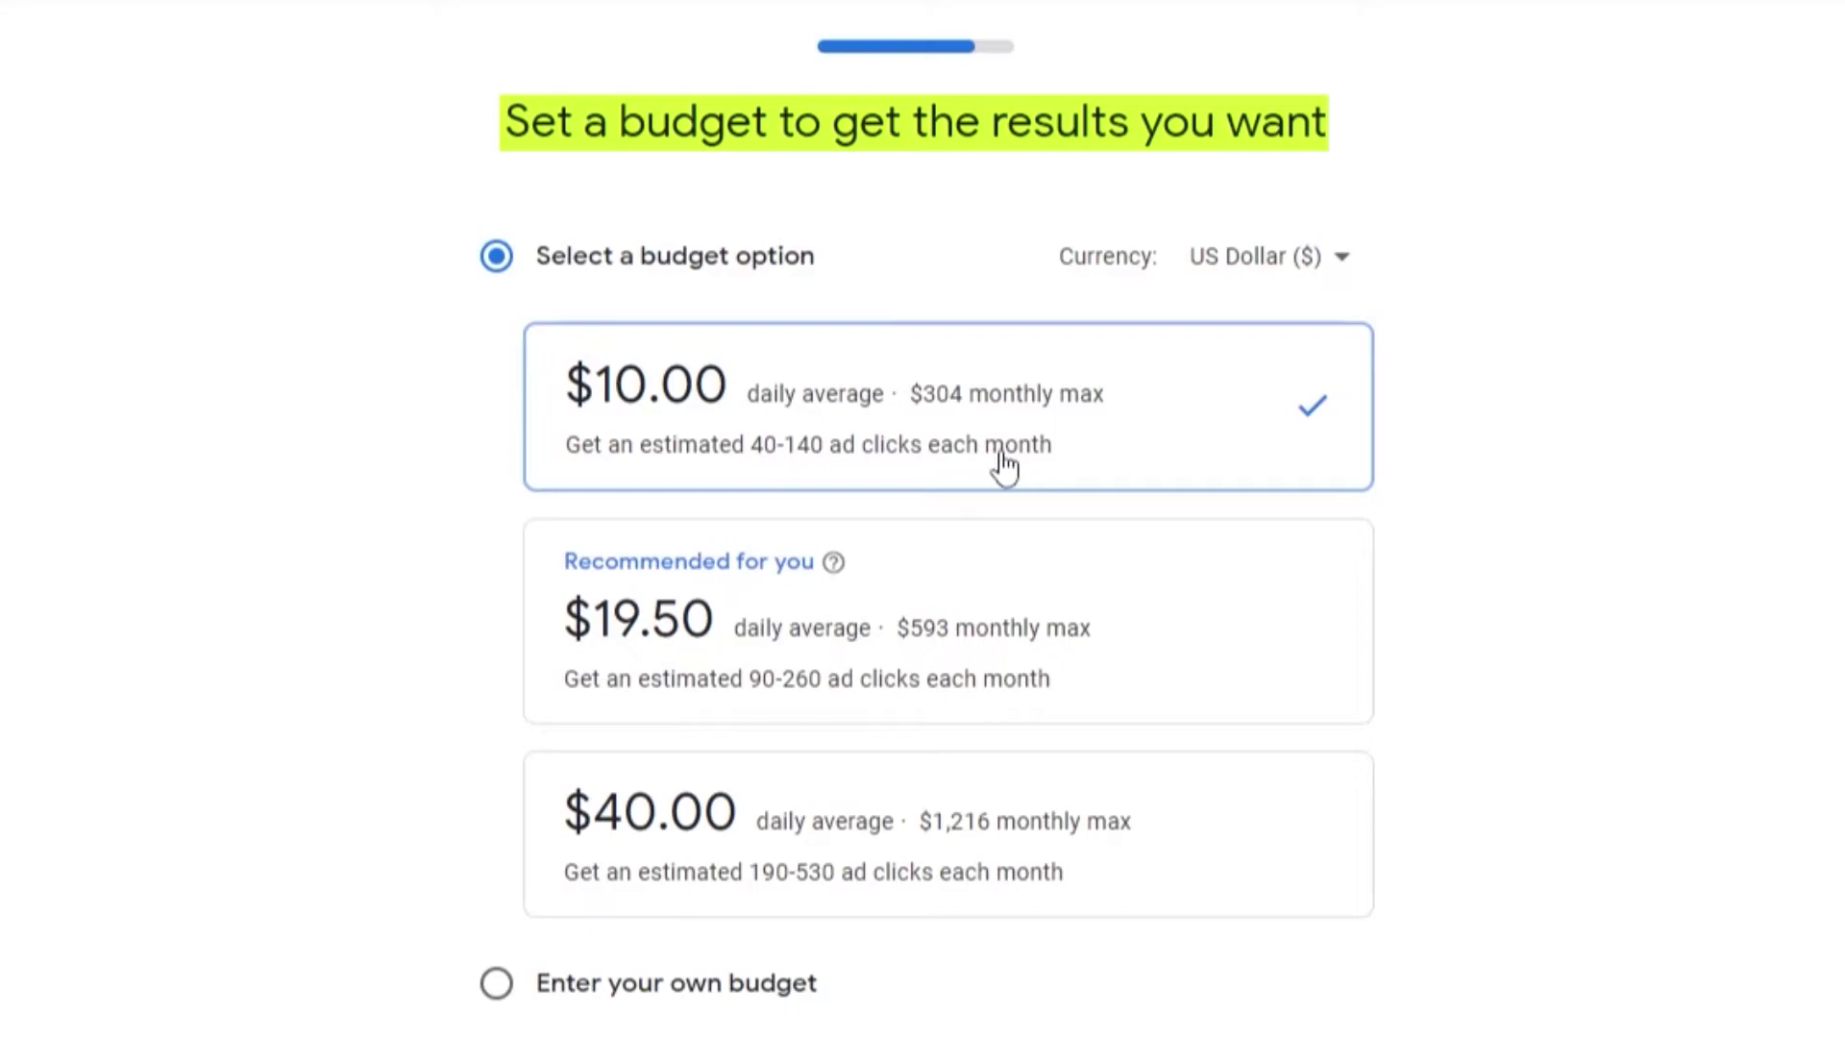
left_click(910, 668)
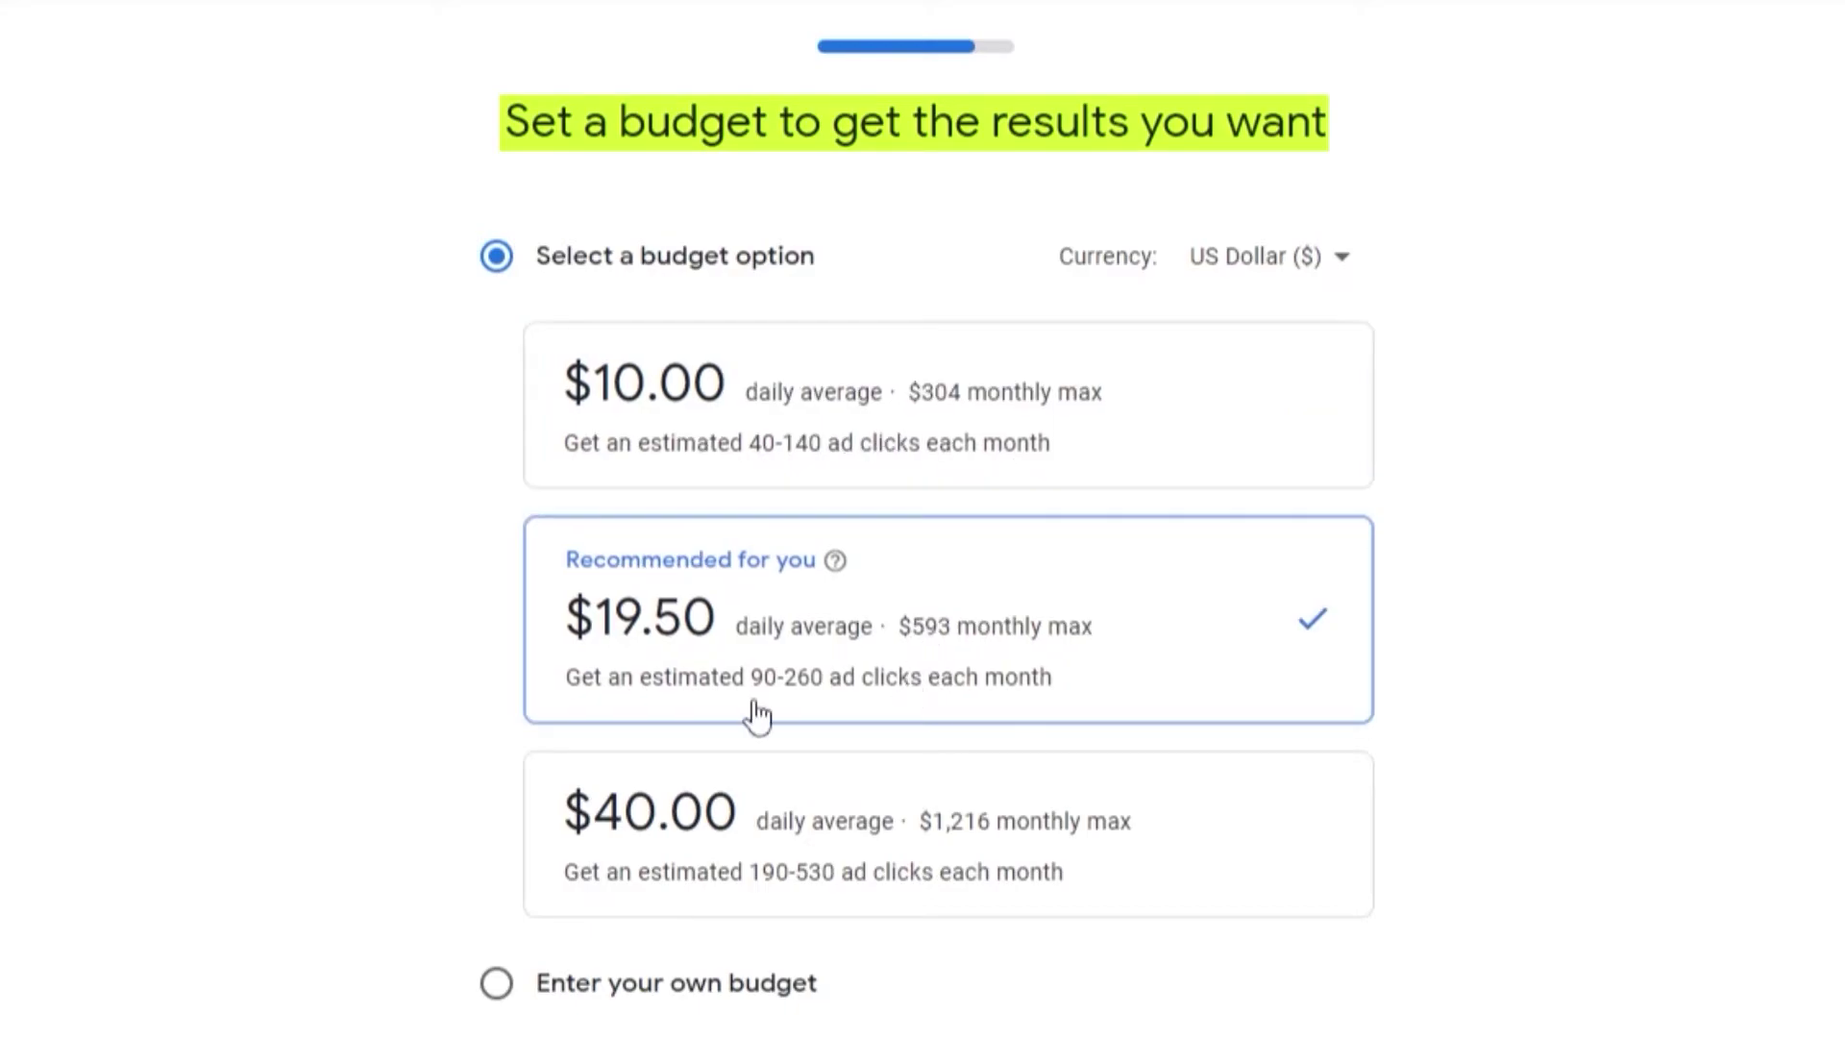
left_click(747, 900)
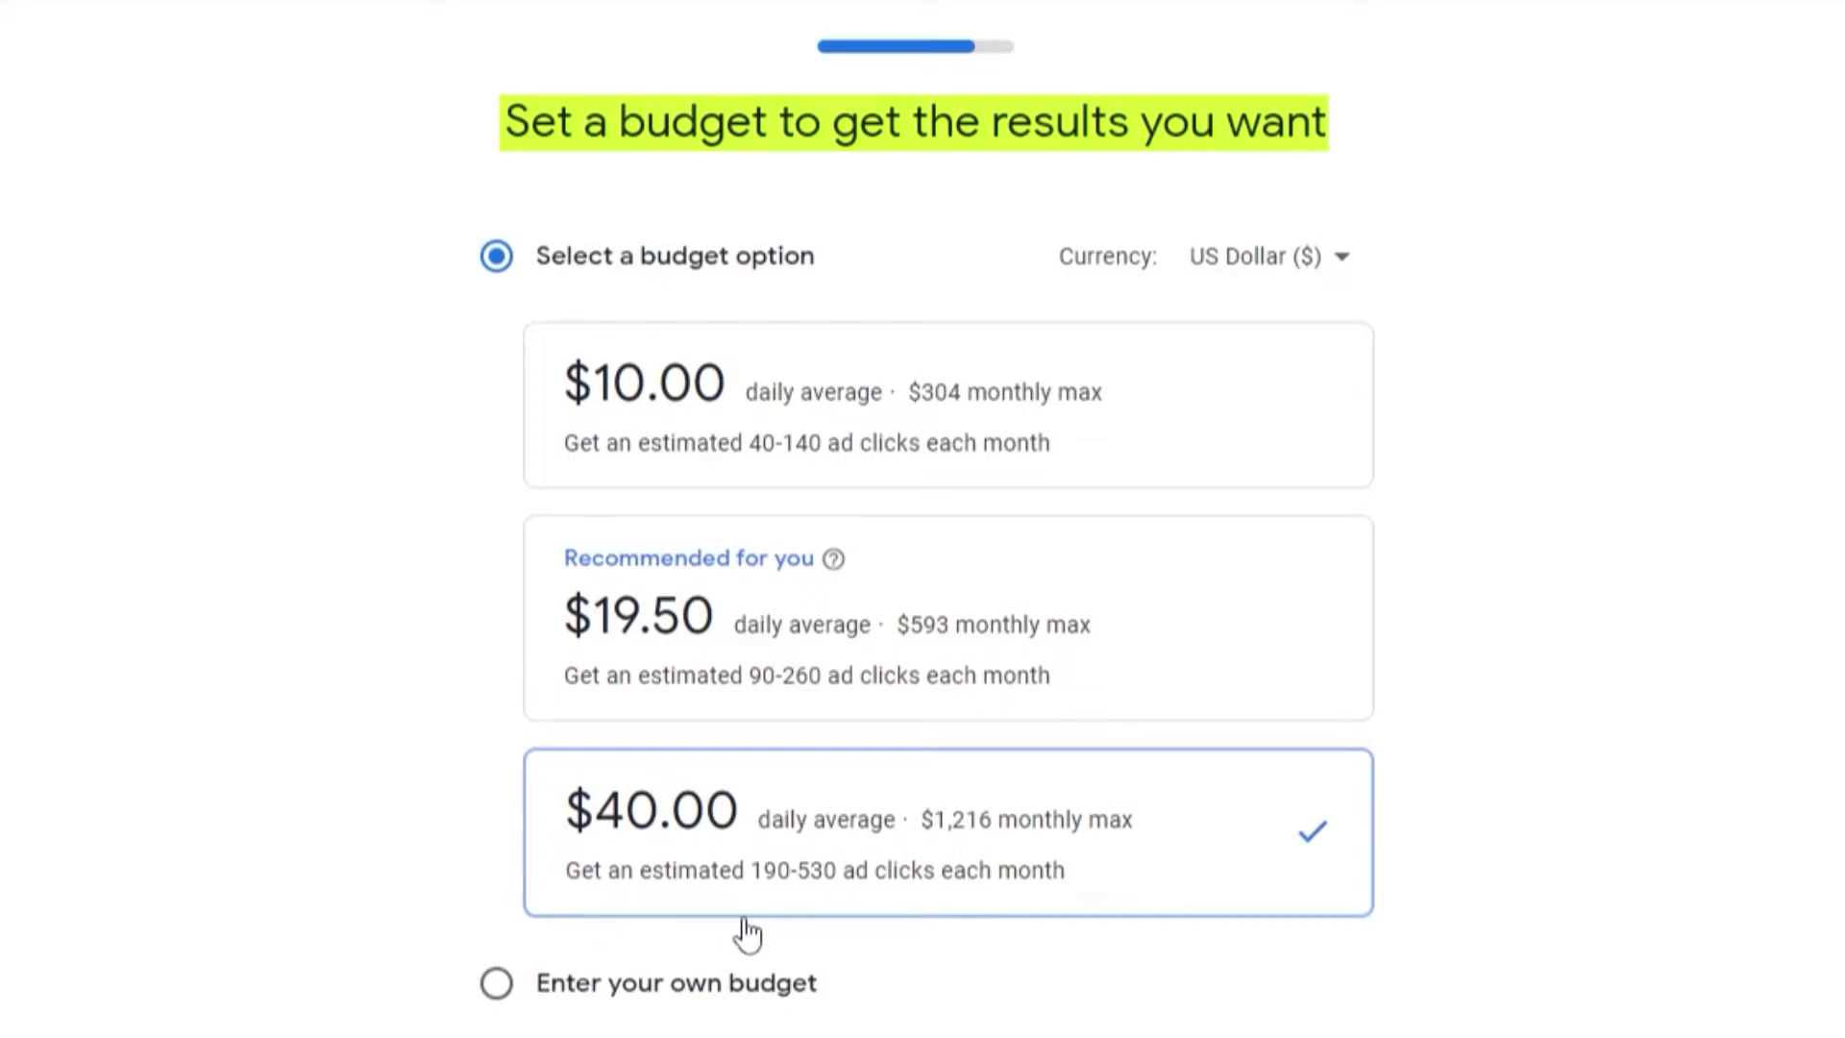
left_click(947, 429)
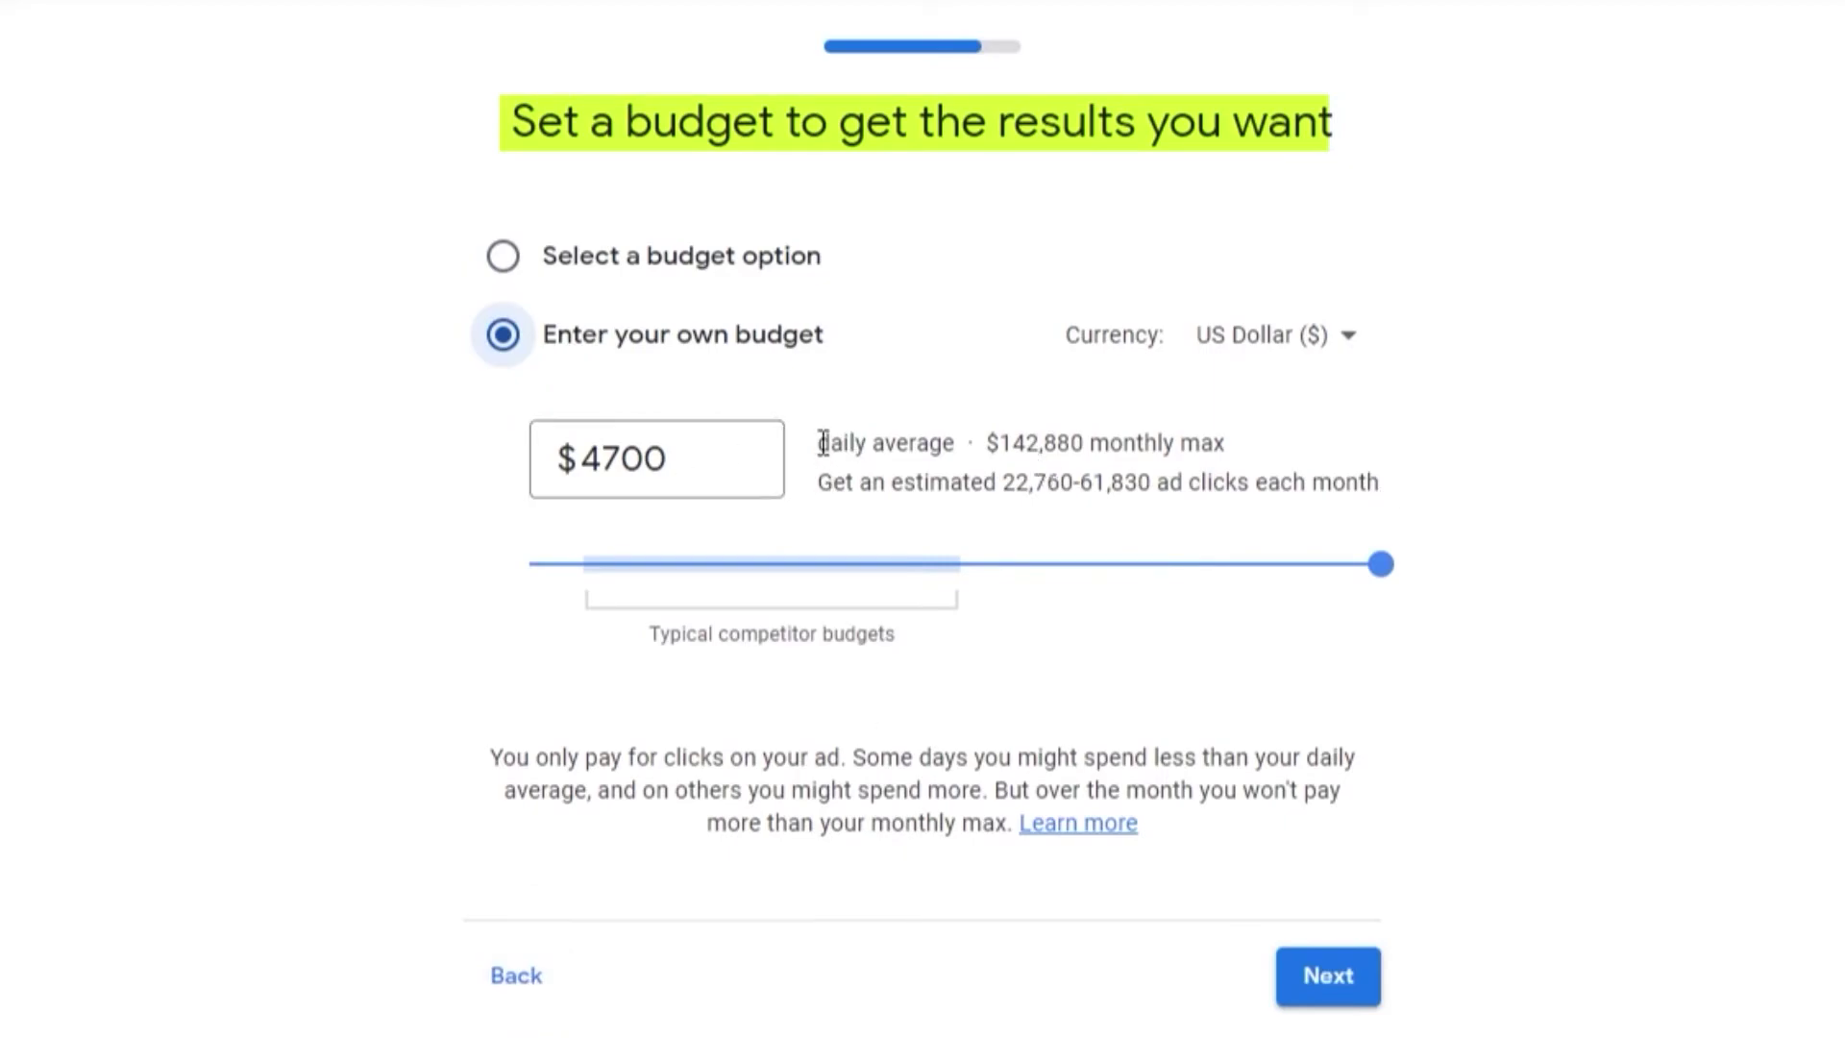
Drag the budget slider far below $4700, bringing the monthly max to $322 and 50-140 clicks.
left_click_drag(813, 444, 928, 443)
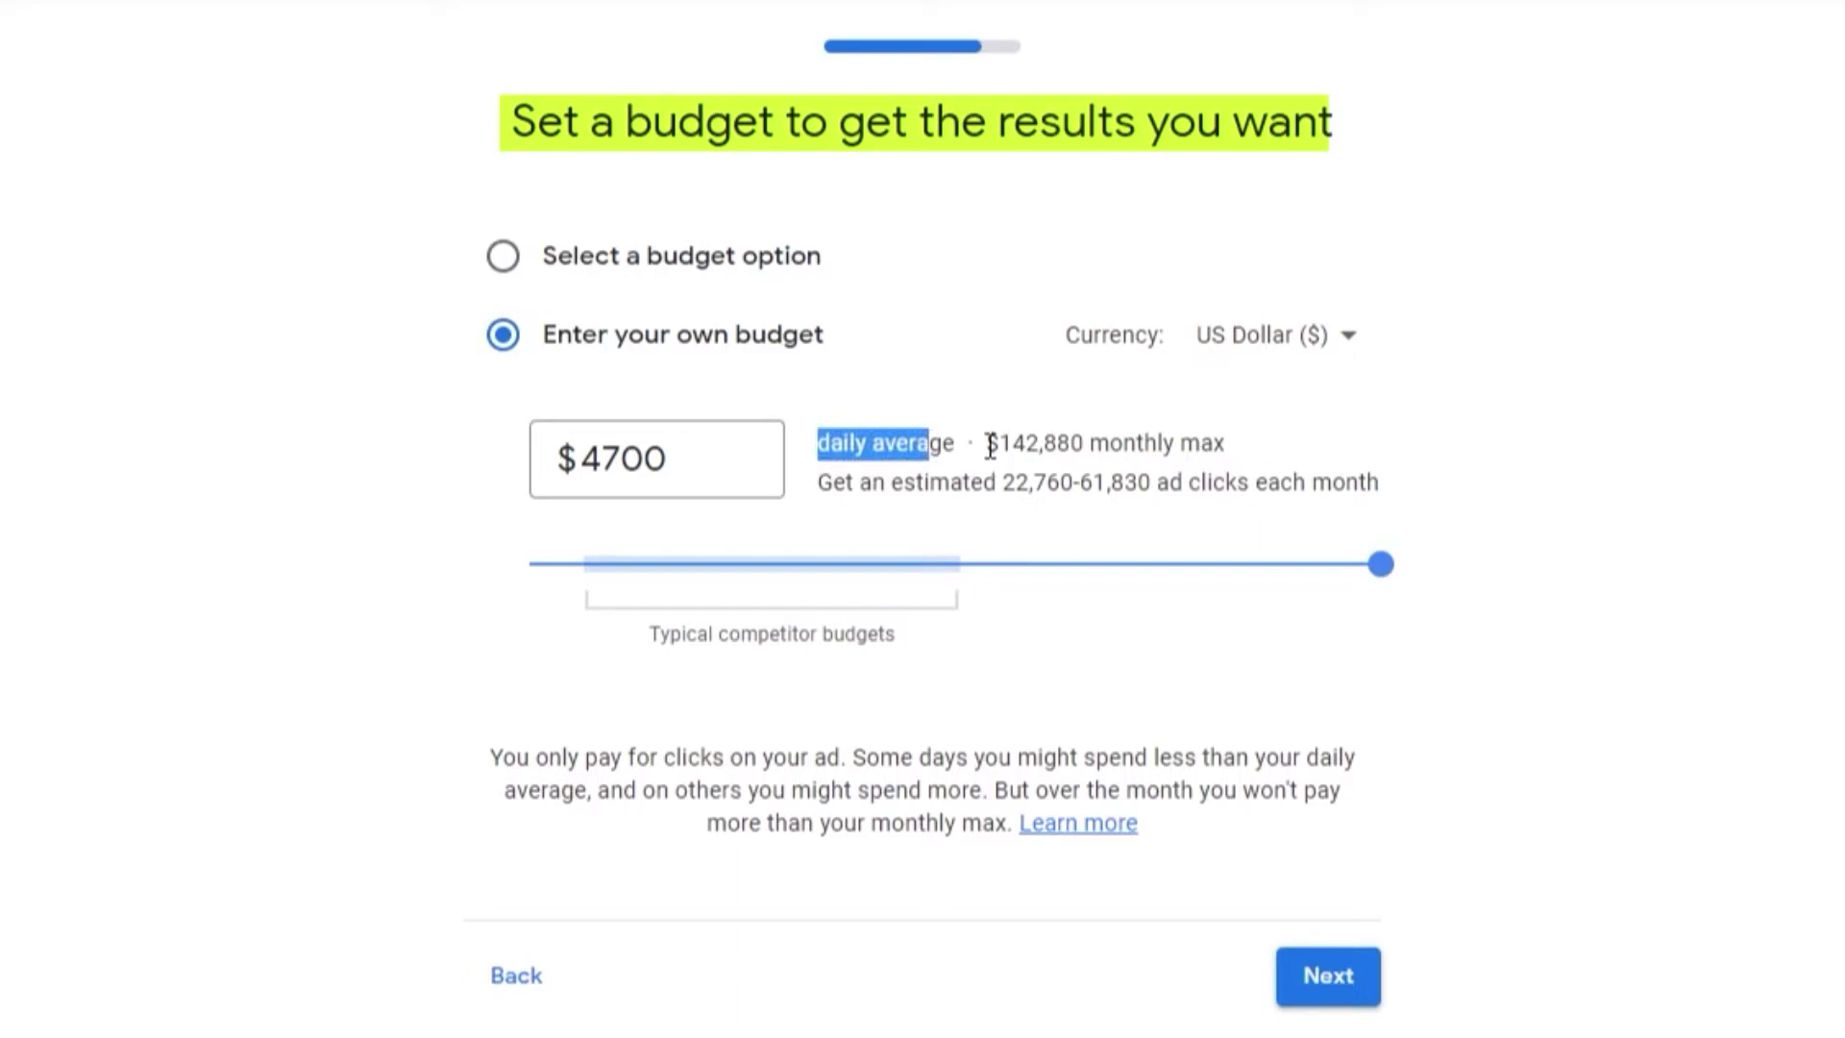
left_click_drag(998, 444, 1091, 445)
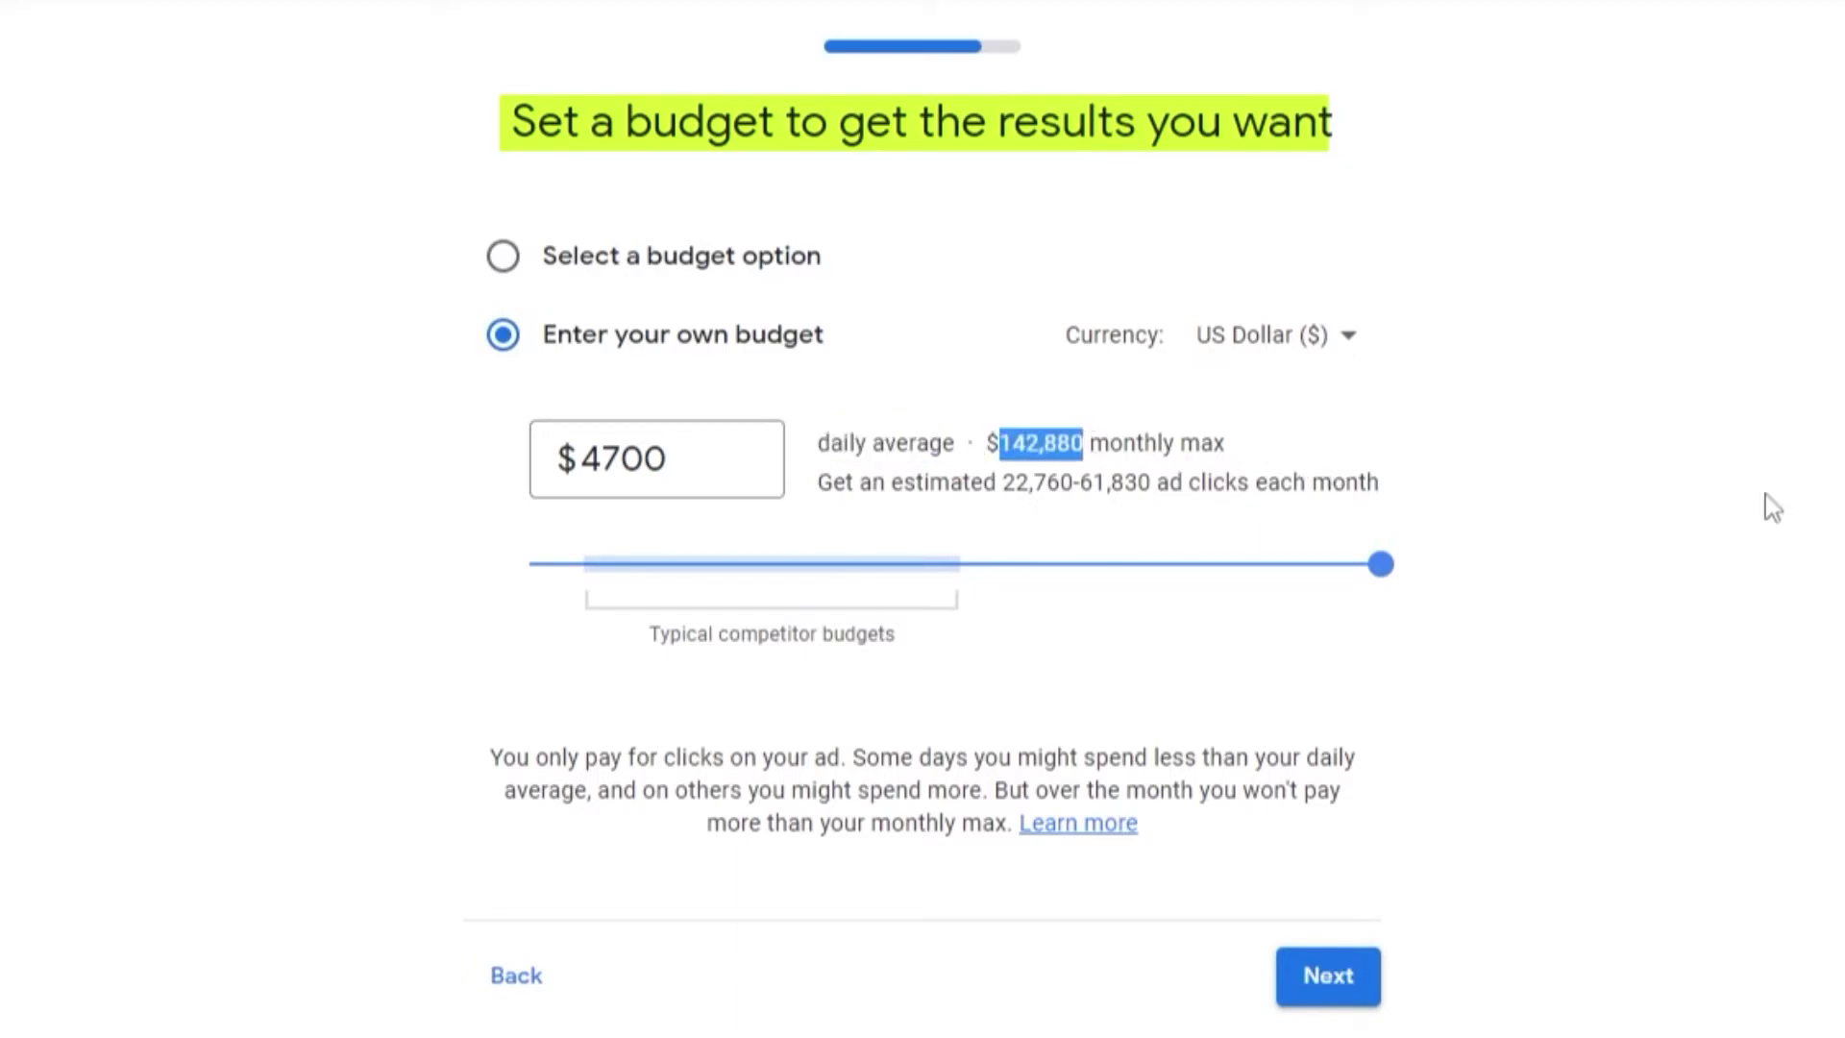
left_click(1339, 528)
left_click_drag(1391, 577, 609, 576)
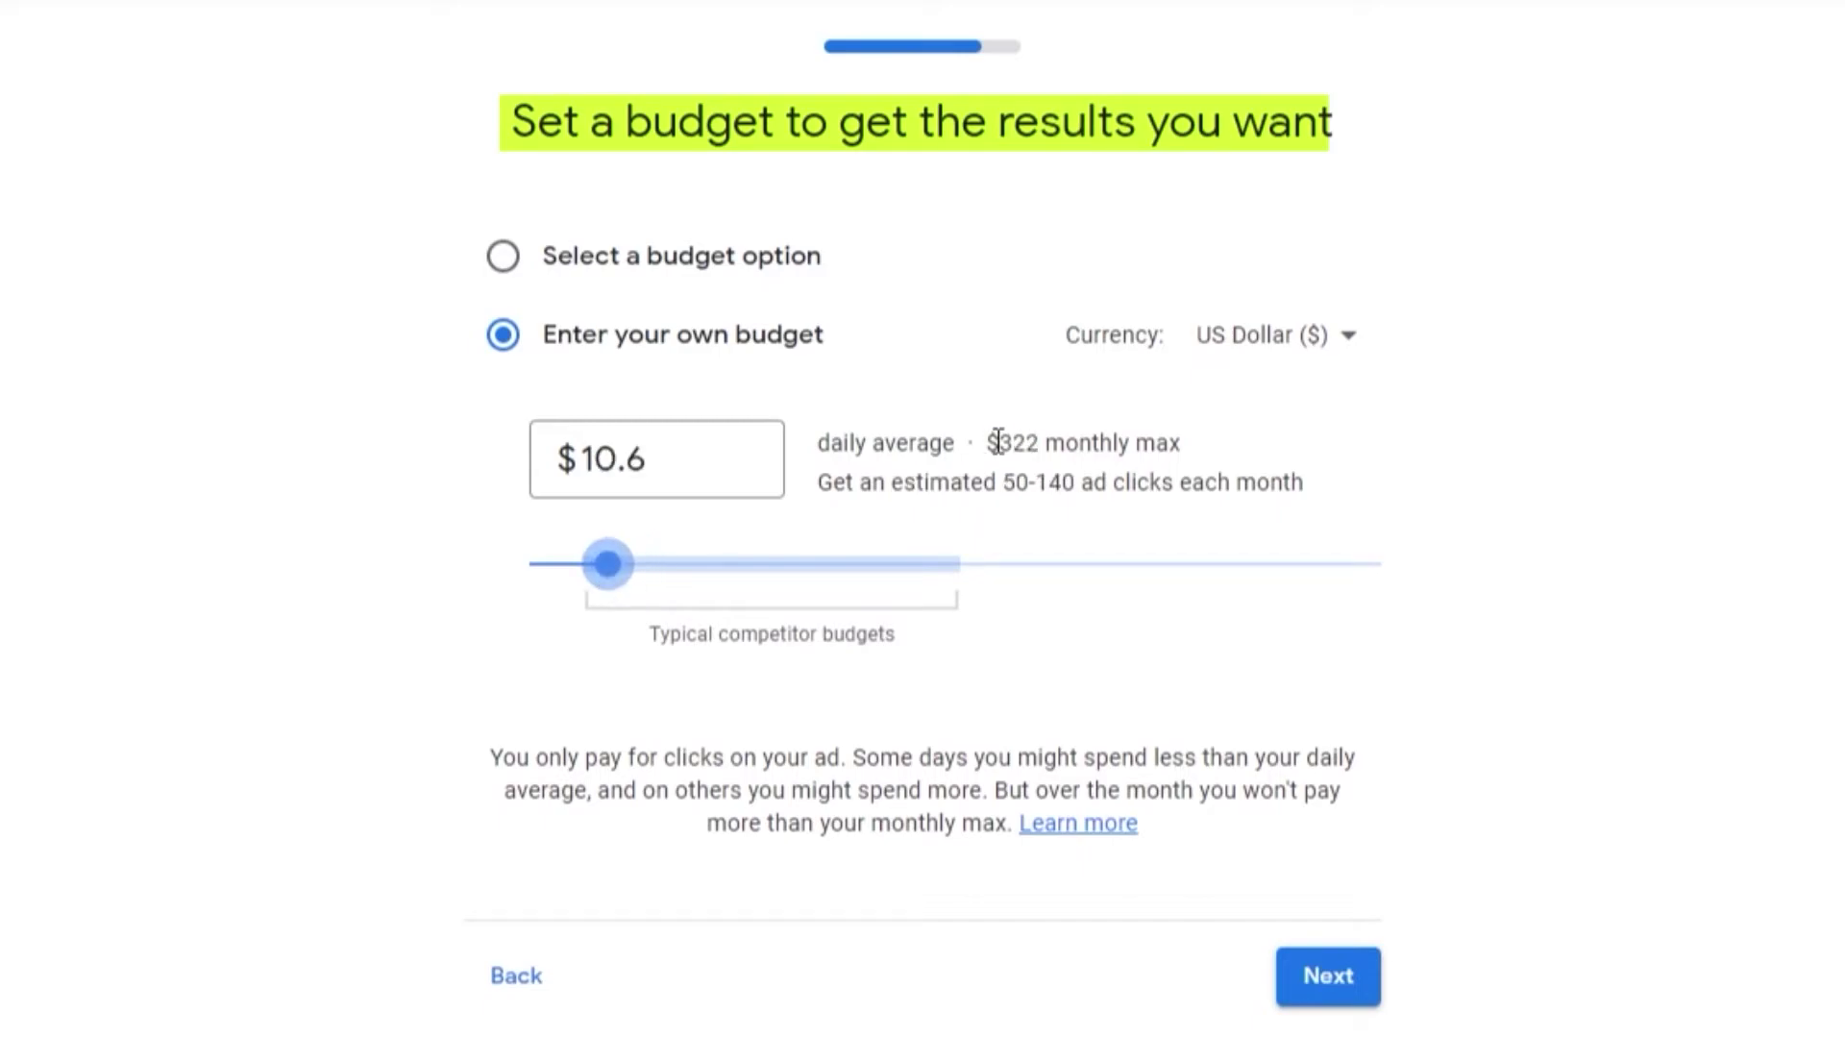
left_click_drag(989, 443, 1043, 443)
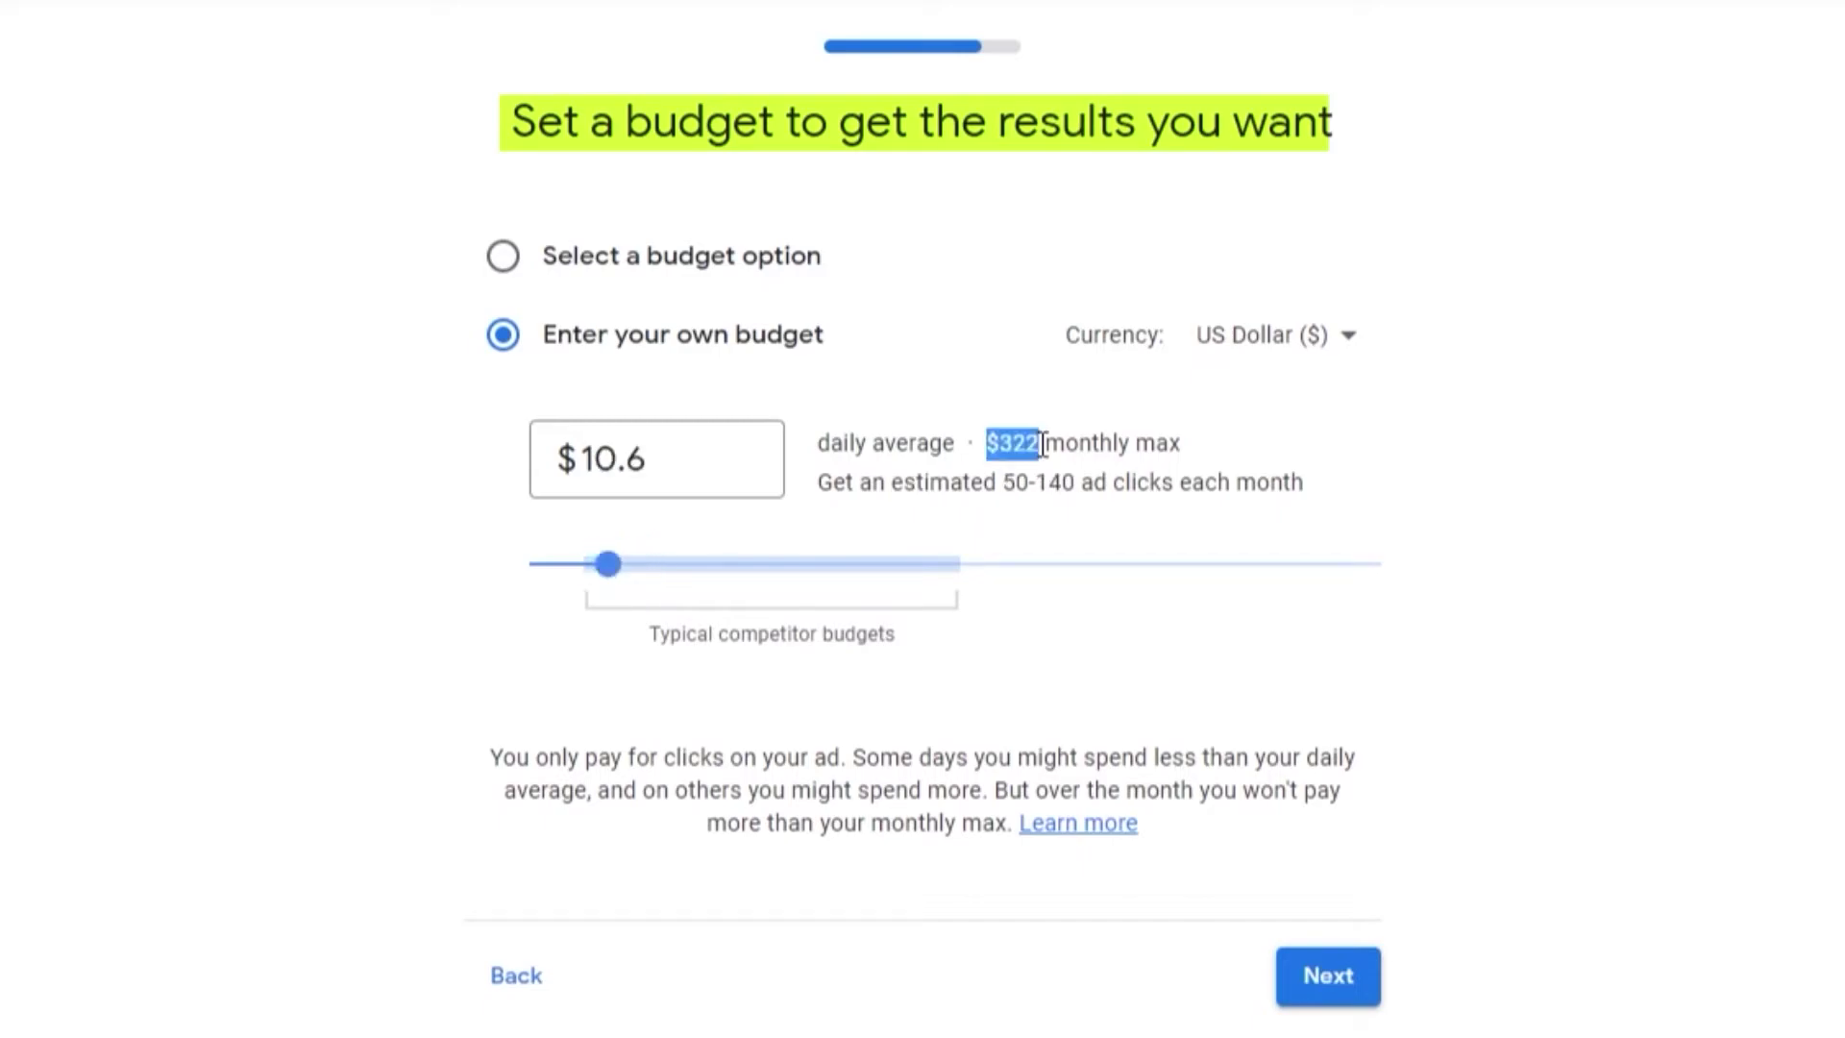
left_click(1326, 458)
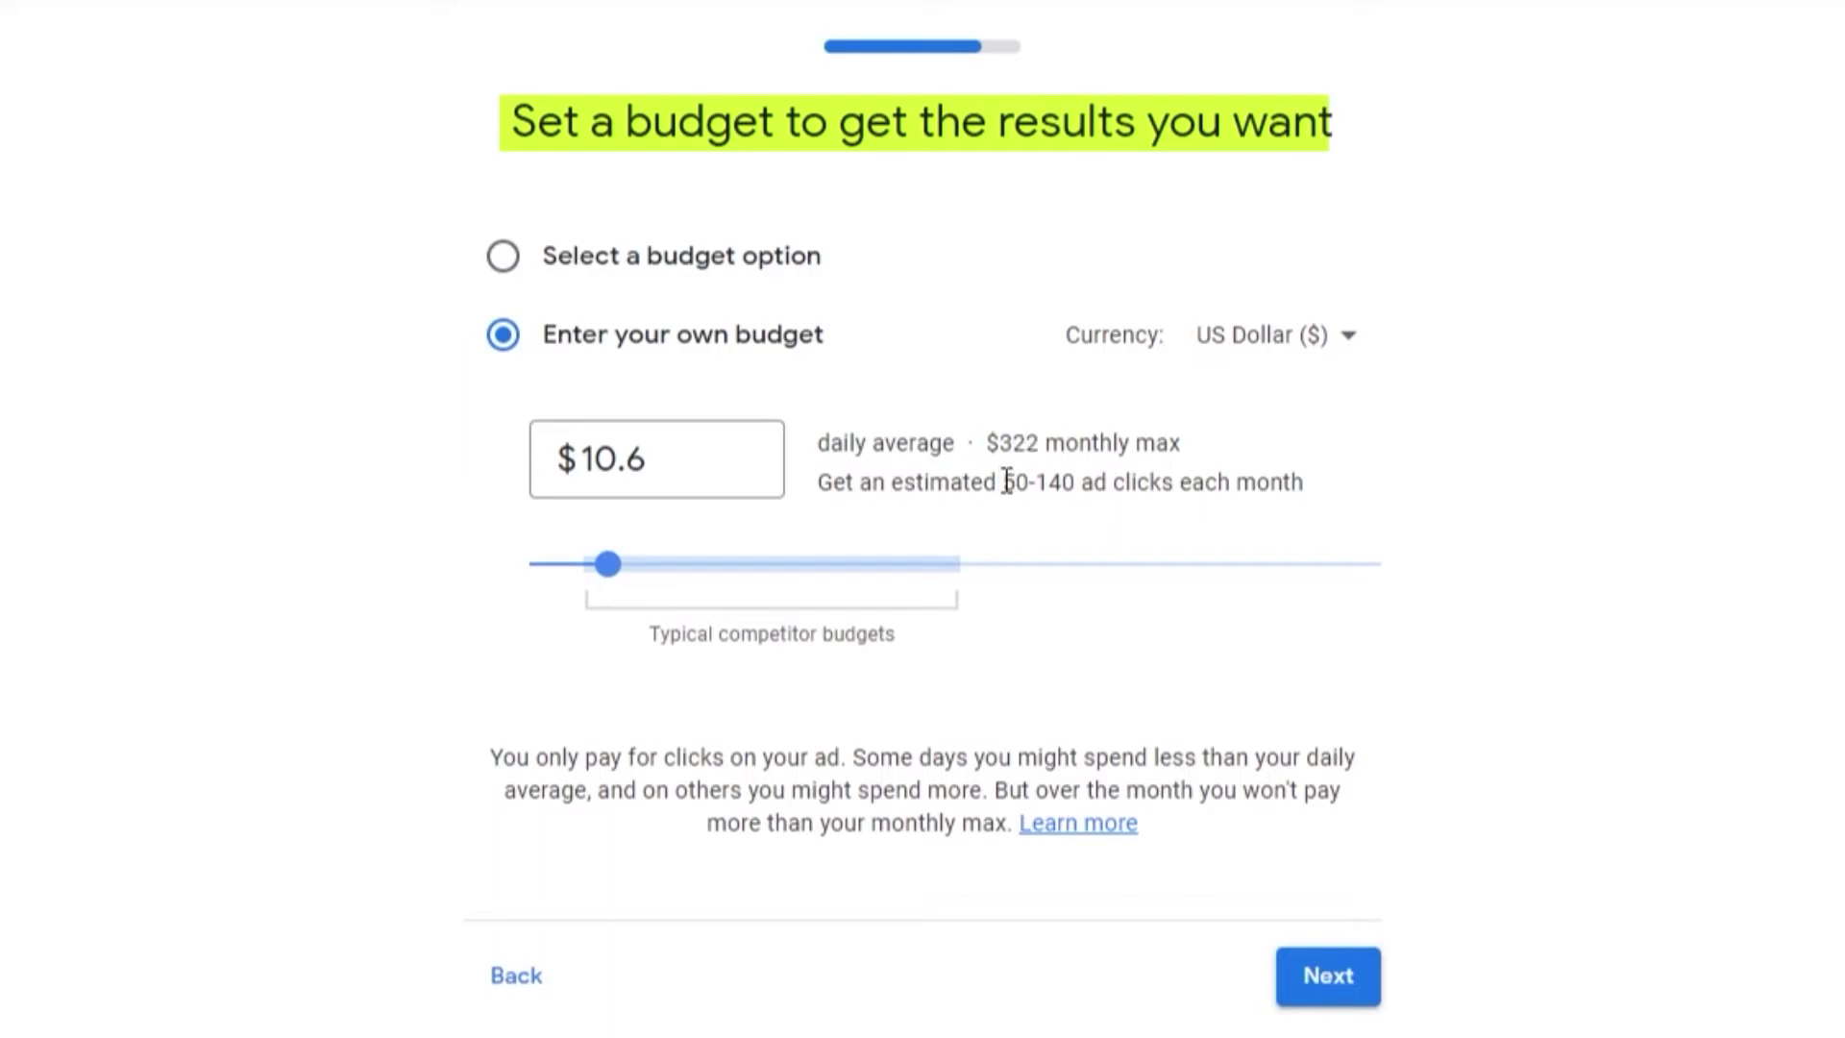
left_click_drag(1003, 481, 1075, 480)
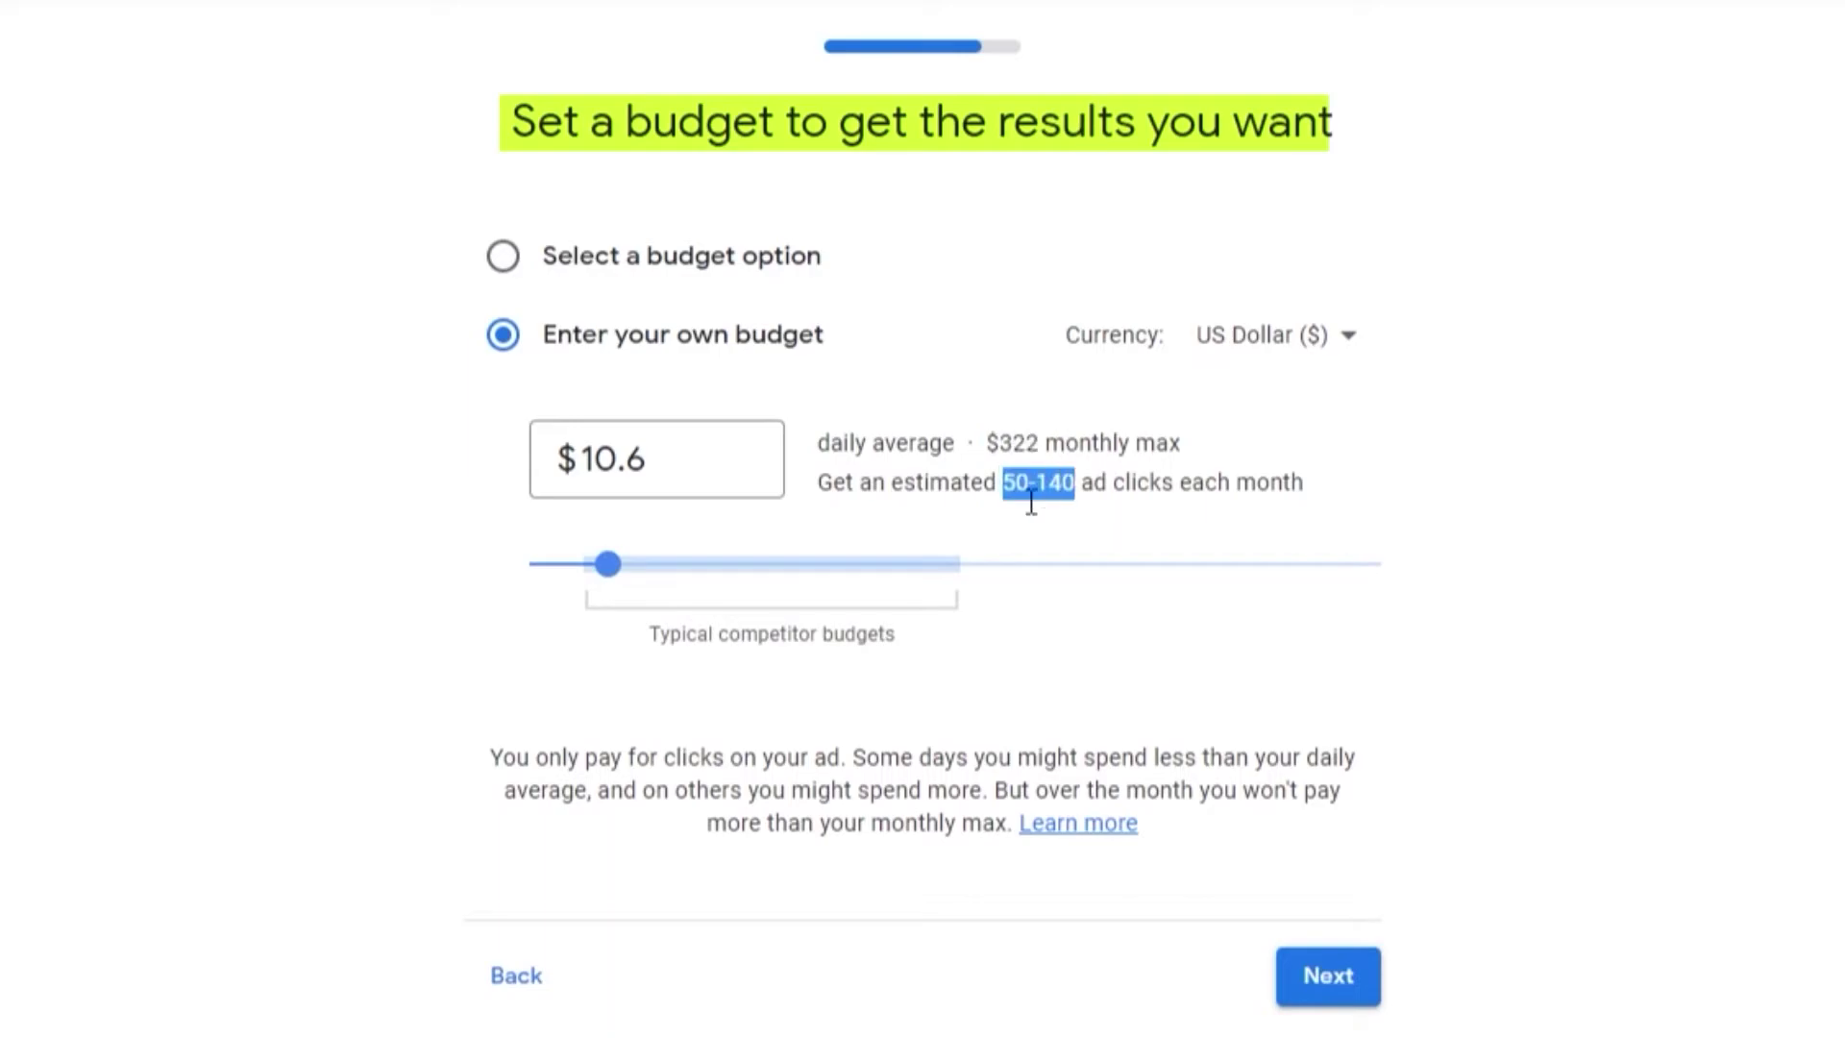
Edit the custom daily budget down to $9.60 and continue to the campaign review.
left_click(500, 258)
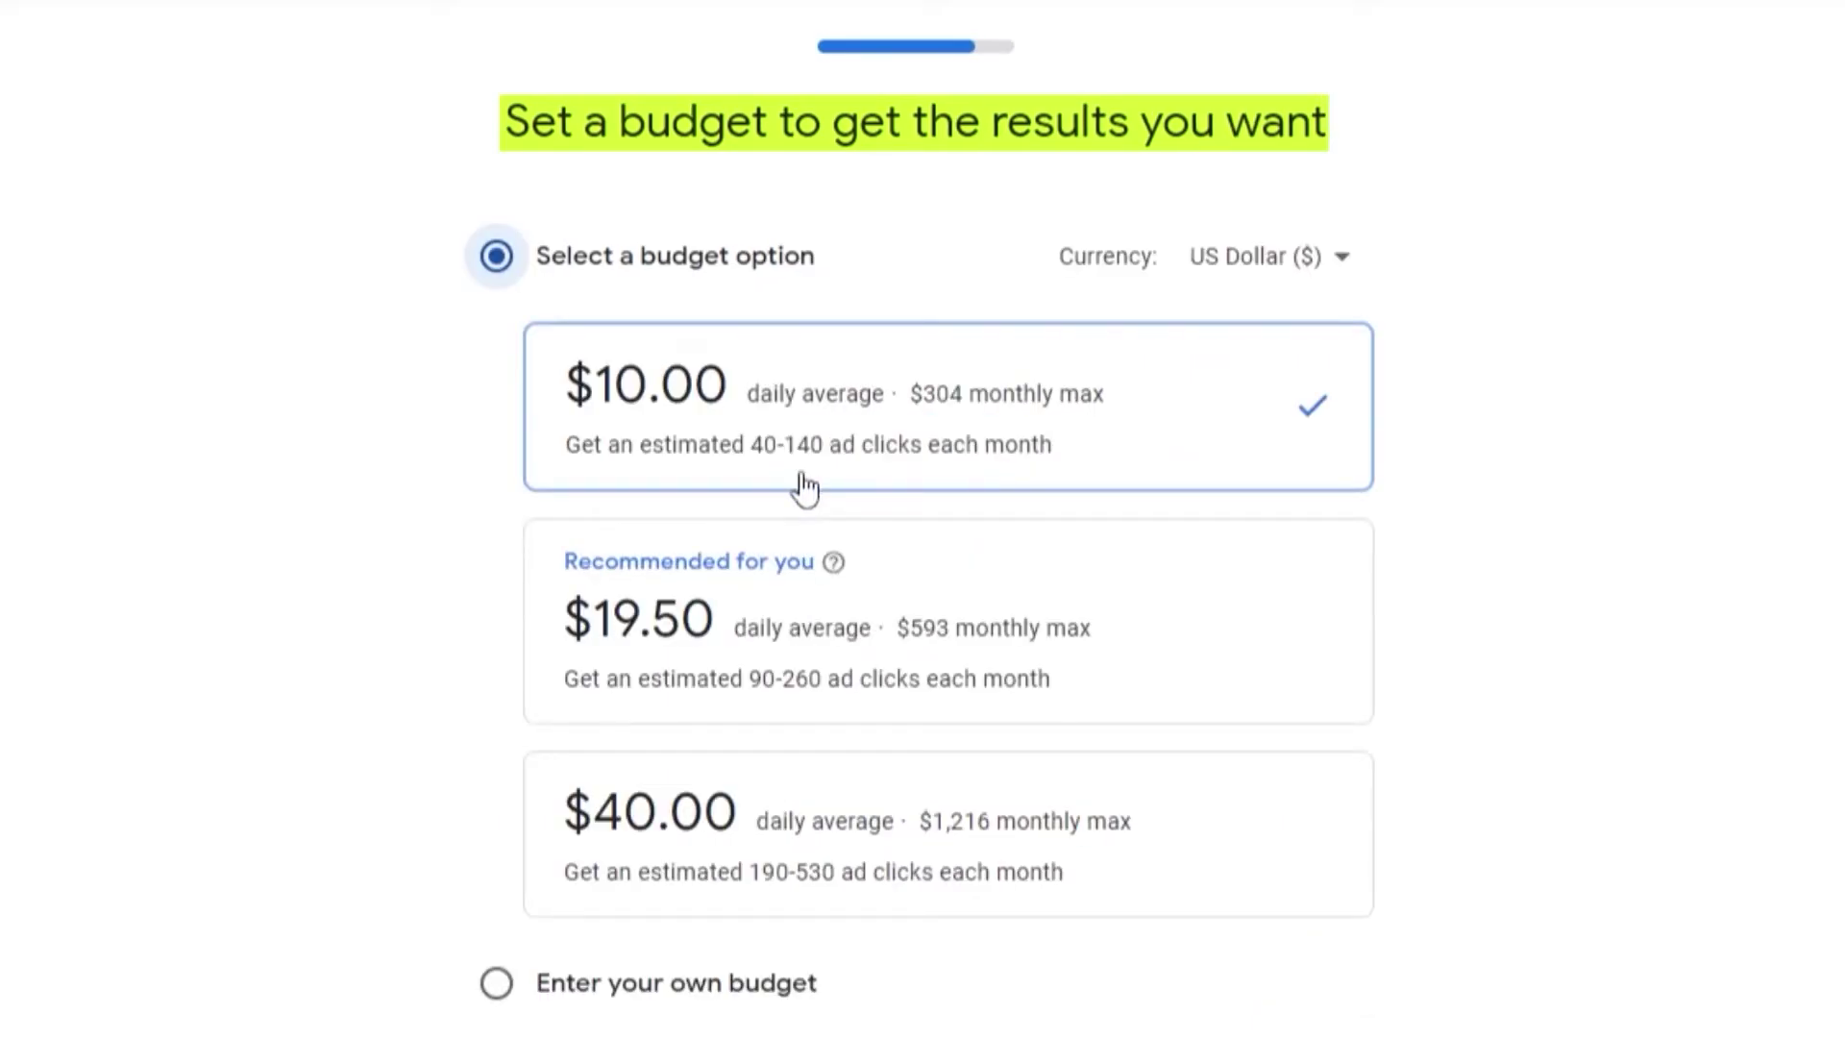
left_click(496, 982)
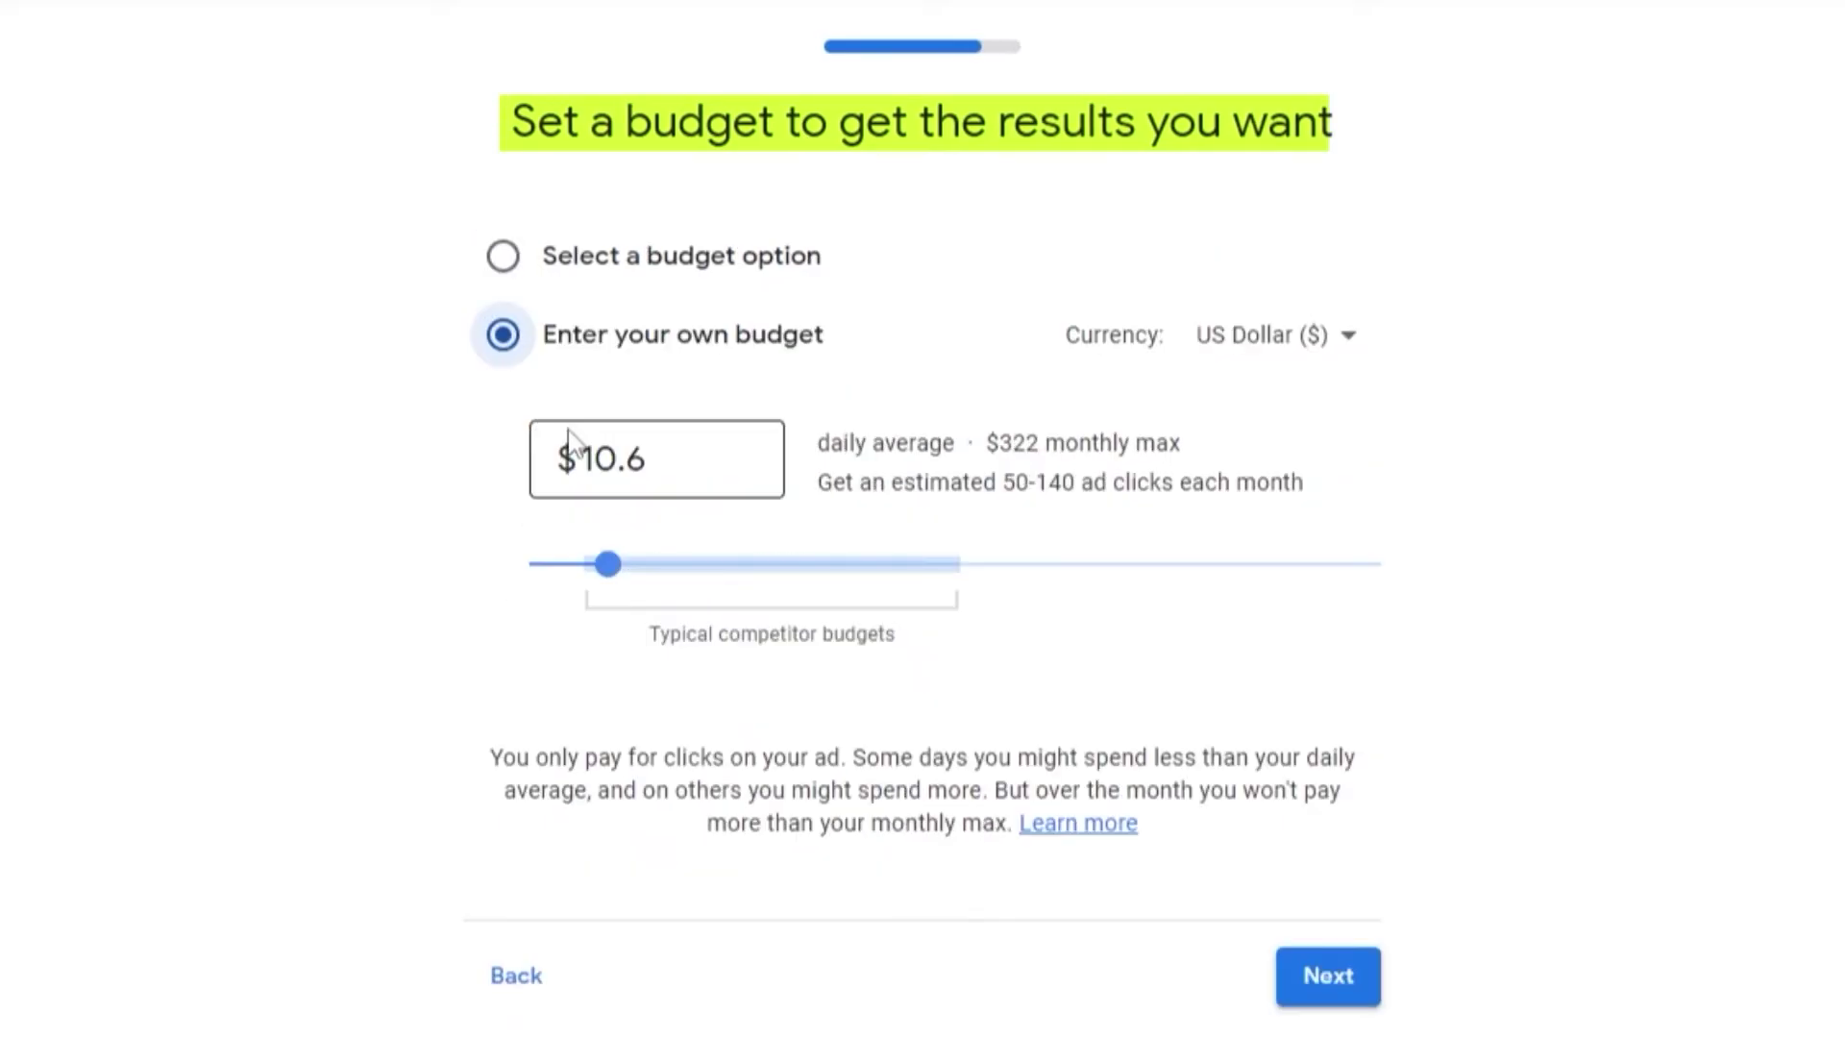
left_click(676, 475)
double_click(675, 474)
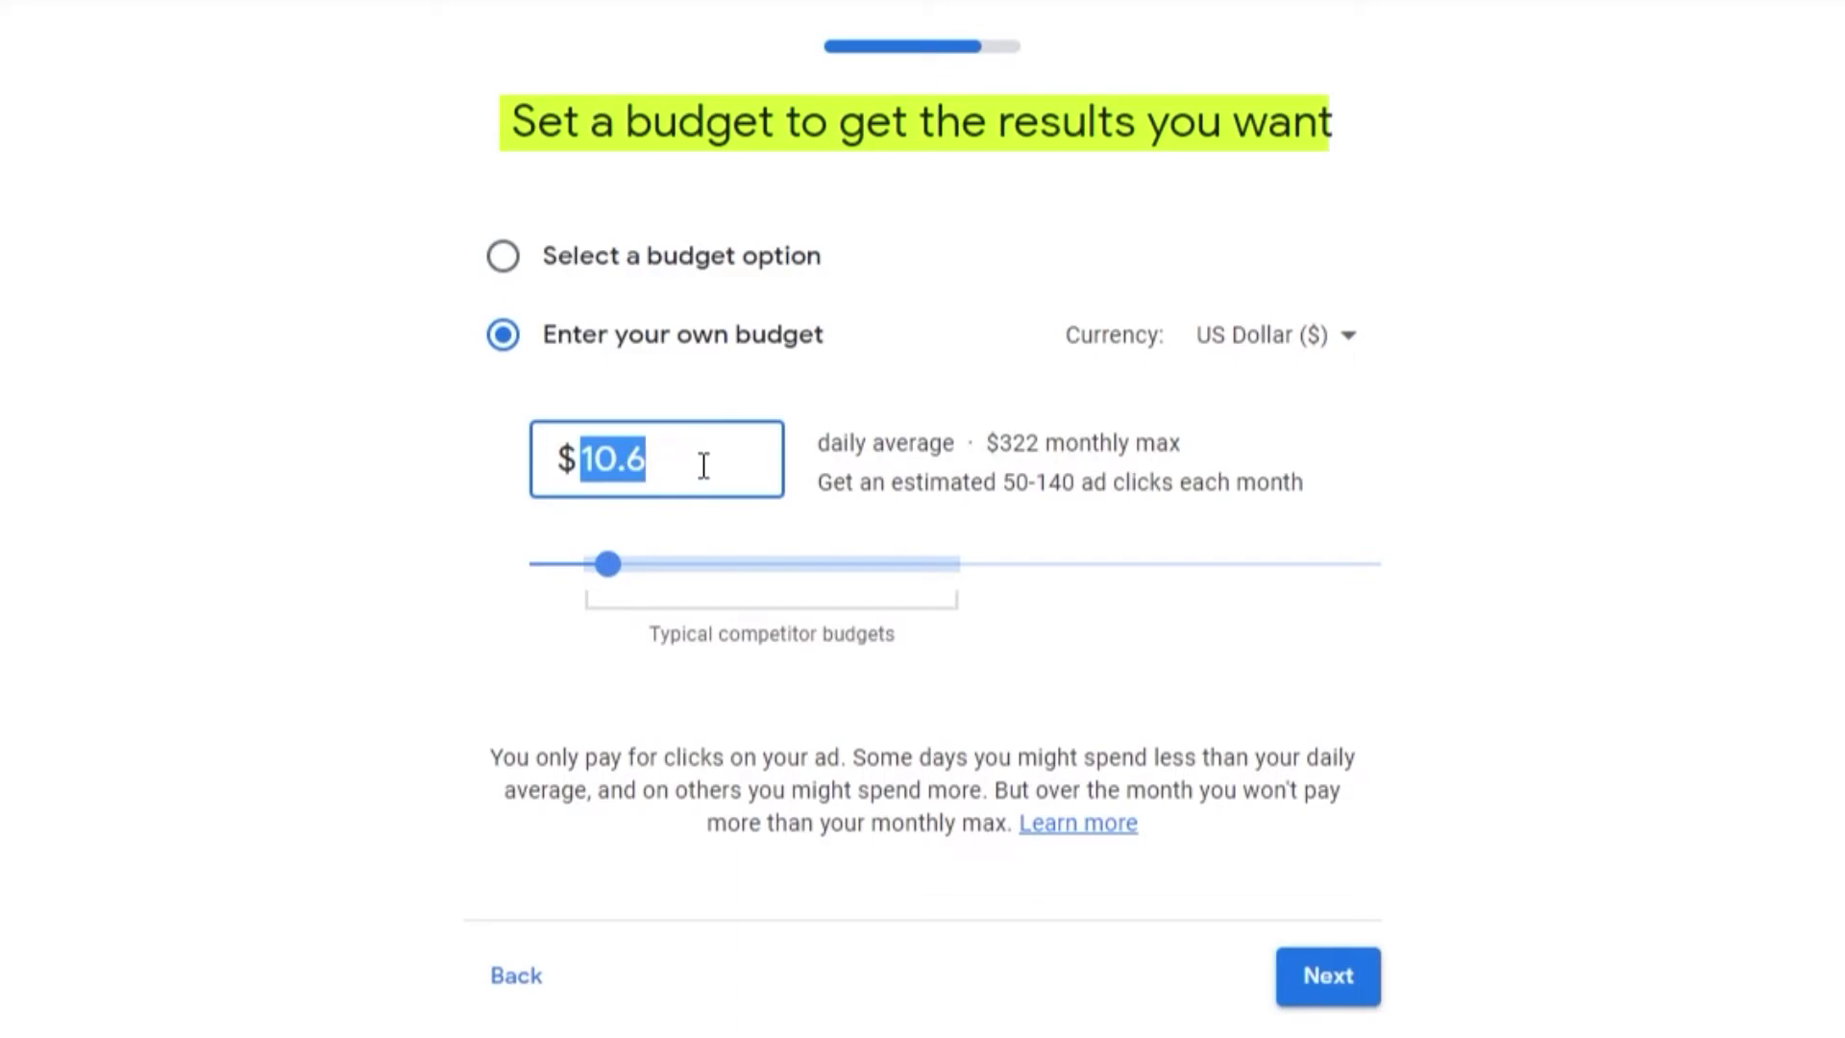
left_click(705, 465)
key("BackSpace")
key("BackSpace")
key("BackSpace")
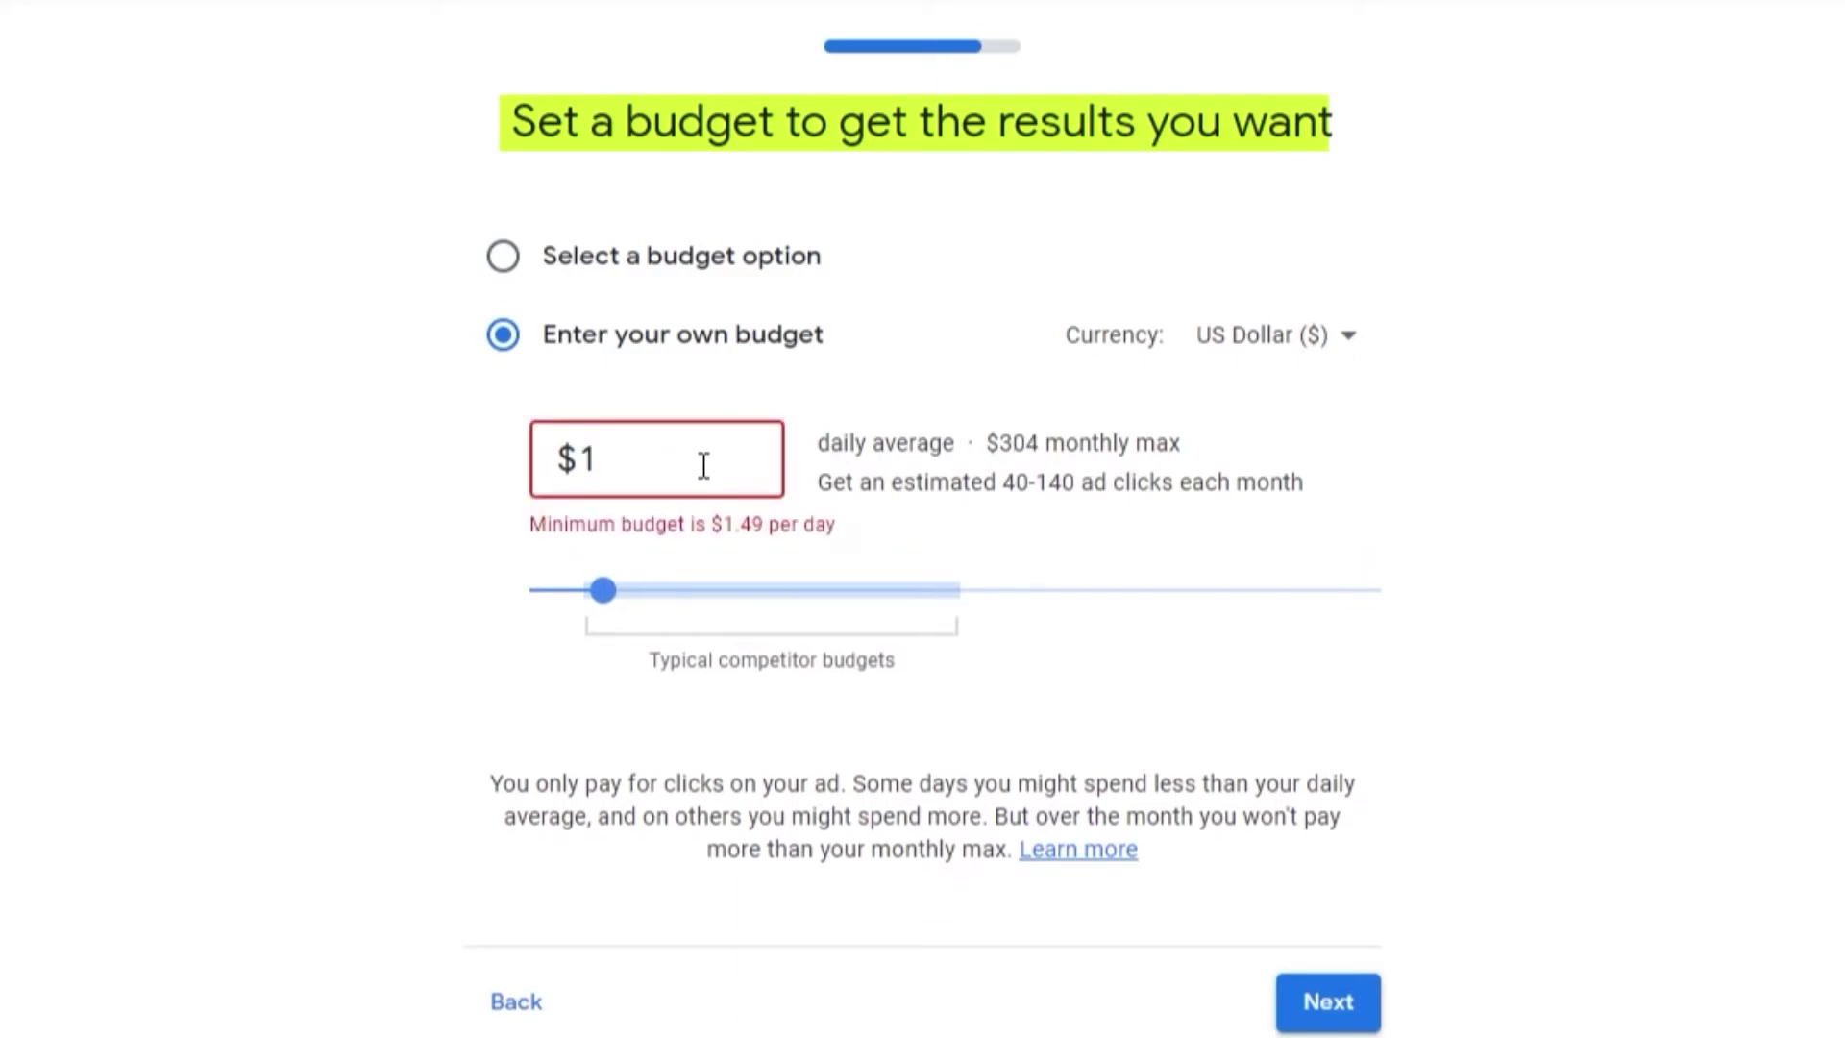
type("0")
left_click(1712, 464)
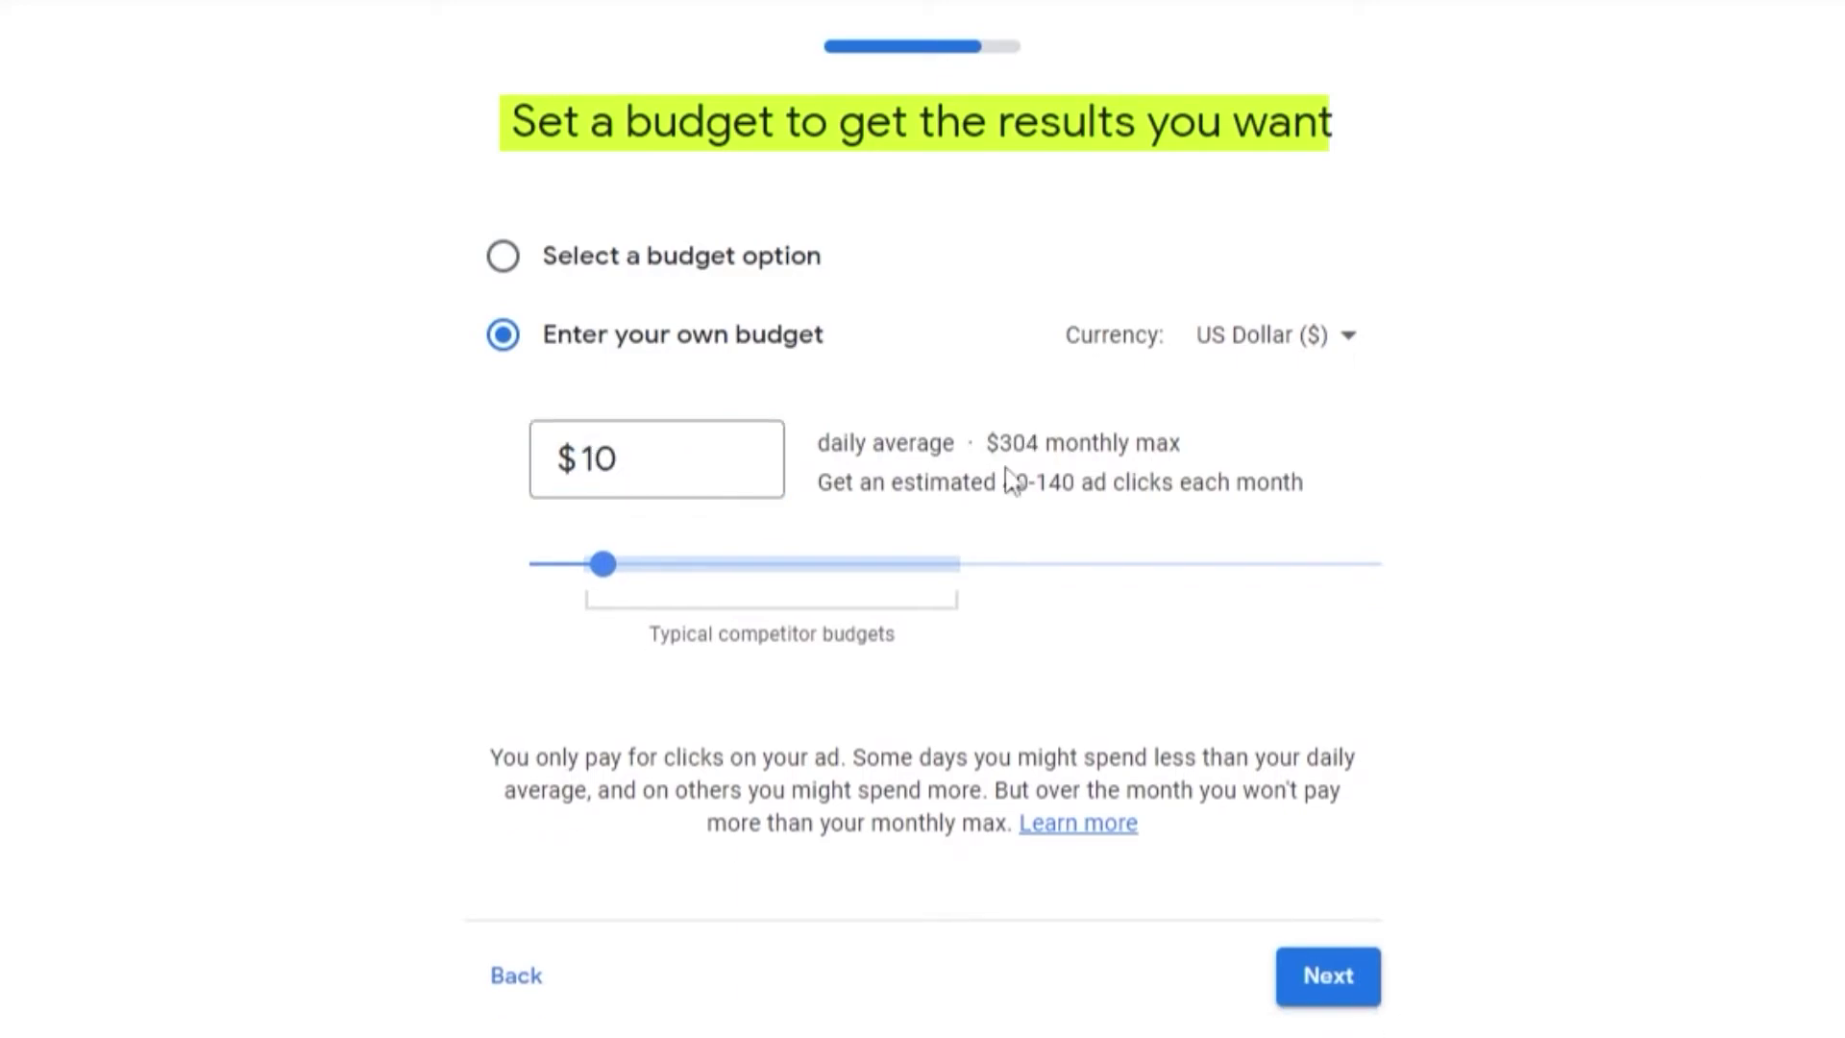
left_click_drag(1005, 481, 1206, 481)
left_click(1388, 477)
left_click_drag(603, 564, 602, 605)
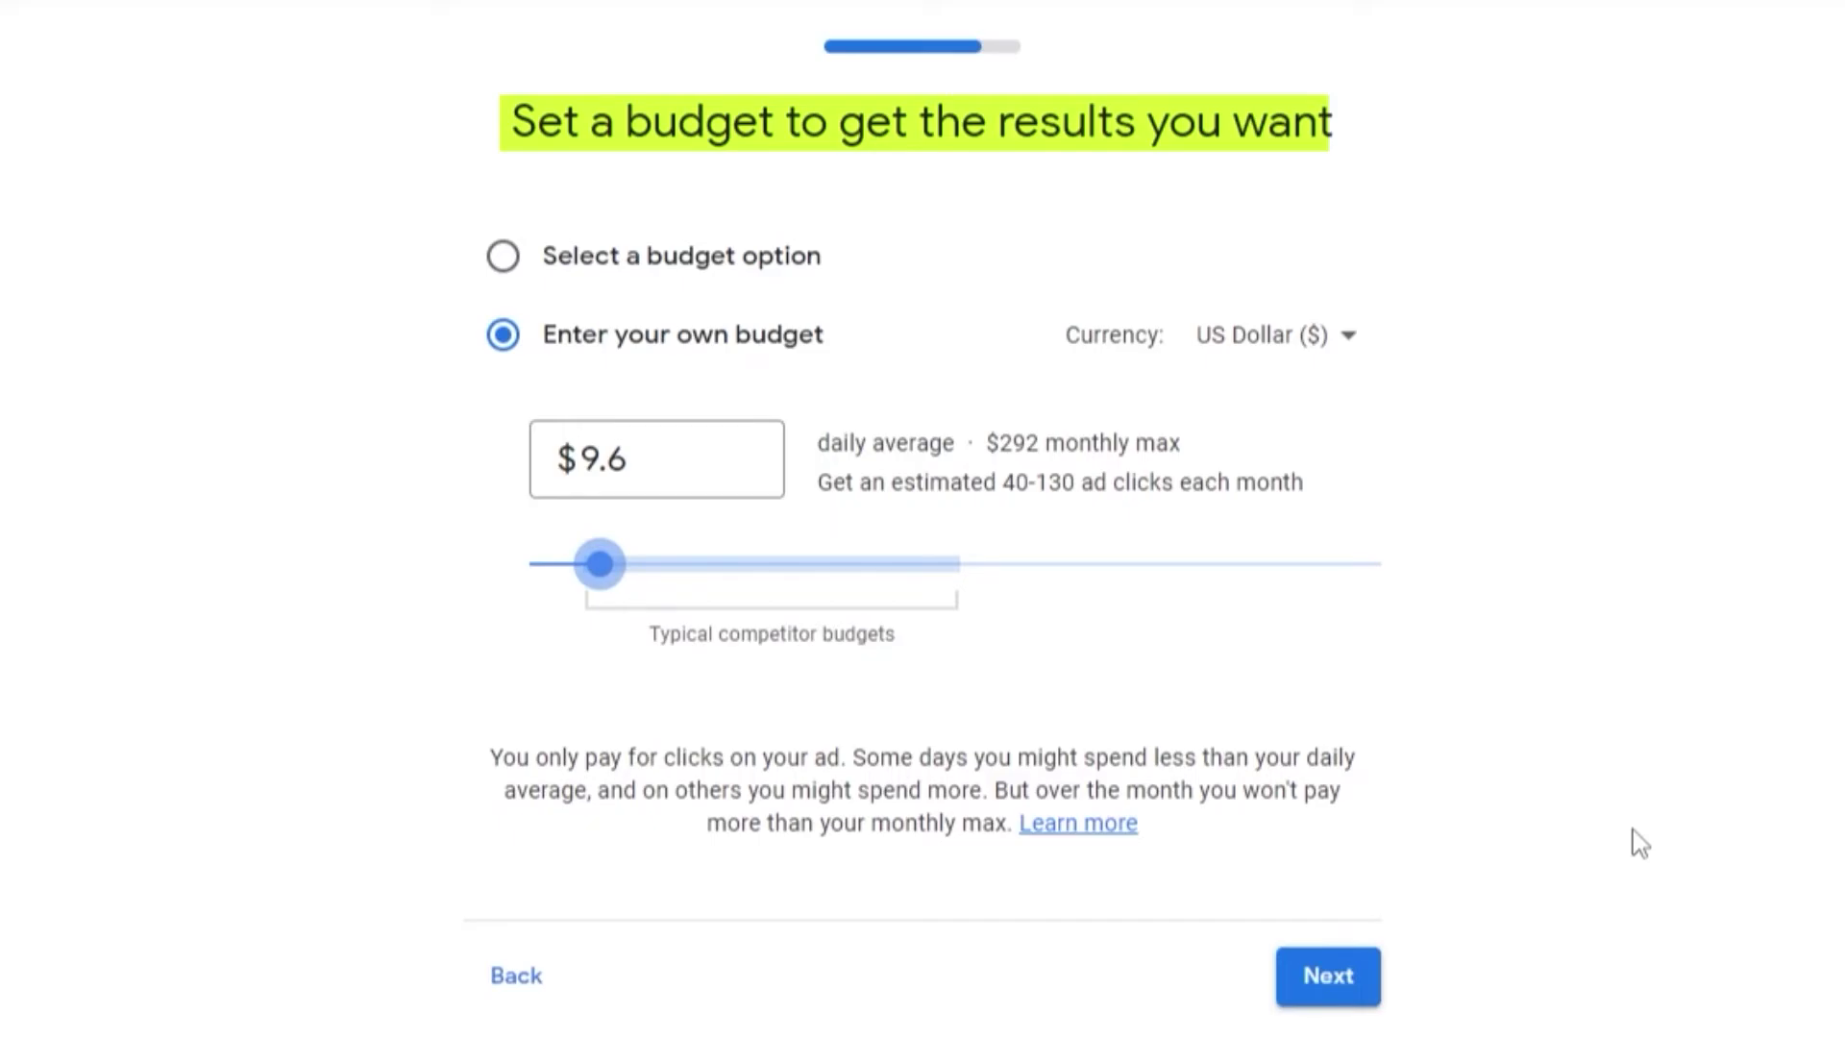
left_click(1328, 988)
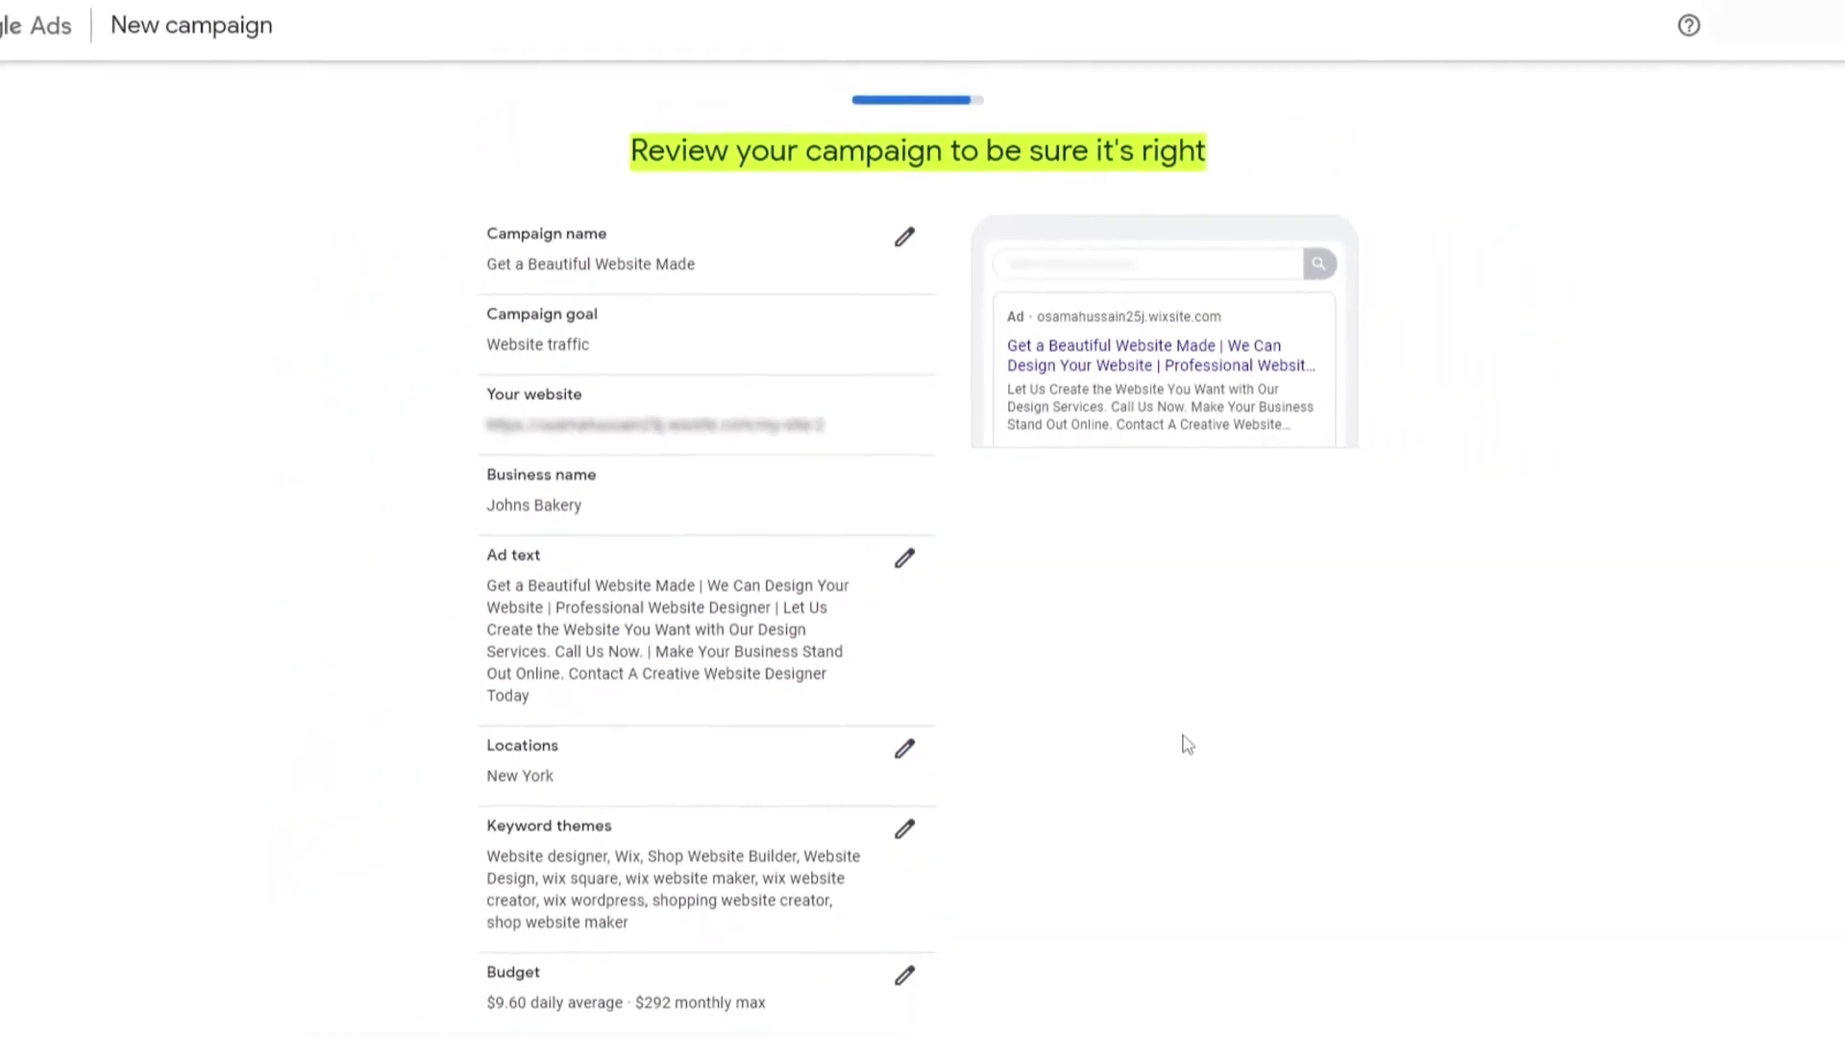
Check the summary's campaign name, Website traffic goal, Johns Bakery business name and budget line.
scroll(683, 552, "down", 3)
scroll(704, 733, "up", 1)
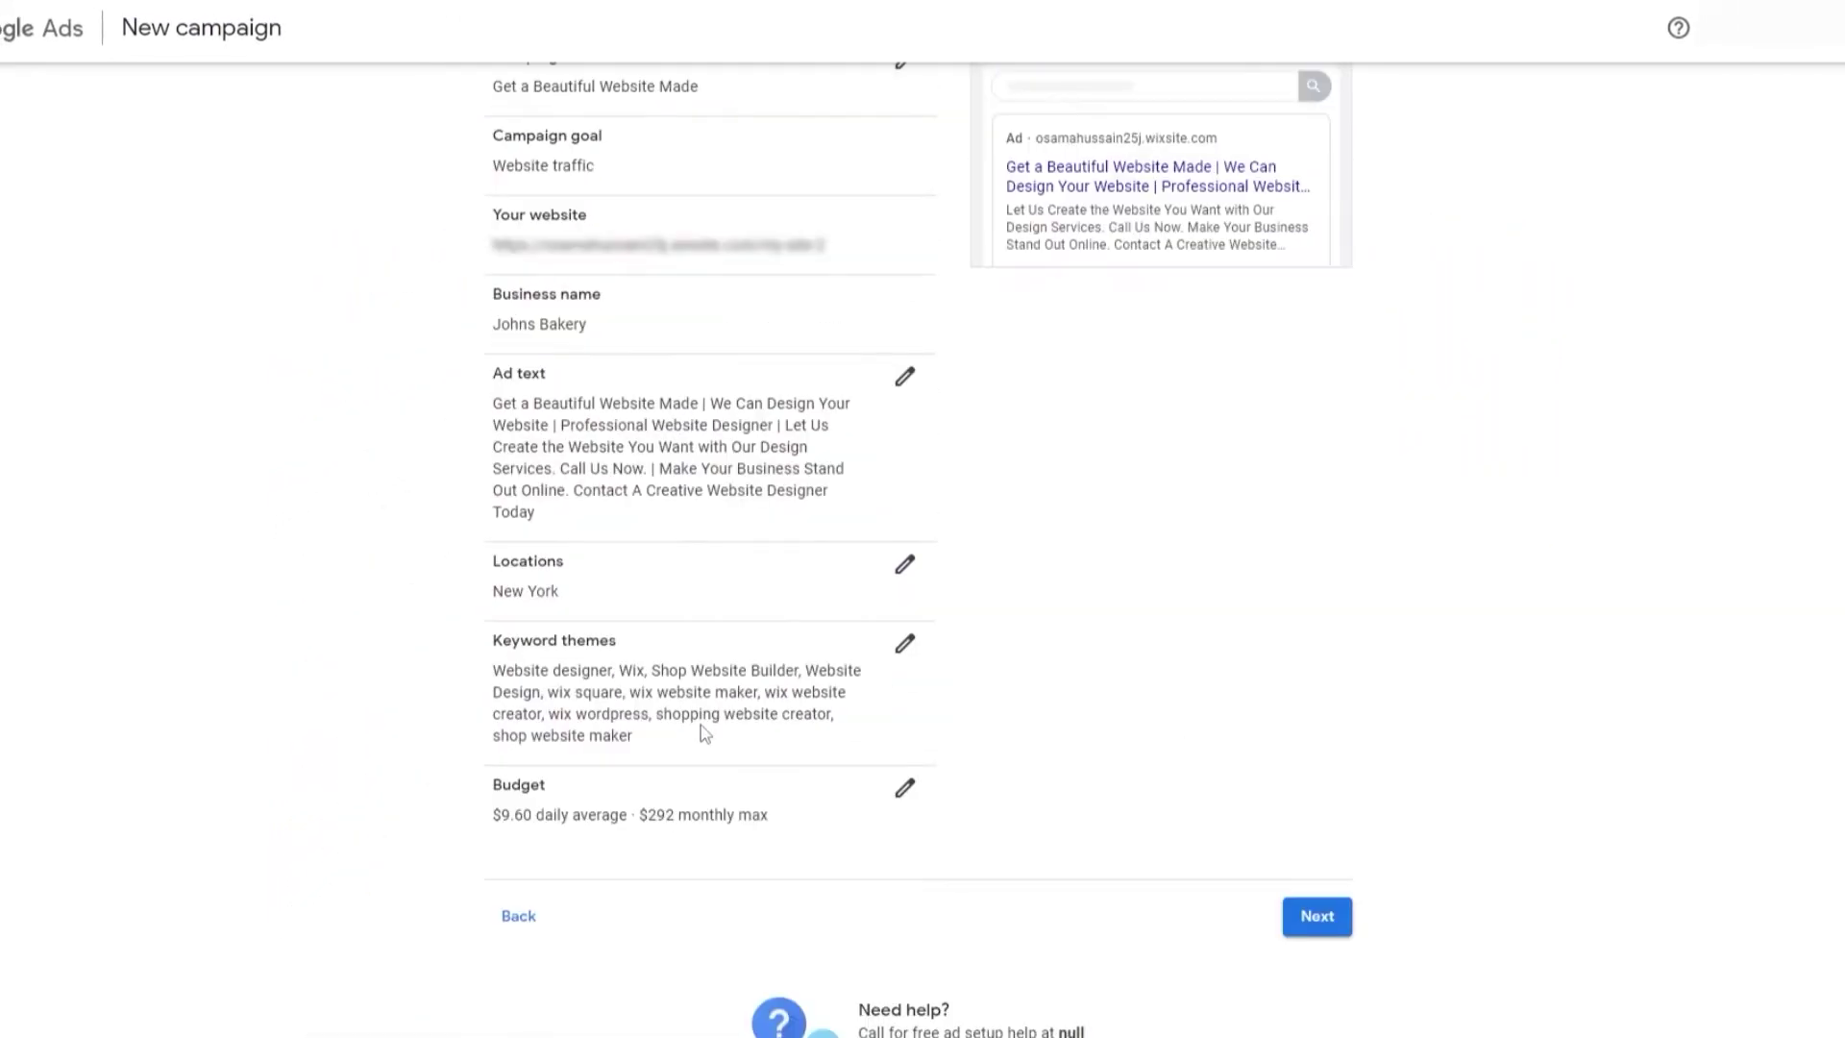
scroll(704, 733, "up", 2)
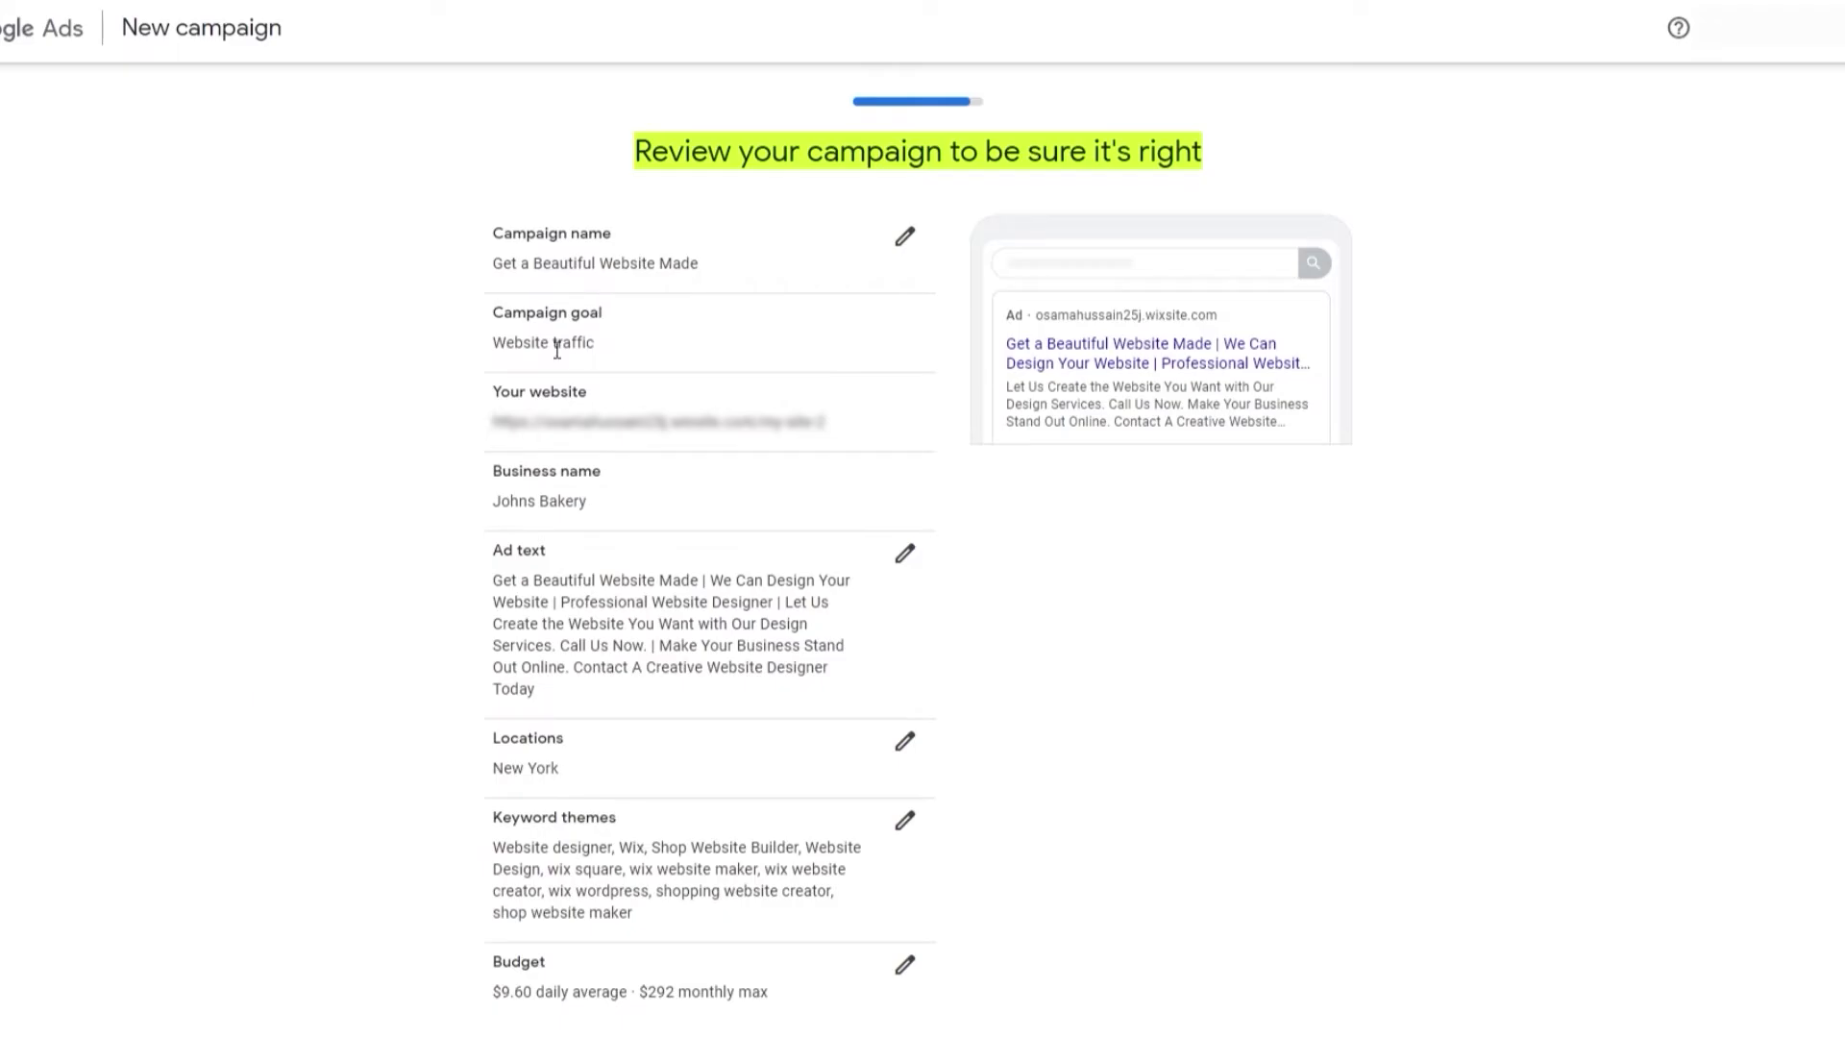
scroll(646, 559, "down", 3)
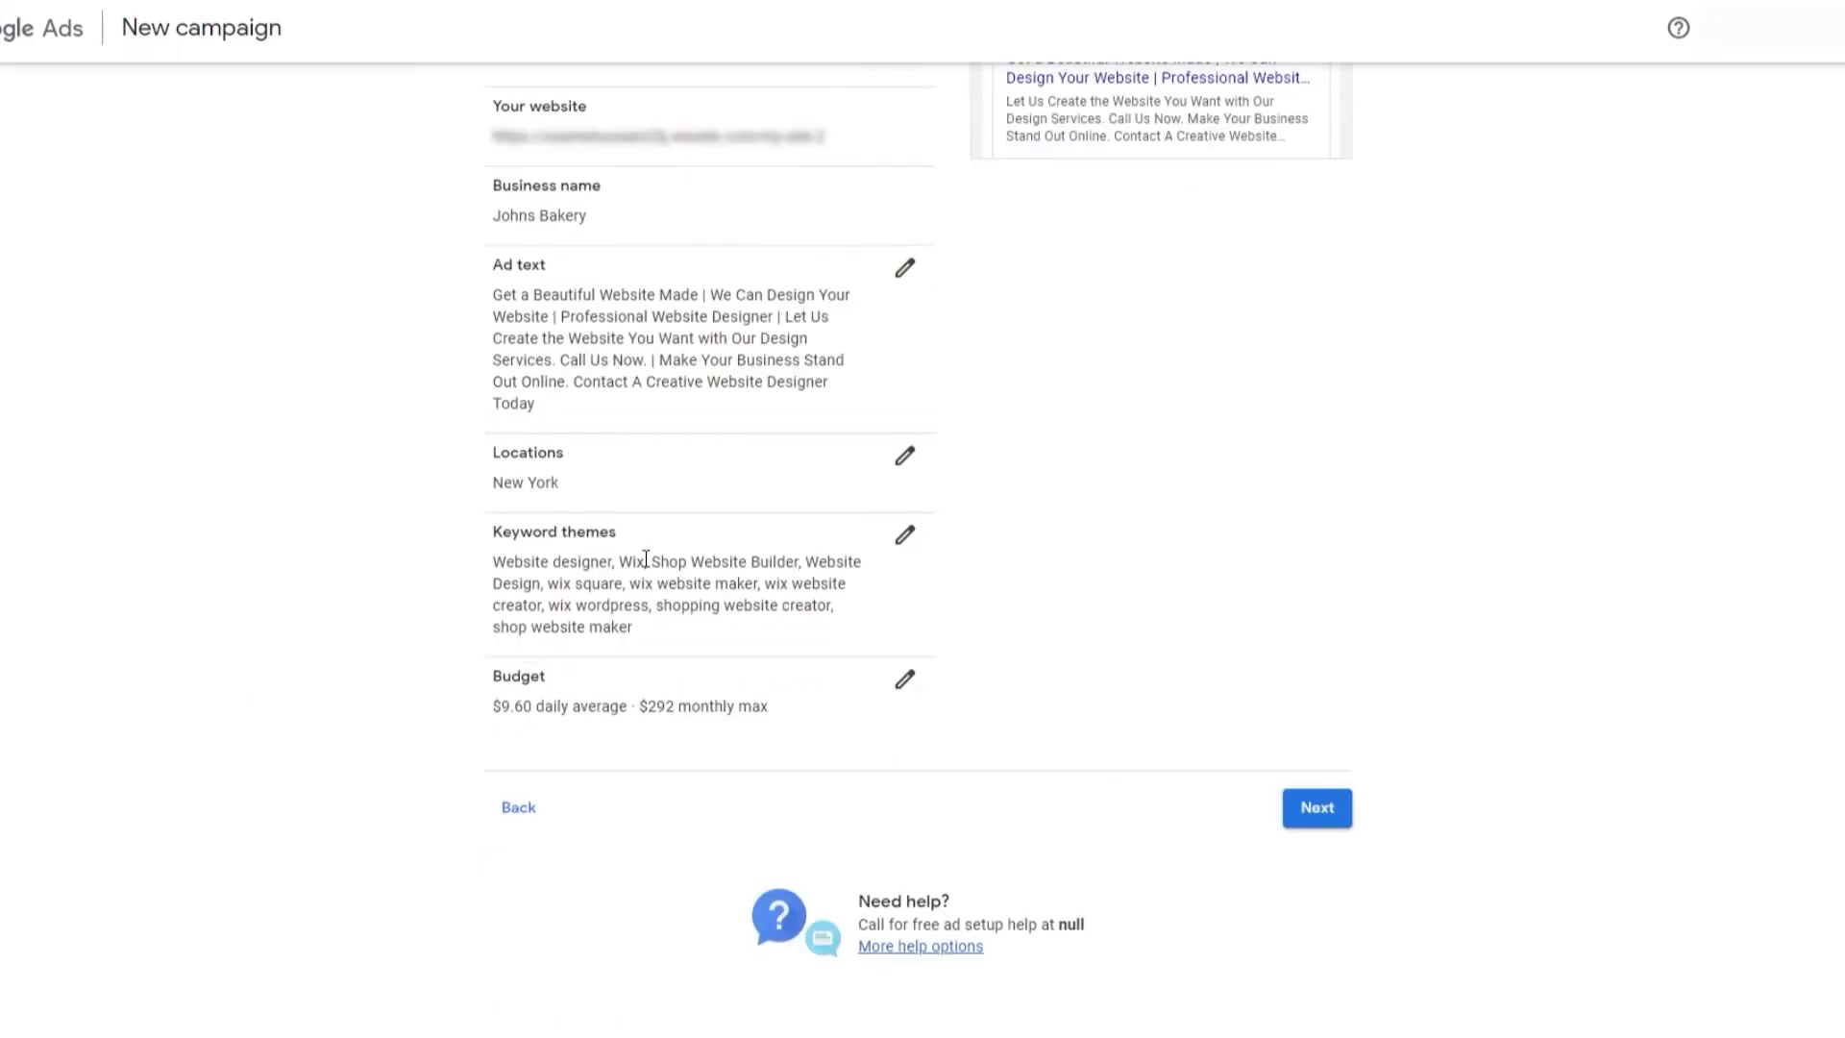
scroll(720, 617, "up", 3)
scroll(922, 531, "down", 1)
scroll(919, 538, "up", 1)
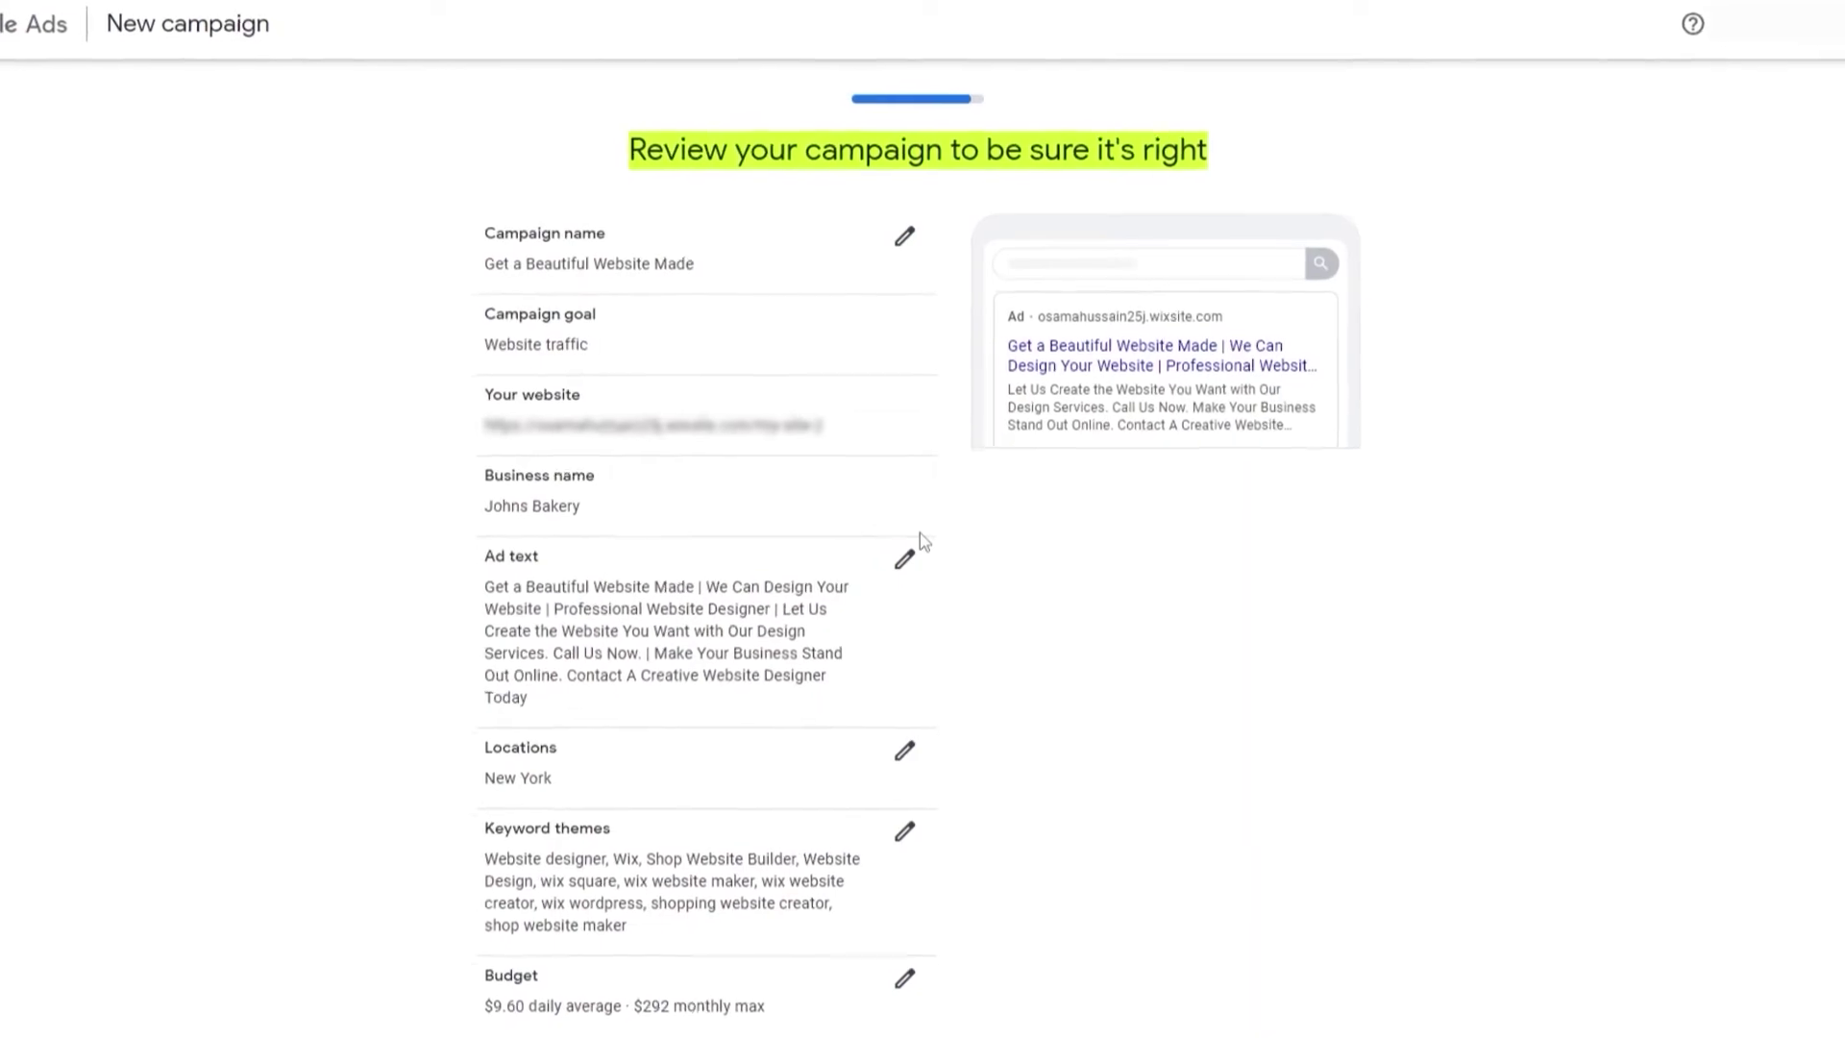
left_click_drag(477, 264, 754, 262)
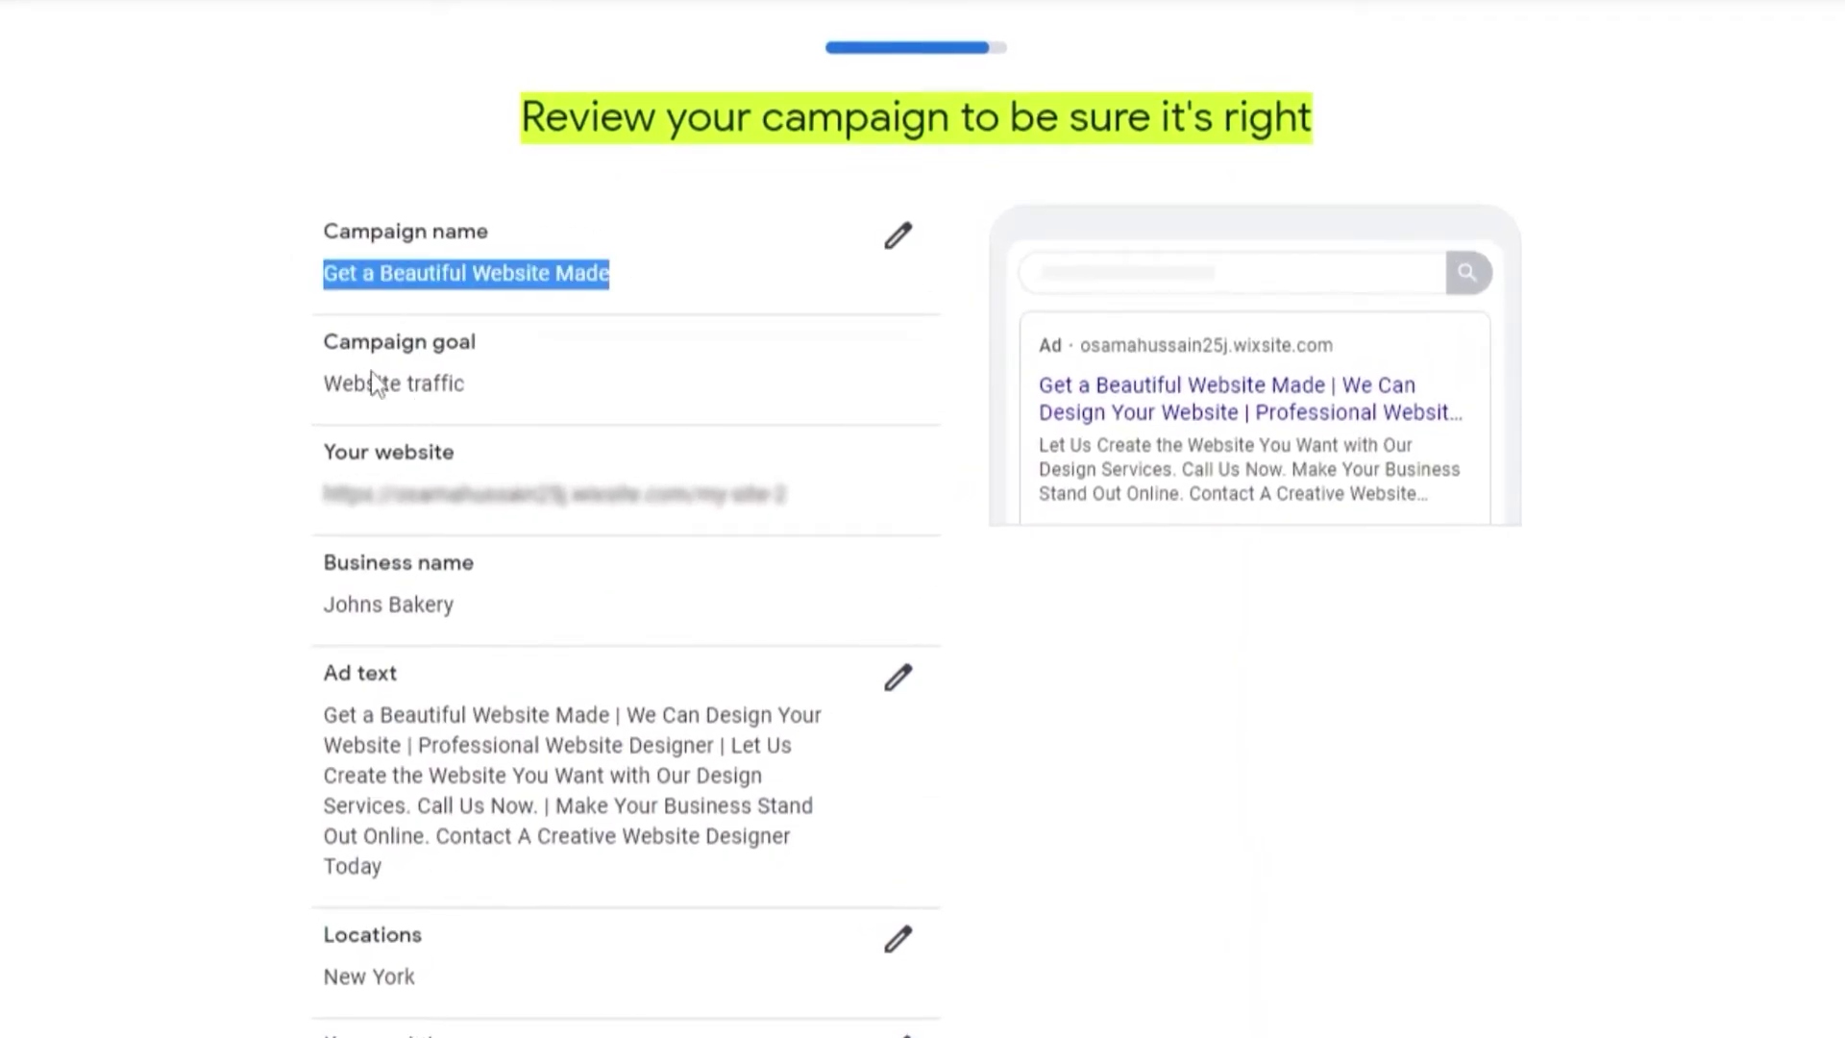
triple_click(375, 385)
left_click_drag(307, 494, 702, 496)
double_click(348, 603)
scroll(509, 625, "down", 4)
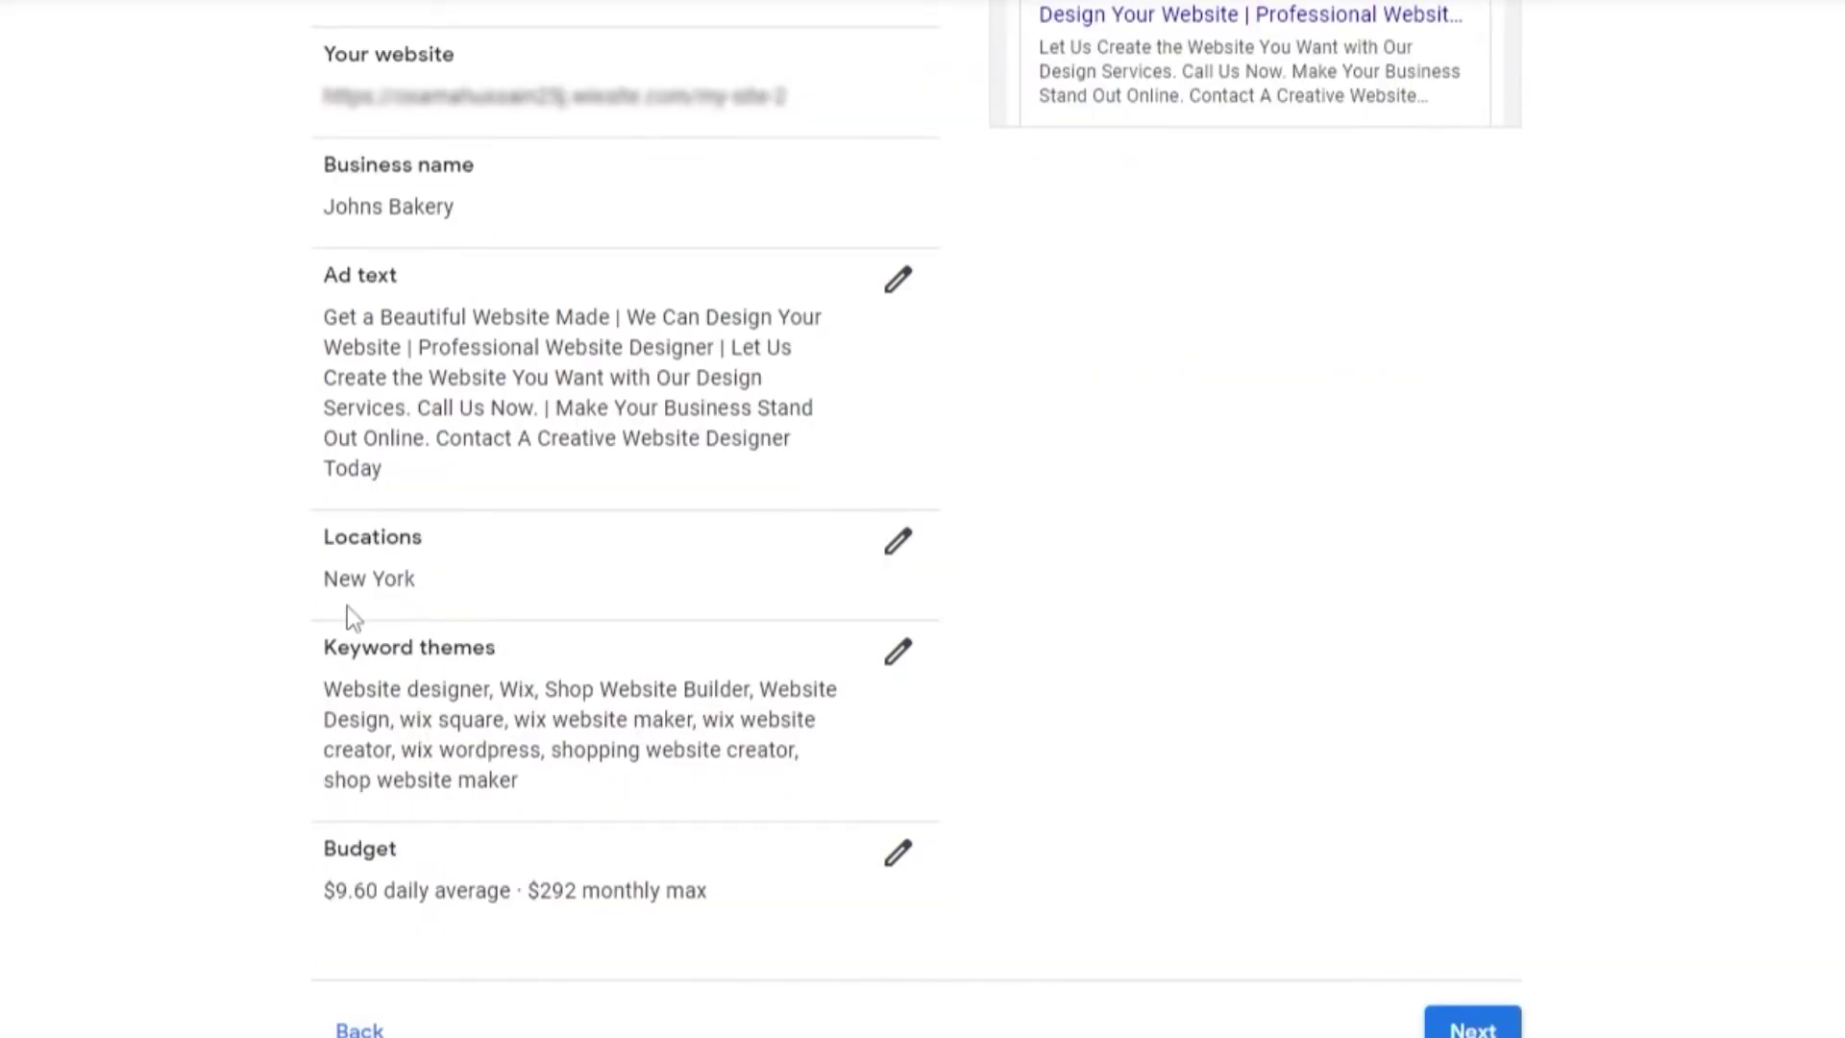
left_click_drag(280, 898, 779, 906)
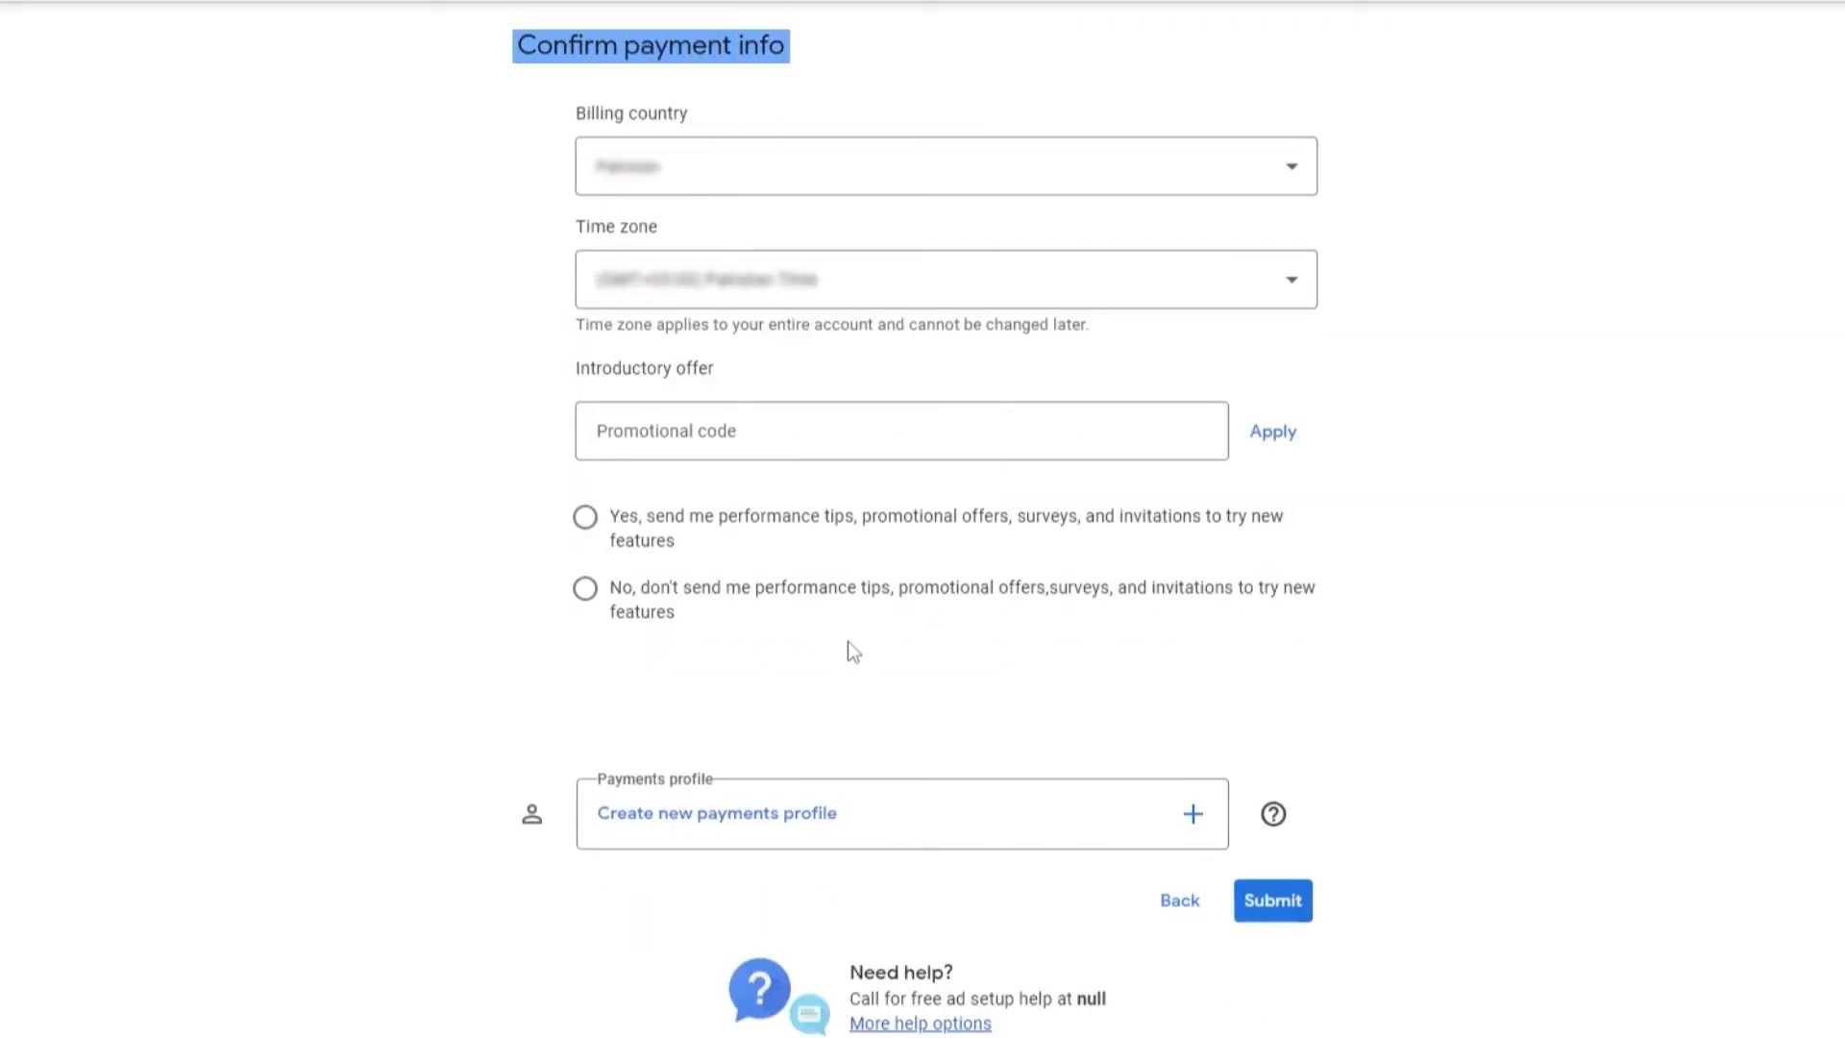
Review the Confirm payment info page, then go Back without submitting payment details.
scroll(836, 672, "up", 1)
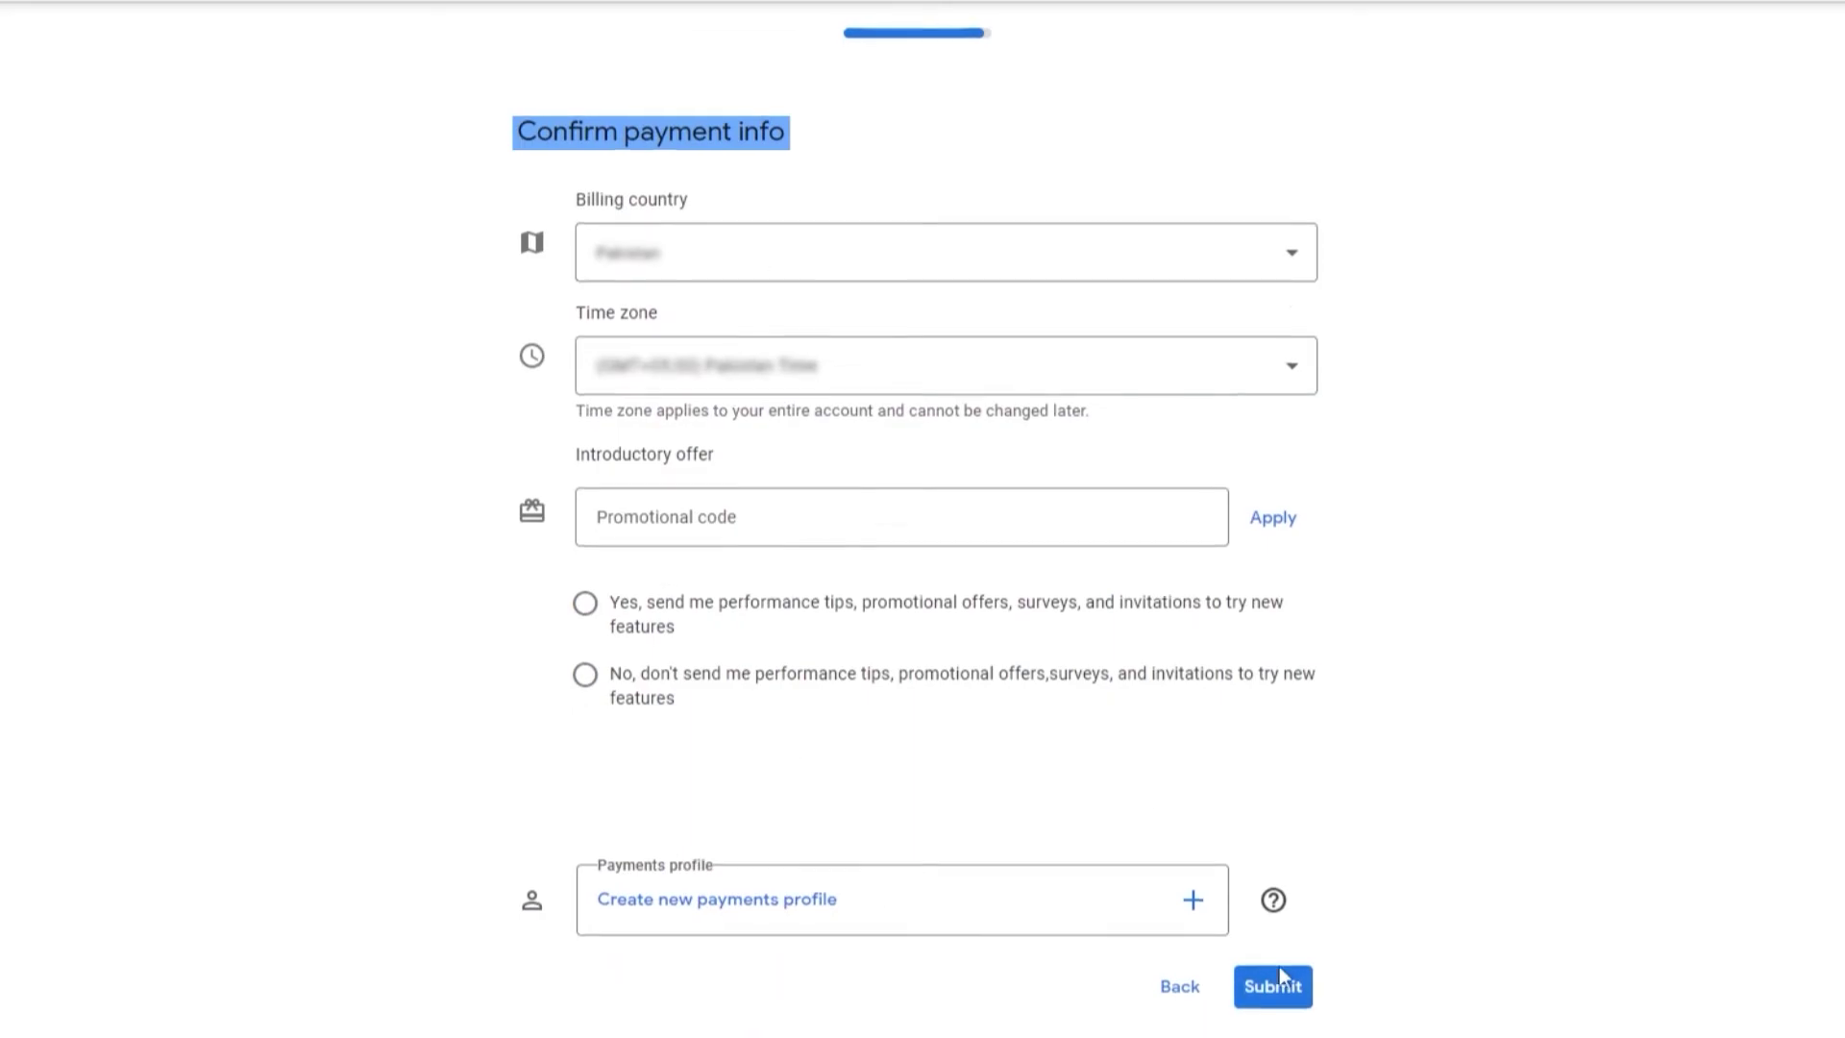
scroll(1359, 838, "down", 1)
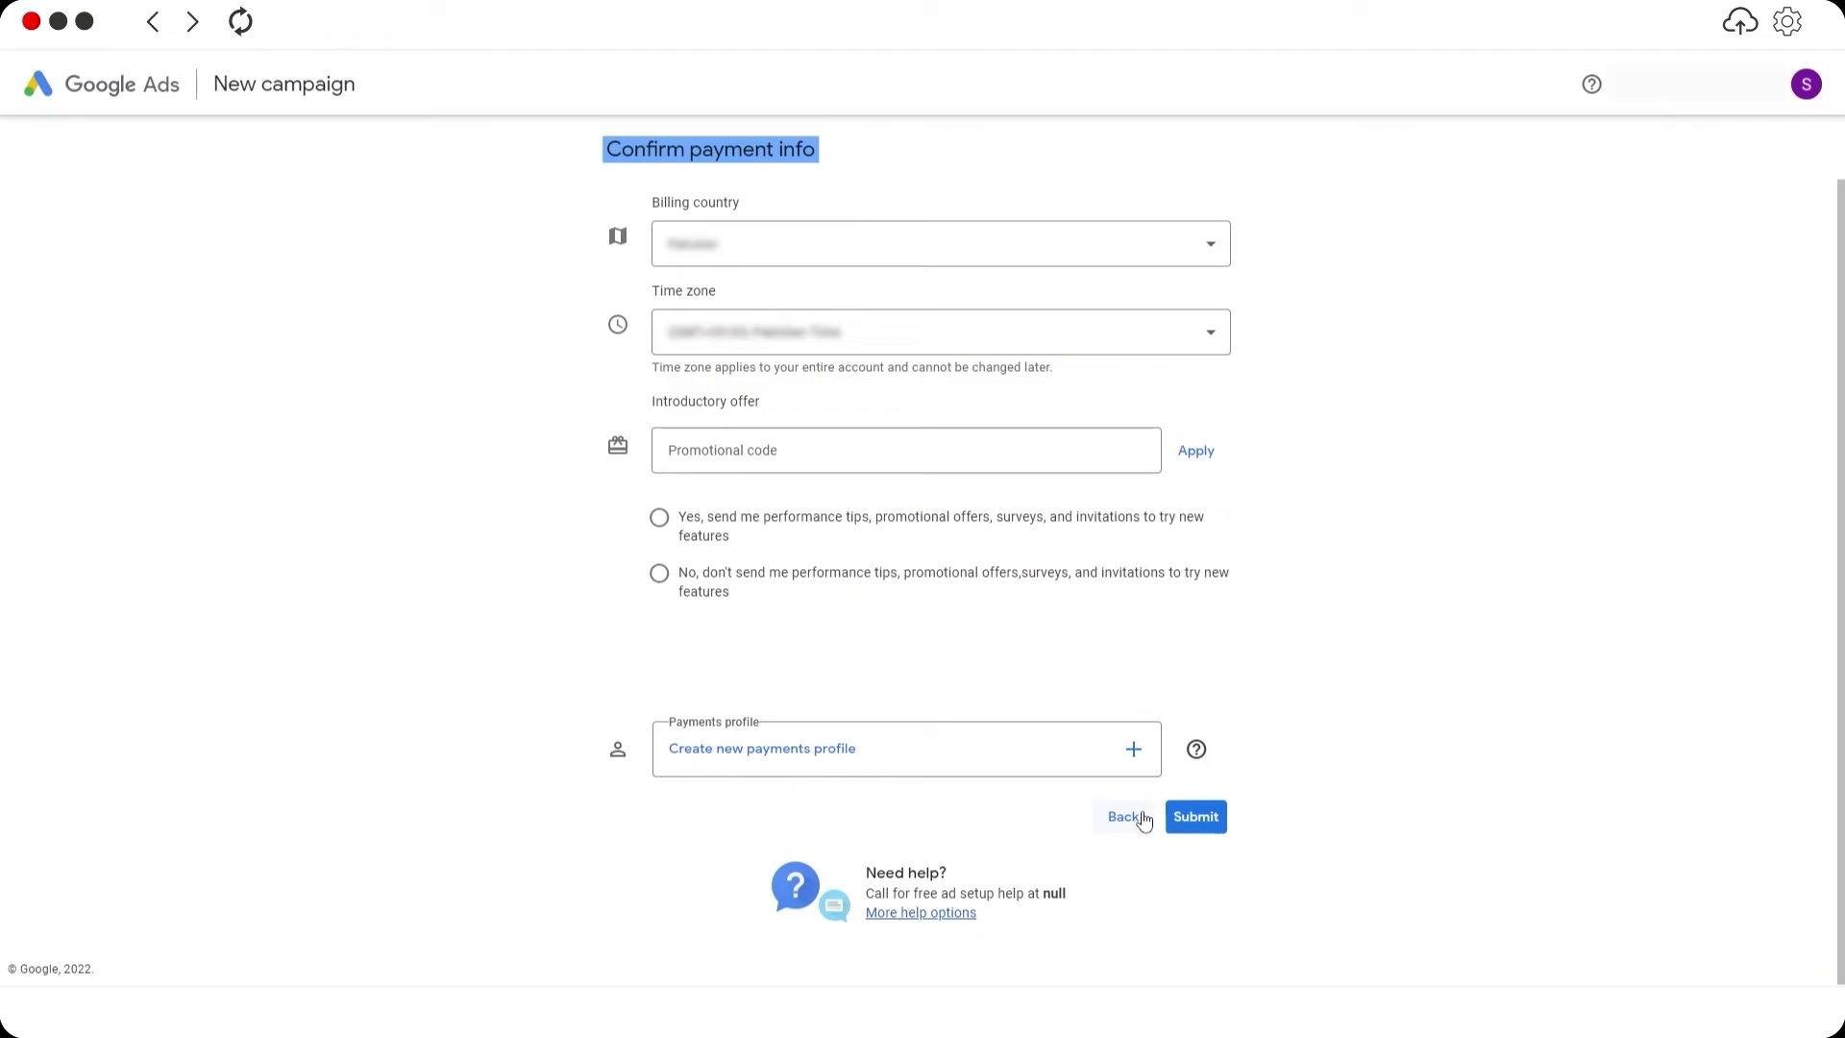
left_click(1124, 817)
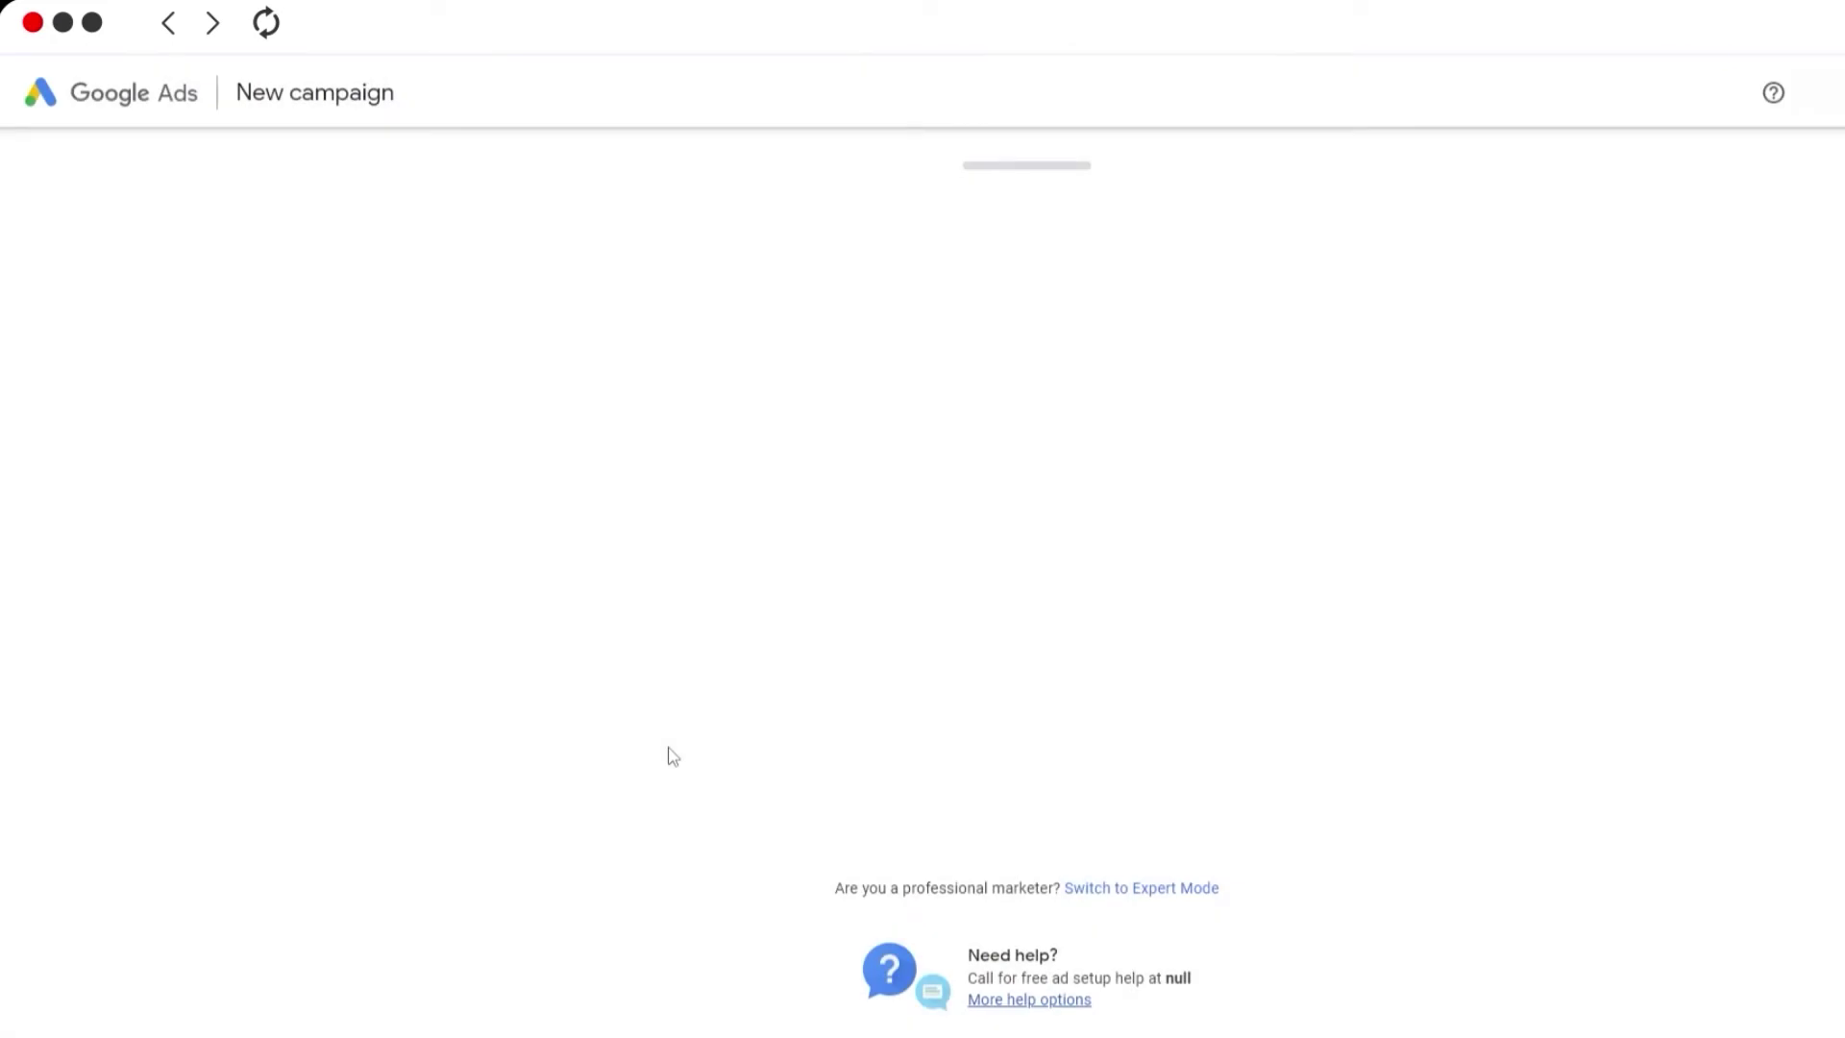
Choose 'Switch to Expert Mode' on the new campaign goal page to reach All campaigns.
scroll(673, 756, "down", 2)
left_click_drag(693, 726, 1018, 747)
left_click(1552, 647)
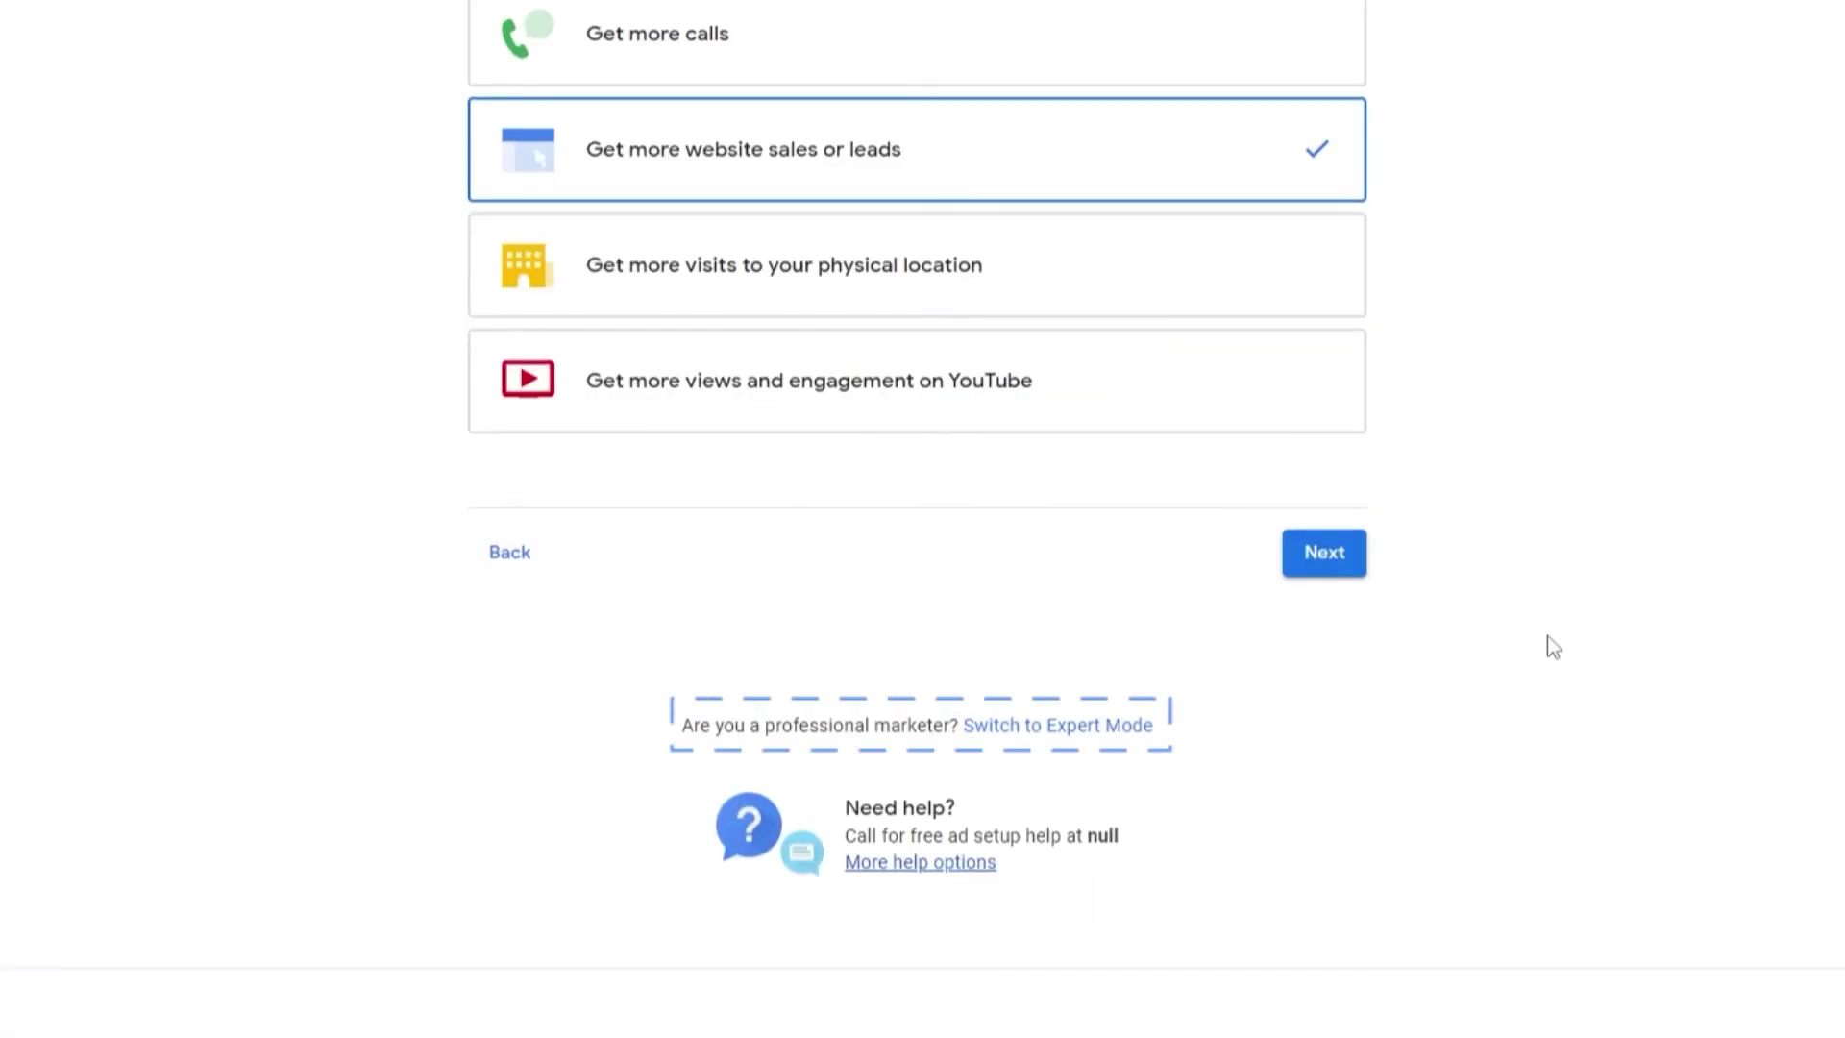
left_click(1081, 738)
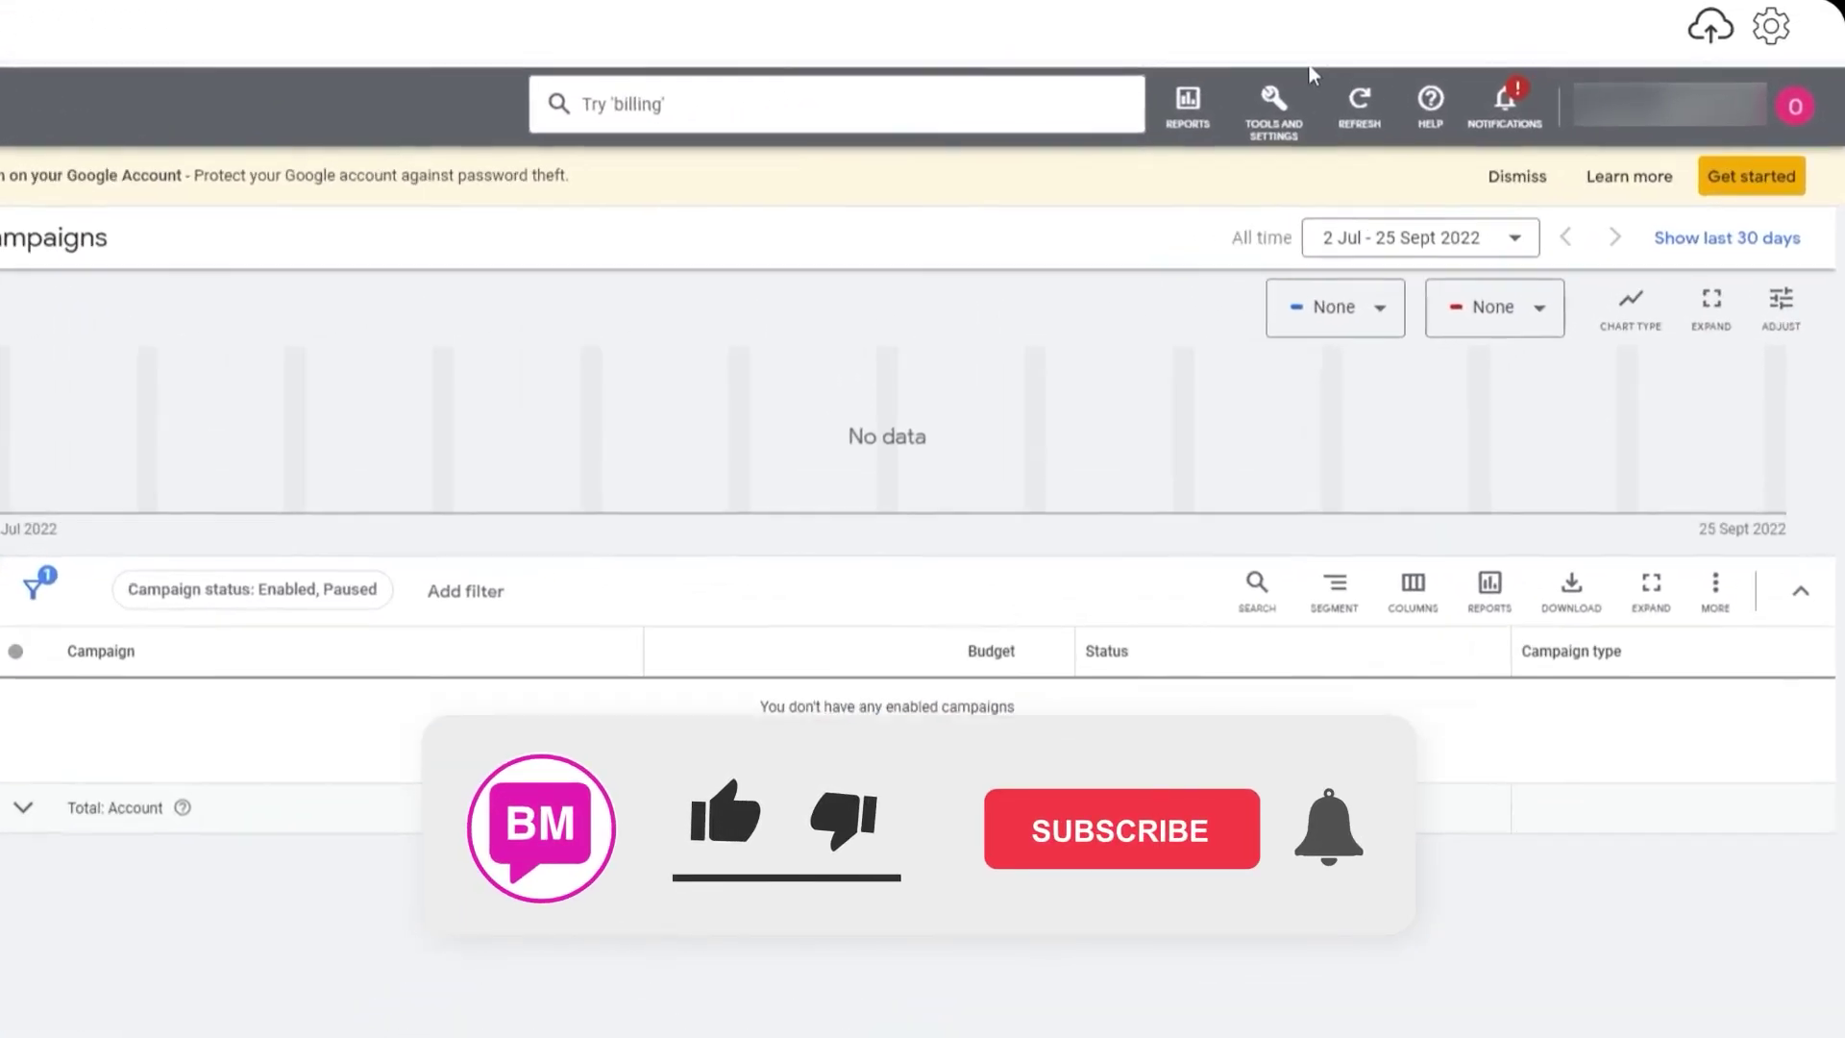
left_click(1273, 111)
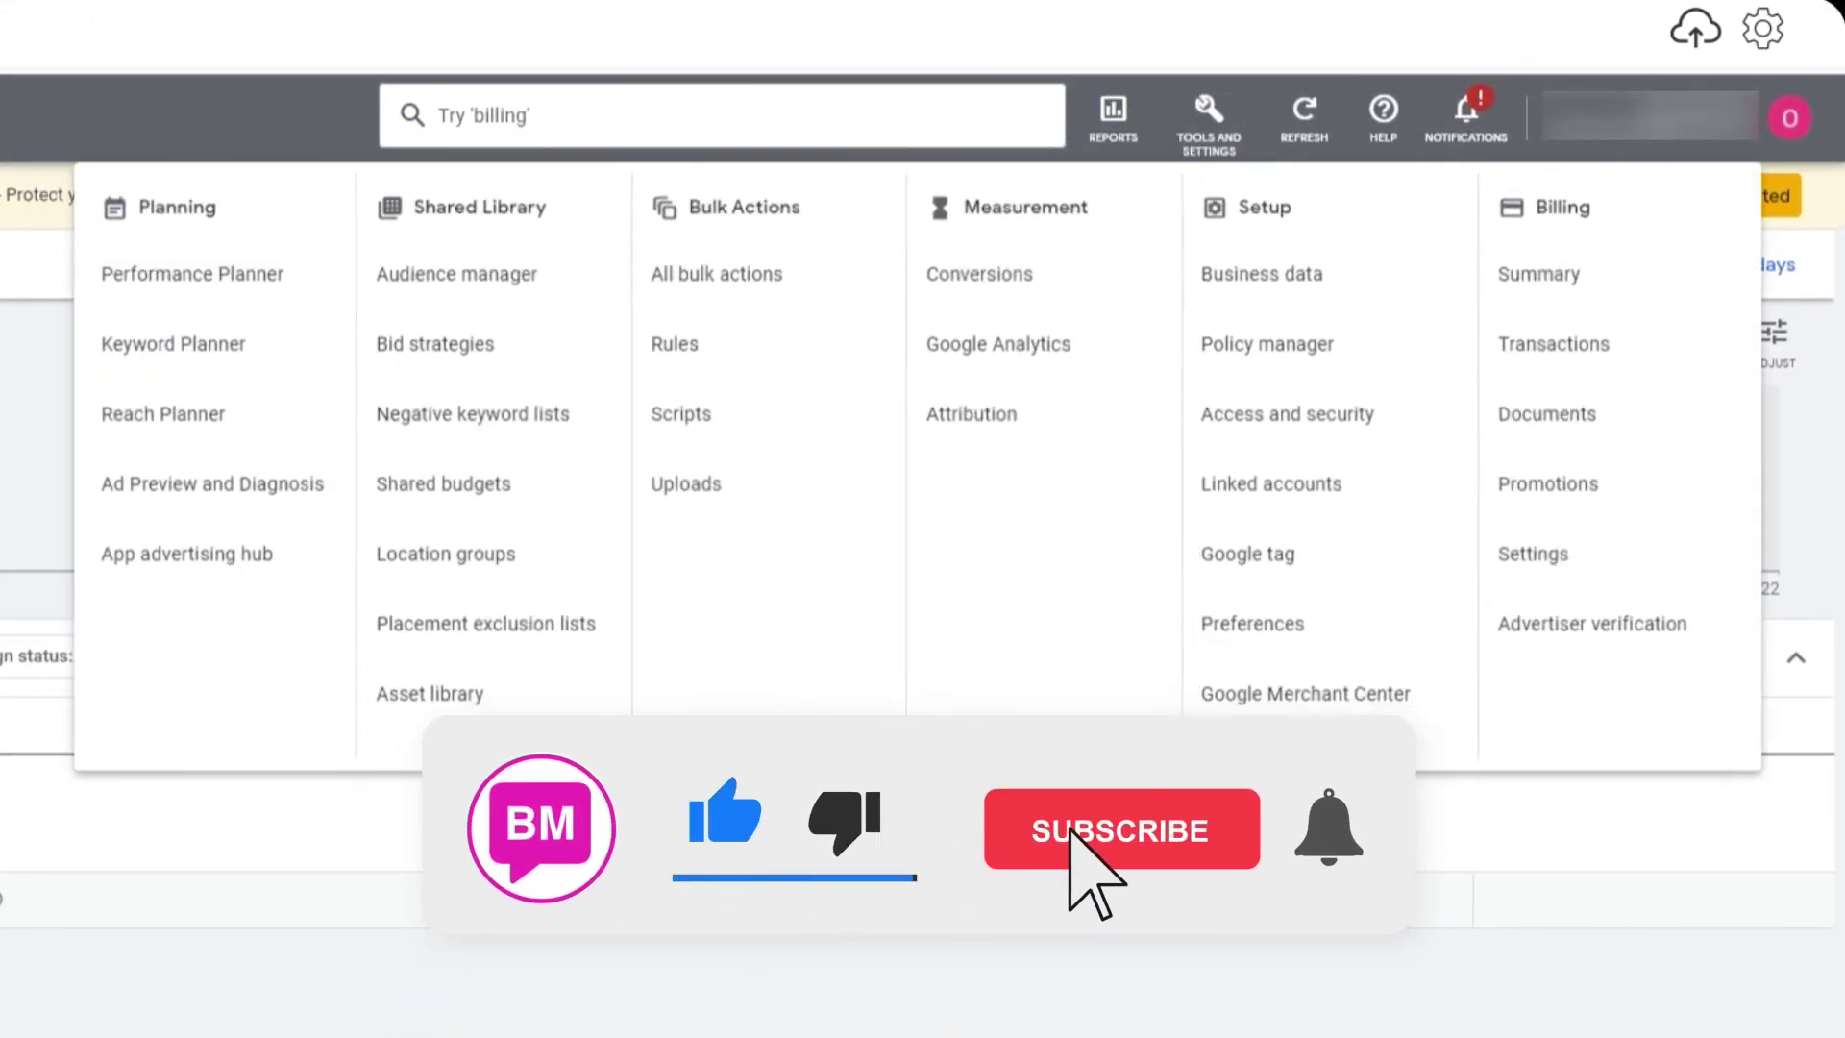